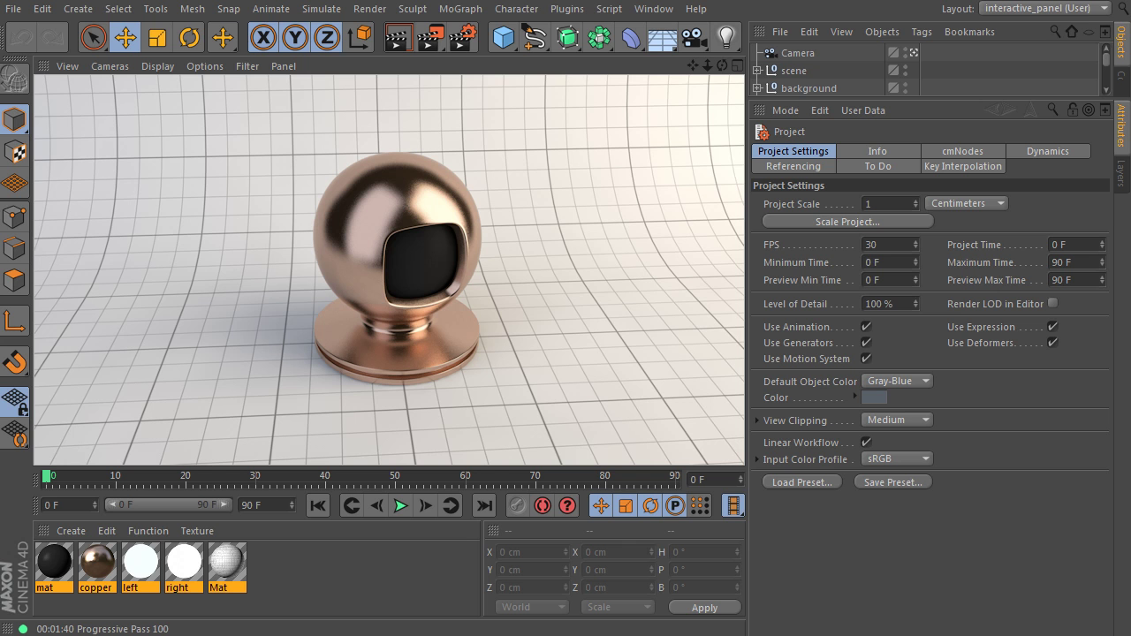
Switch to Firefox, search Google for "cm nodes c4d" and open the cmNodes v1 page on cmStuff
{"action": "key", "text": "alt+Tab"}
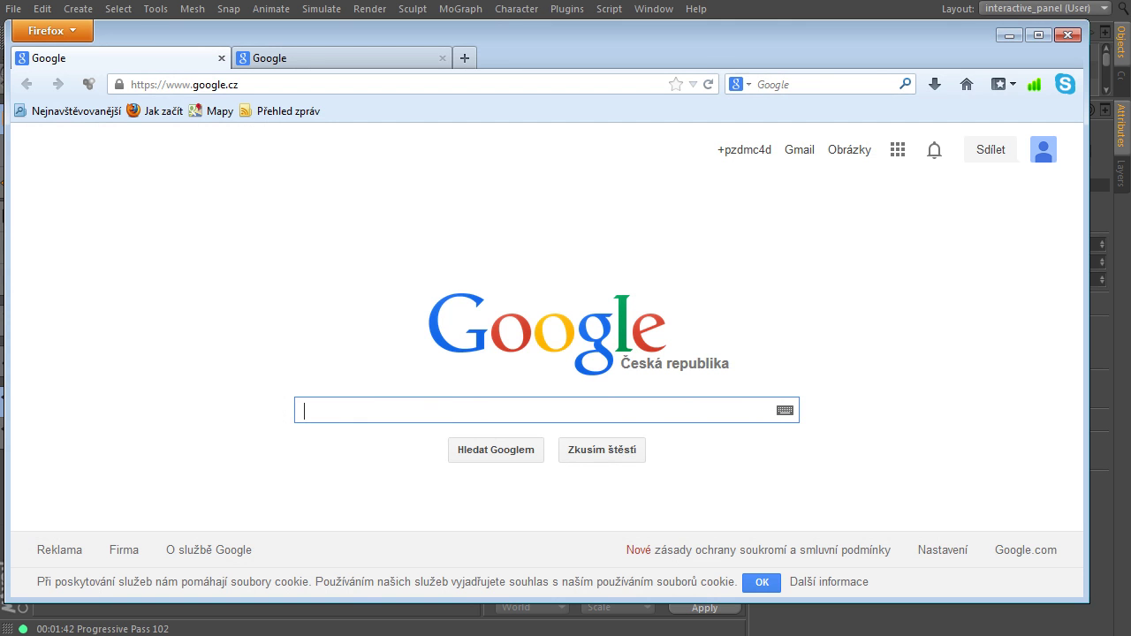
{"action": "type", "text": "cm "}
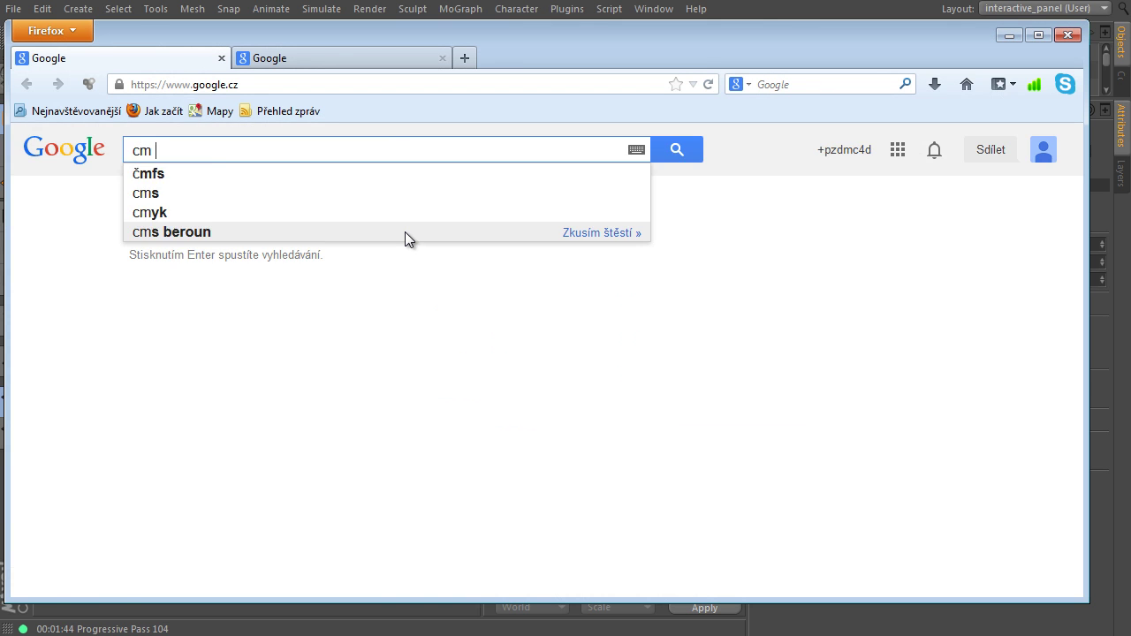
{"action": "type", "text": "nodes c4d"}
{"action": "key", "text": "Return"}
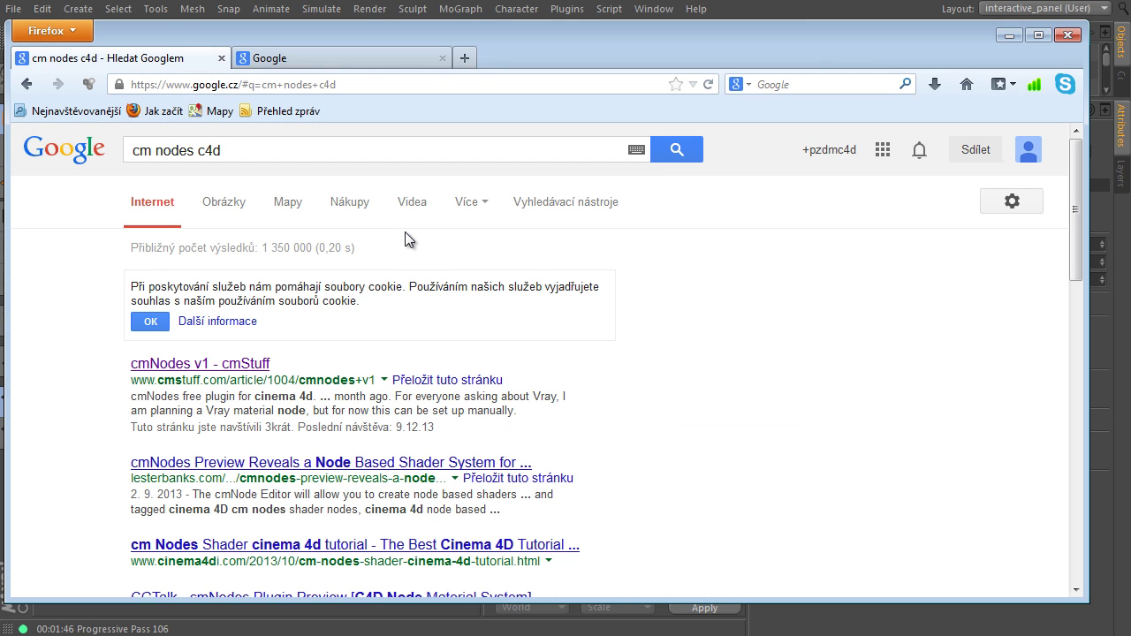
{"action": "left_click", "coordinate": [163, 365]}
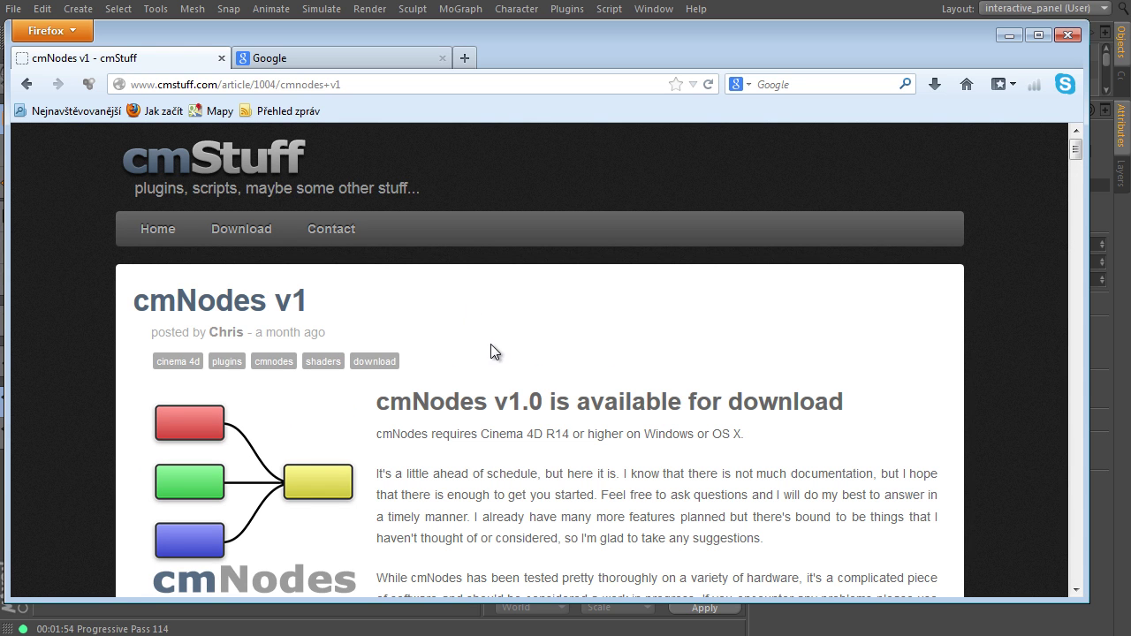
Examine the cmNodes v1 page for version requirements and download attachments, and close the browser to return to Cinema 4D
{"action": "scroll", "coordinate": [486, 340], "scroll_direction": "down", "scroll_amount": 6}
{"action": "scroll", "coordinate": [485, 340], "scroll_direction": "up", "scroll_amount": 3}
{"action": "scroll", "coordinate": [485, 338], "scroll_direction": "up", "scroll_amount": 3}
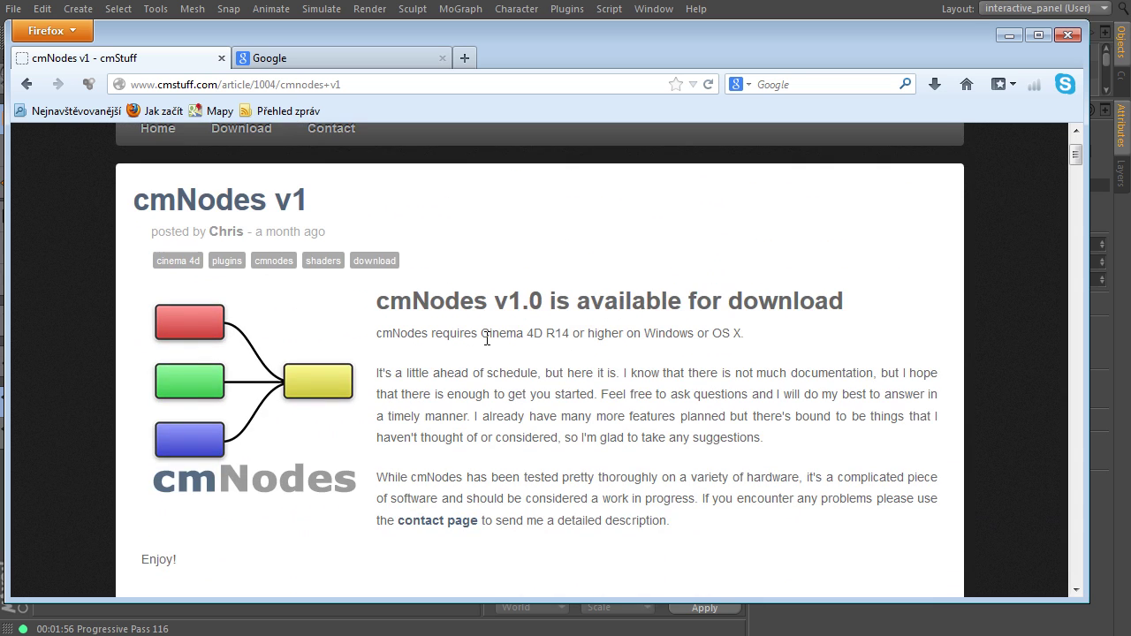
{"action": "scroll", "coordinate": [486, 339], "scroll_direction": "down", "scroll_amount": 3}
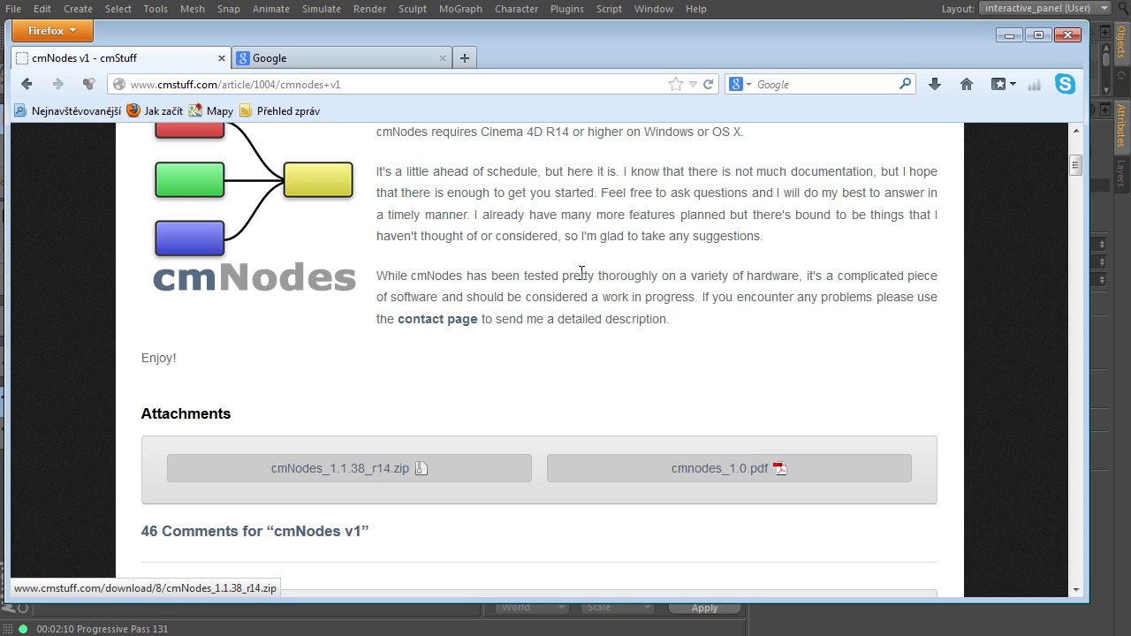
{"action": "left_click", "coordinate": [1067, 36]}
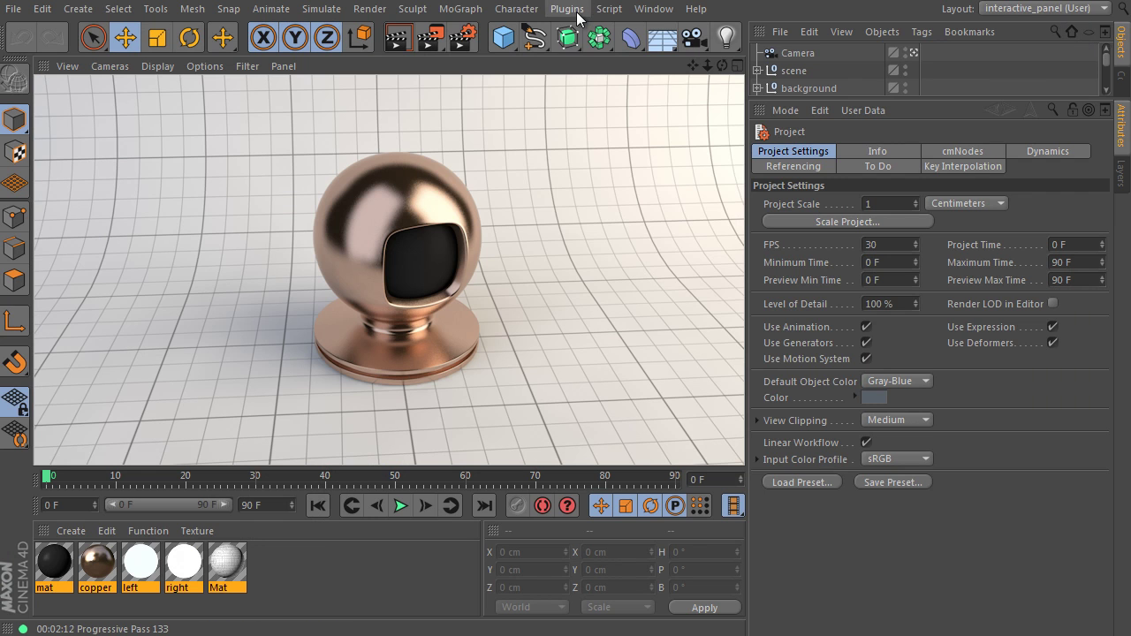
Check the plugins list and the program preferences for the preferences folder path, and close the Preferences window
{"action": "left_click", "coordinate": [567, 9]}
{"action": "mouse_move", "coordinate": [596, 62]}
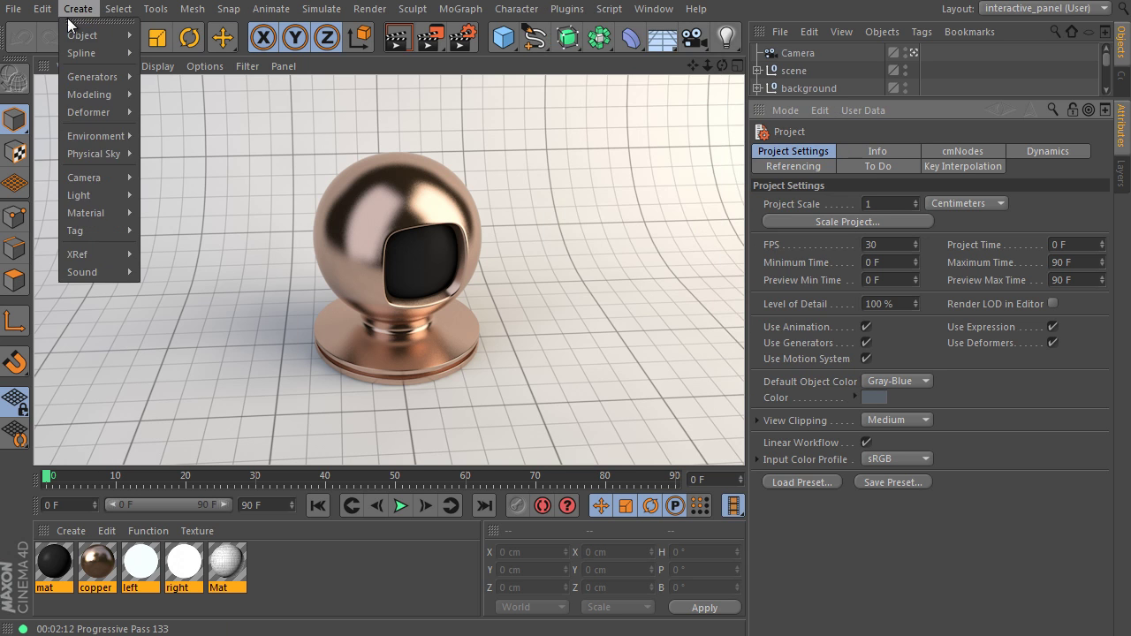
{"action": "mouse_move", "coordinate": [49, 12]}
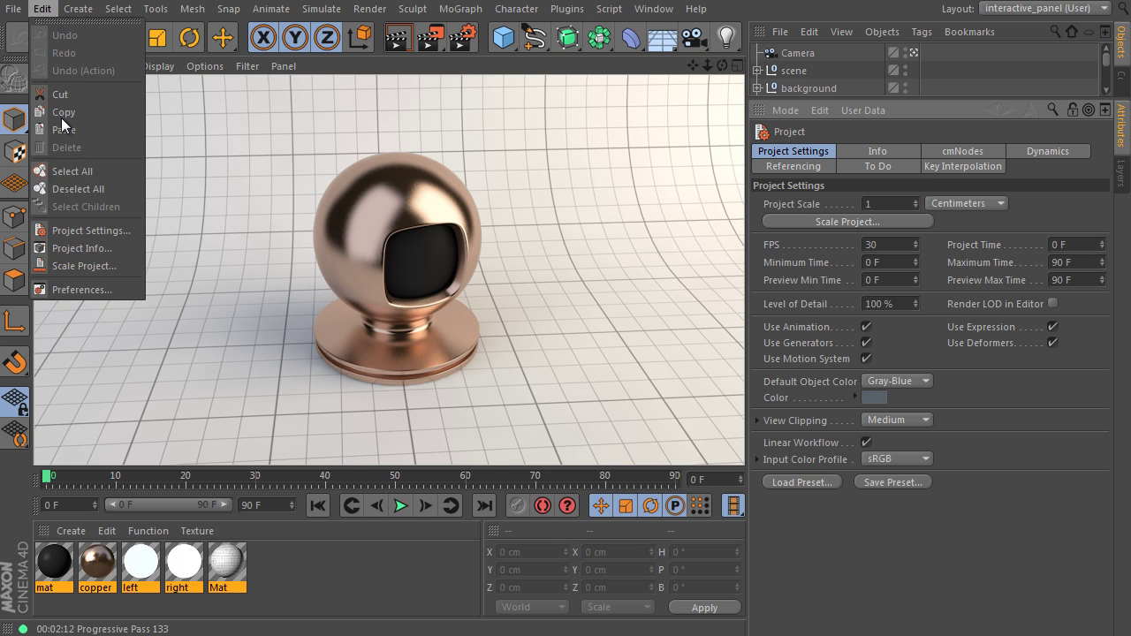
{"action": "left_click", "coordinate": [99, 291]}
{"action": "left_click_drag", "start_coordinate": [875, 7], "coordinate": [381, 137]}
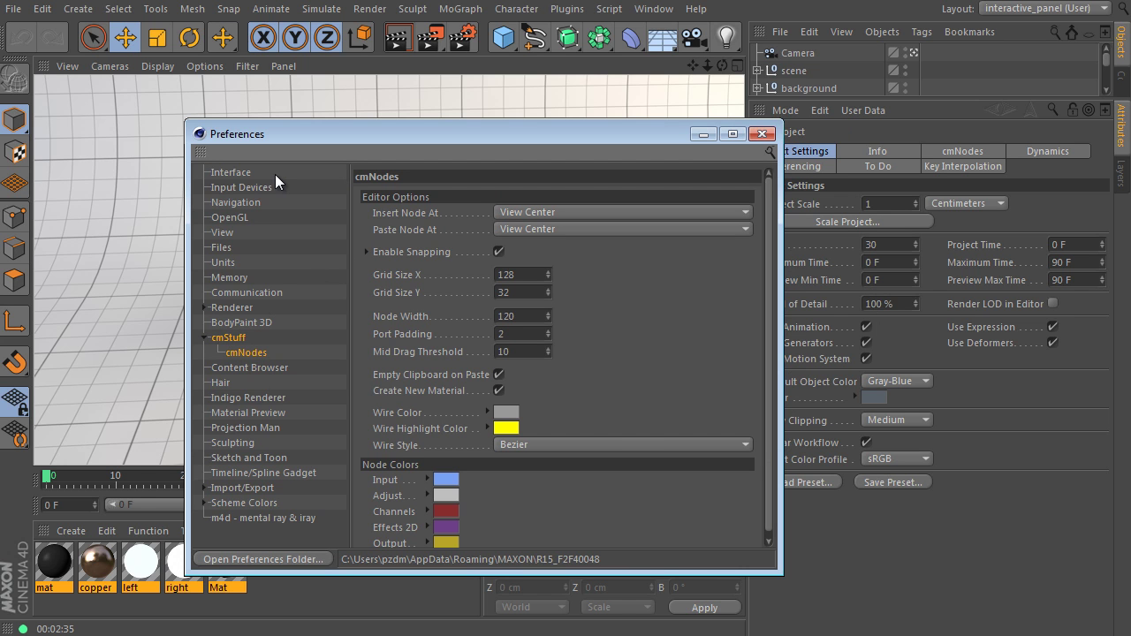
{"action": "left_click", "coordinate": [762, 133]}
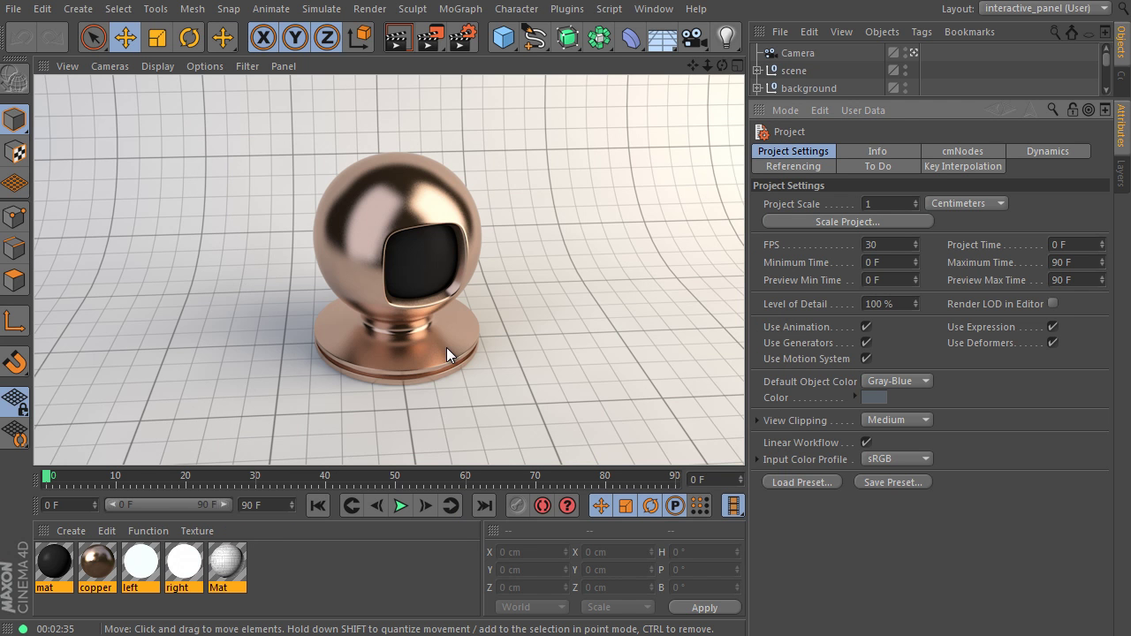
Create a new material and open its Color channel settings in the Material Editor
{"action": "double_click", "coordinate": [329, 565]}
{"action": "double_click", "coordinate": [52, 556]}
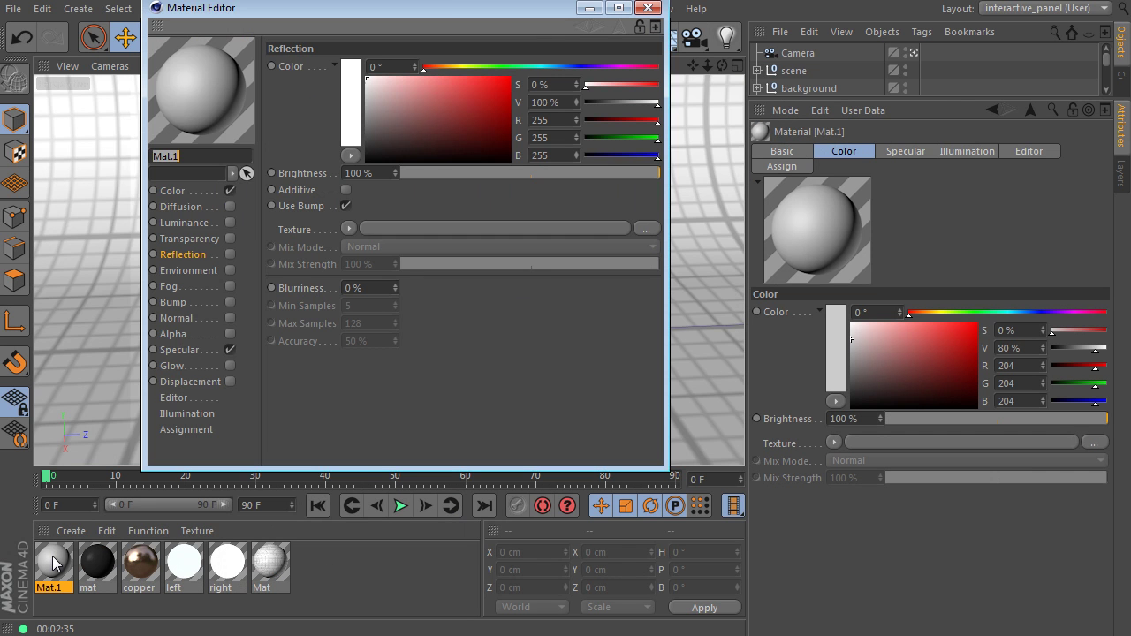
{"action": "left_click_drag", "start_coordinate": [441, 7], "coordinate": [450, 64]}
{"action": "left_click", "coordinate": [179, 248]}
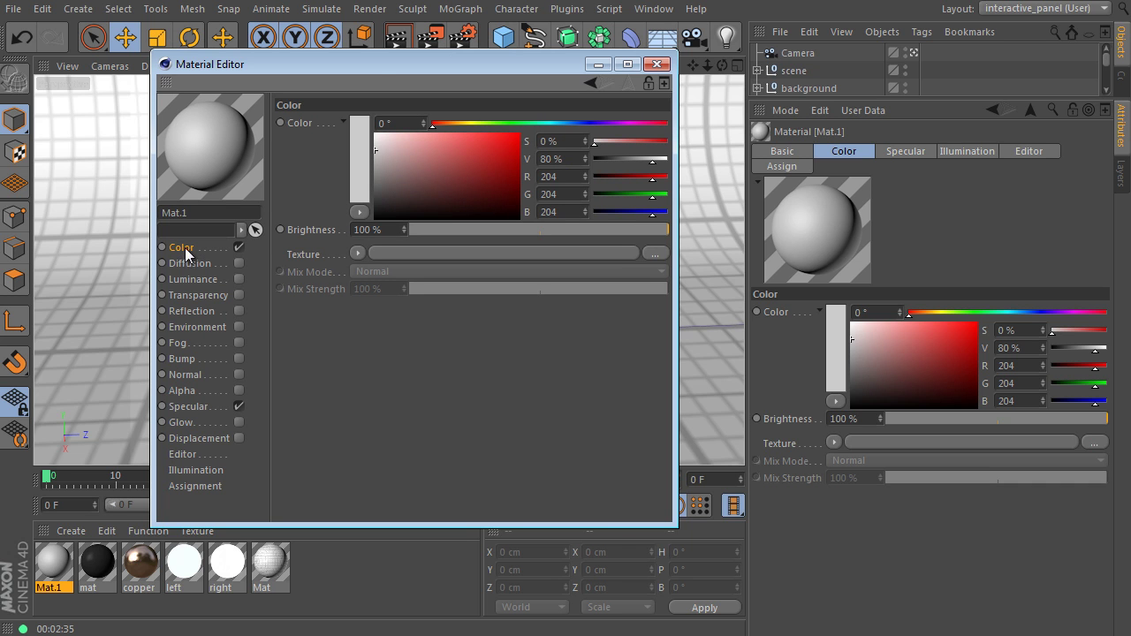
Look through the shaders available for the Color channel's texture down to cmNodeShader, and close the Material Editor
{"action": "left_click_drag", "start_coordinate": [368, 71], "coordinate": [342, 42]}
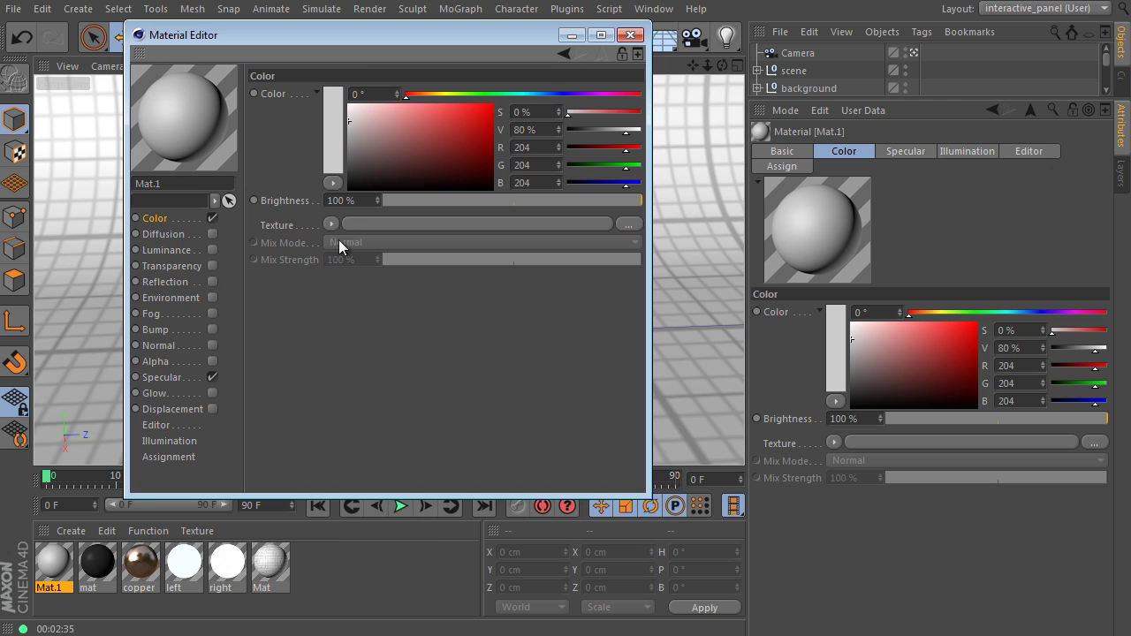
{"action": "left_click", "coordinate": [331, 225]}
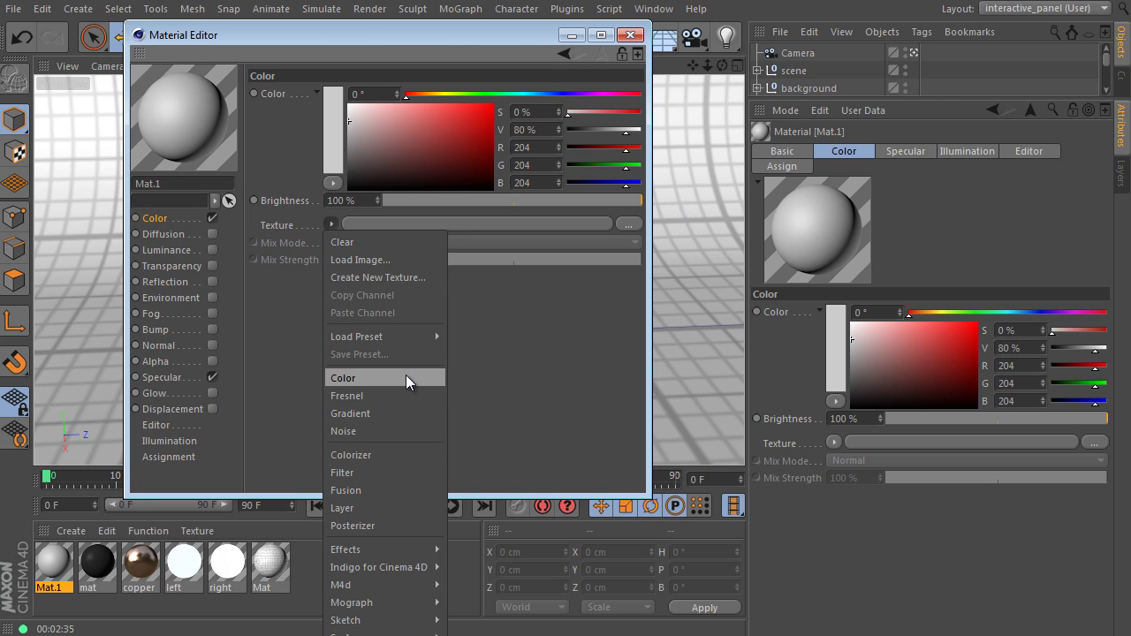
{"action": "left_click", "coordinate": [458, 39]}
{"action": "left_click_drag", "start_coordinate": [458, 39], "coordinate": [411, 19]}
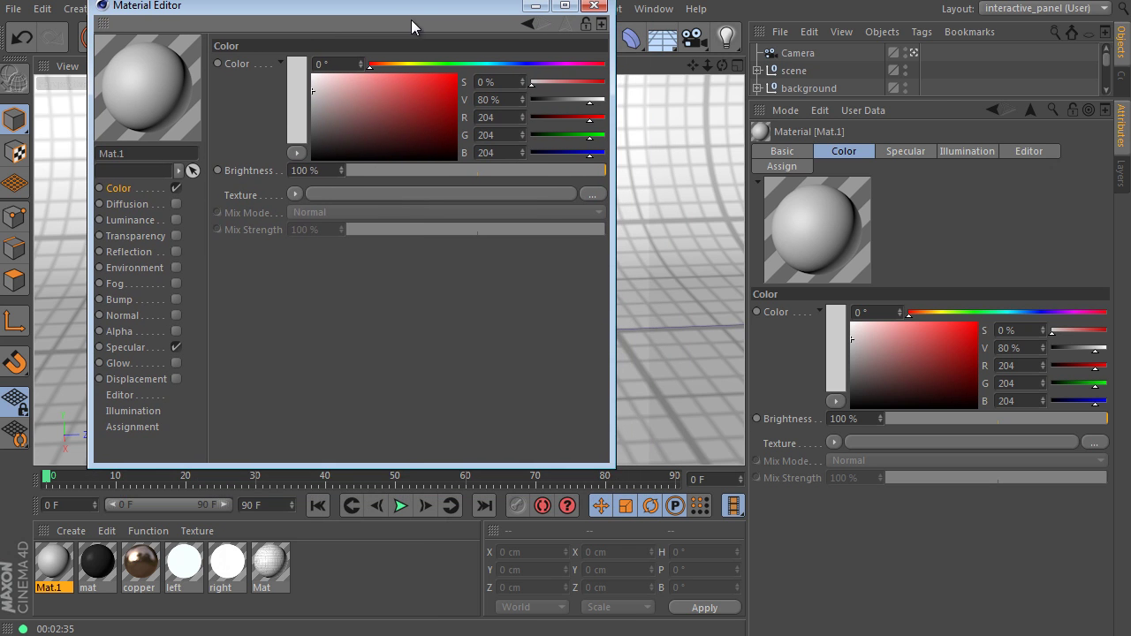
{"action": "left_click", "coordinate": [295, 195]}
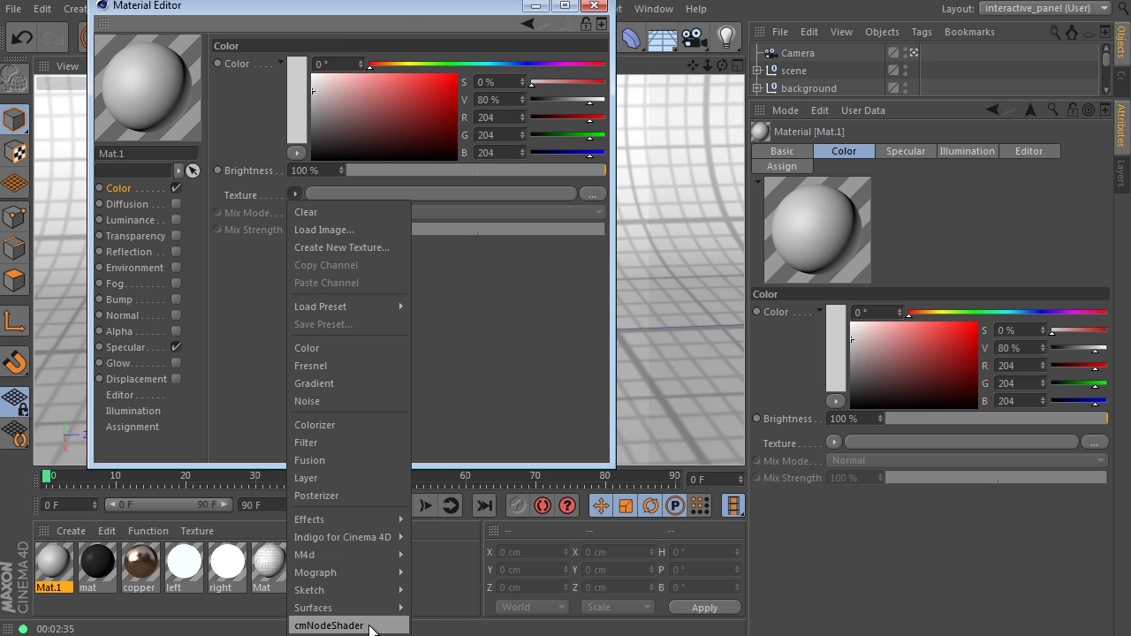
{"action": "left_click", "coordinate": [595, 7]}
{"action": "left_click", "coordinate": [595, 6]}
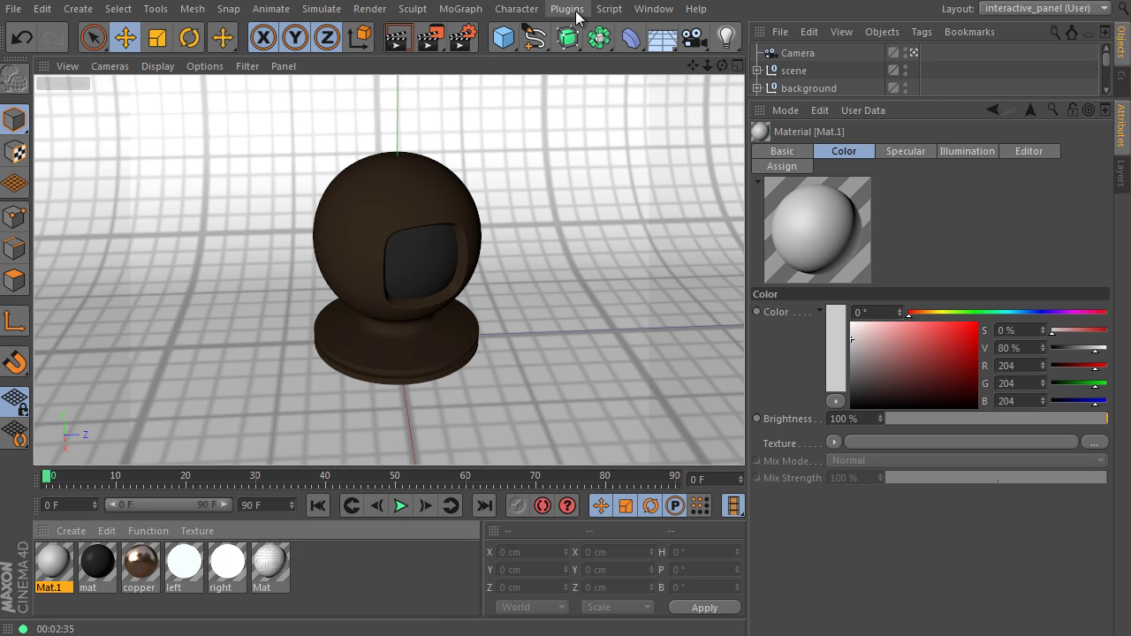
Detach the Cmnodes_1.1.38 command list as a floating palette and dock it beside the viewport
{"action": "left_click", "coordinate": [570, 9]}
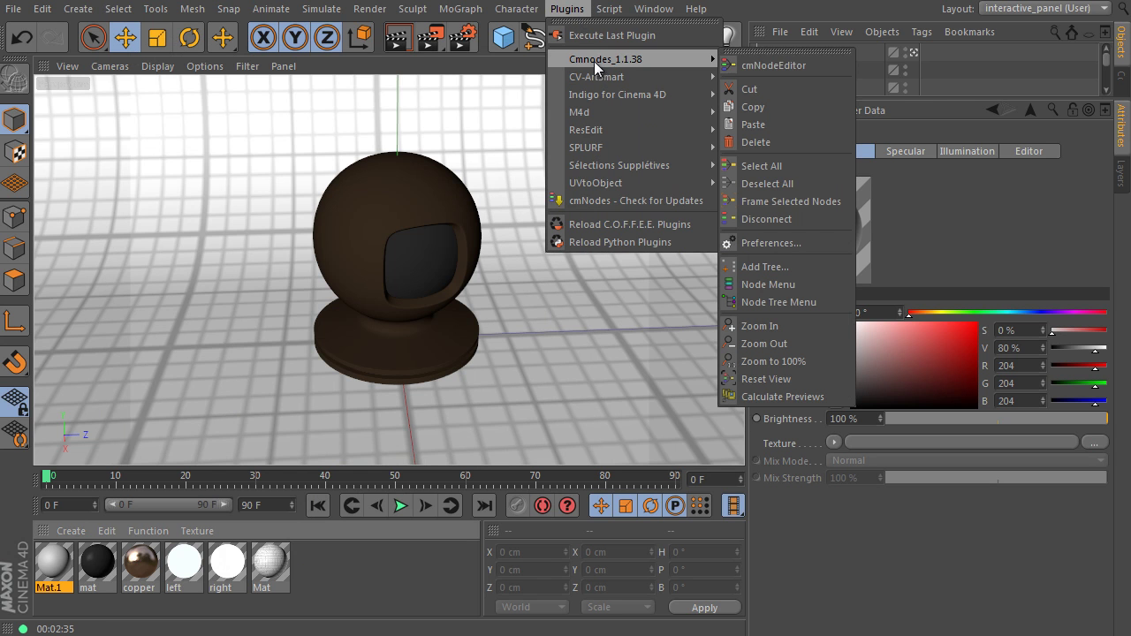
{"action": "left_click", "coordinate": [788, 53]}
{"action": "left_click_drag", "start_coordinate": [787, 55], "coordinate": [580, 141]}
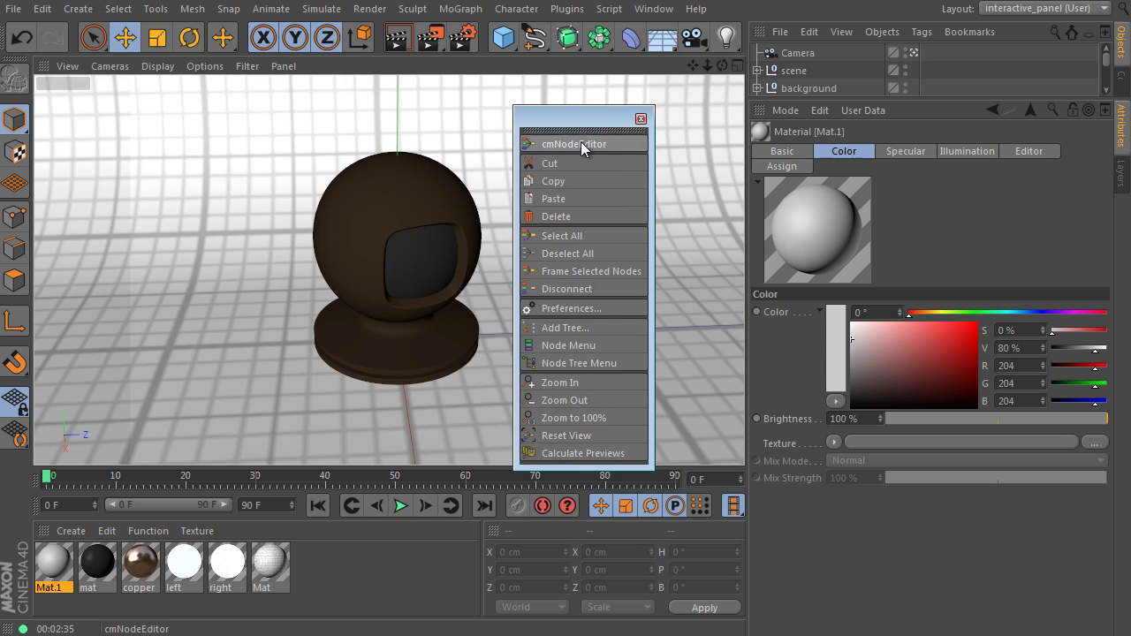
{"action": "left_click", "coordinate": [725, 136]}
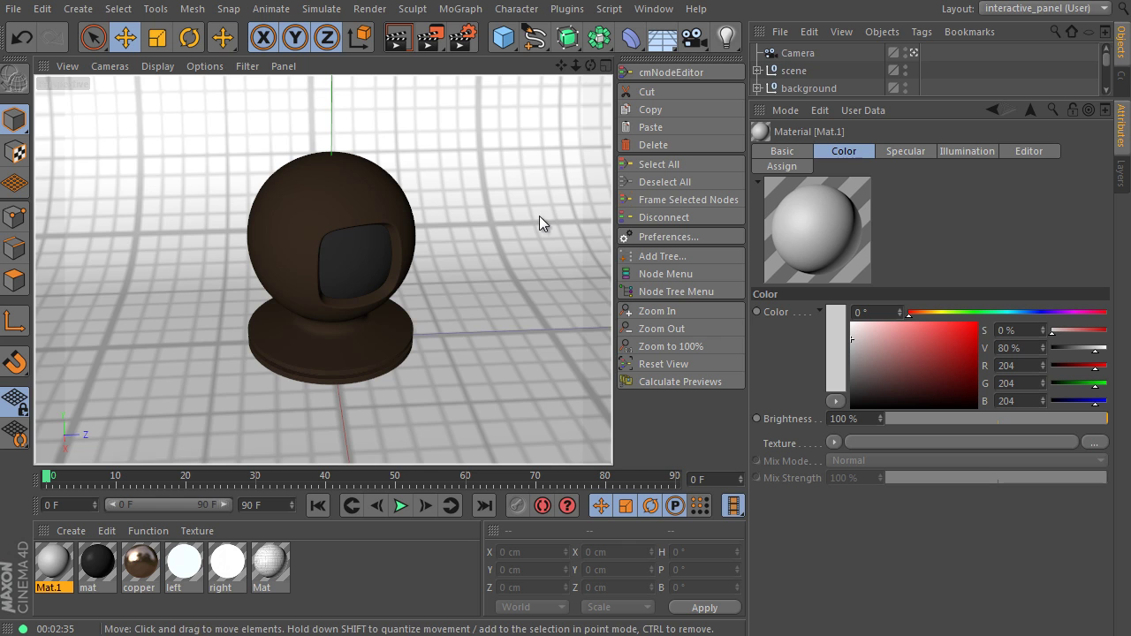
Open the cmNodeEditor and add a new node tree named copper
{"action": "left_click", "coordinate": [676, 73]}
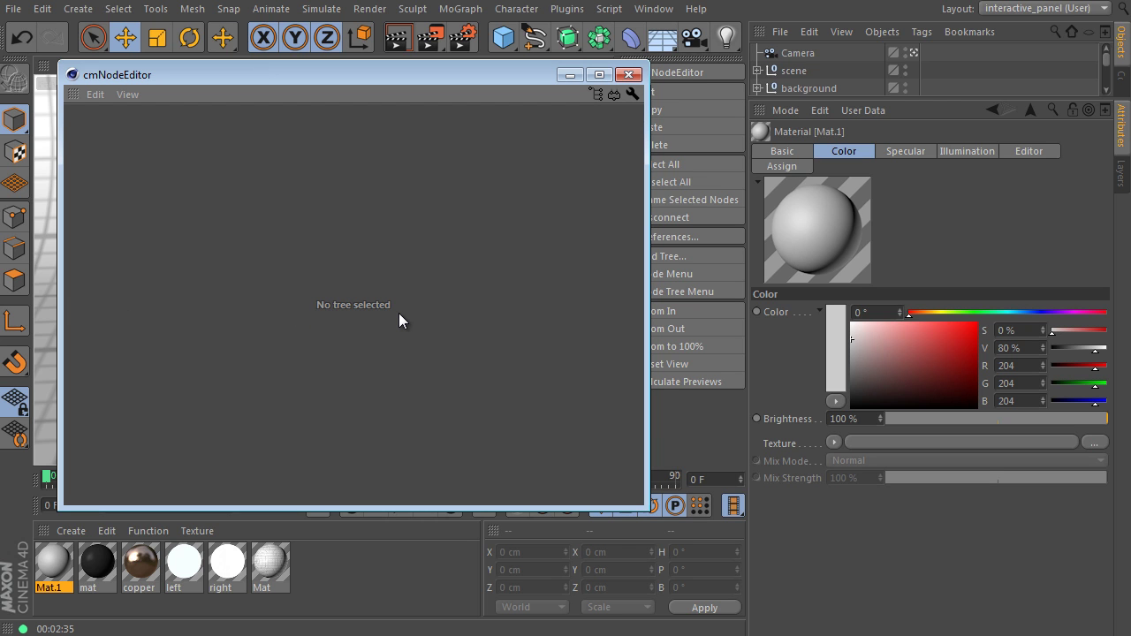
{"action": "left_click_drag", "start_coordinate": [470, 86], "coordinate": [459, 74]}
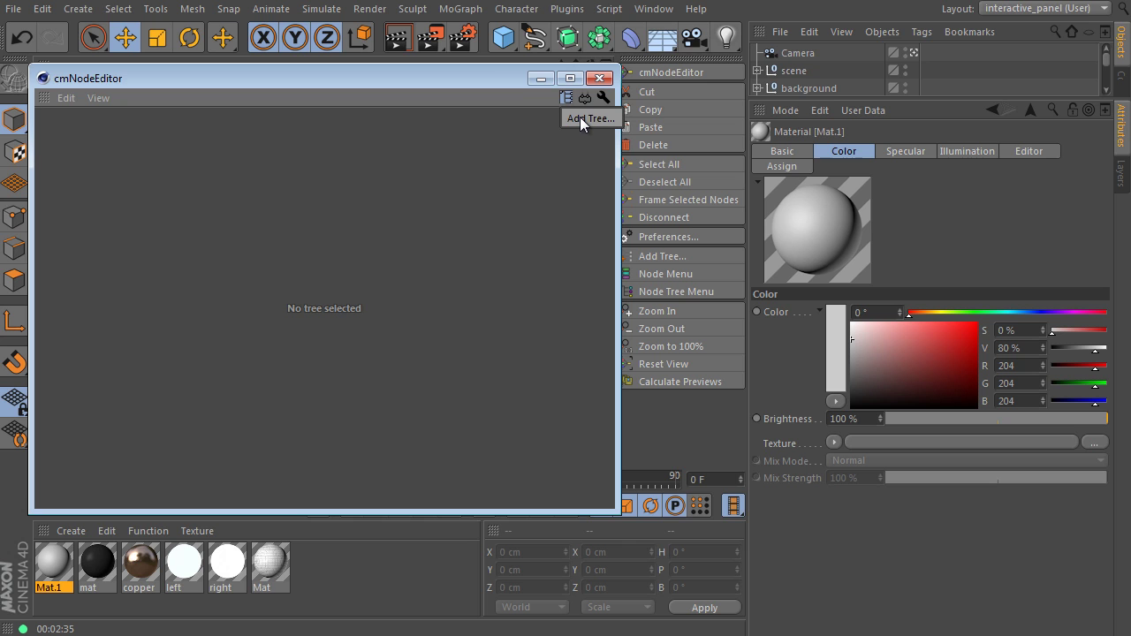
{"action": "left_click", "coordinate": [567, 98]}
{"action": "left_click_drag", "start_coordinate": [557, 93], "coordinate": [524, 183]}
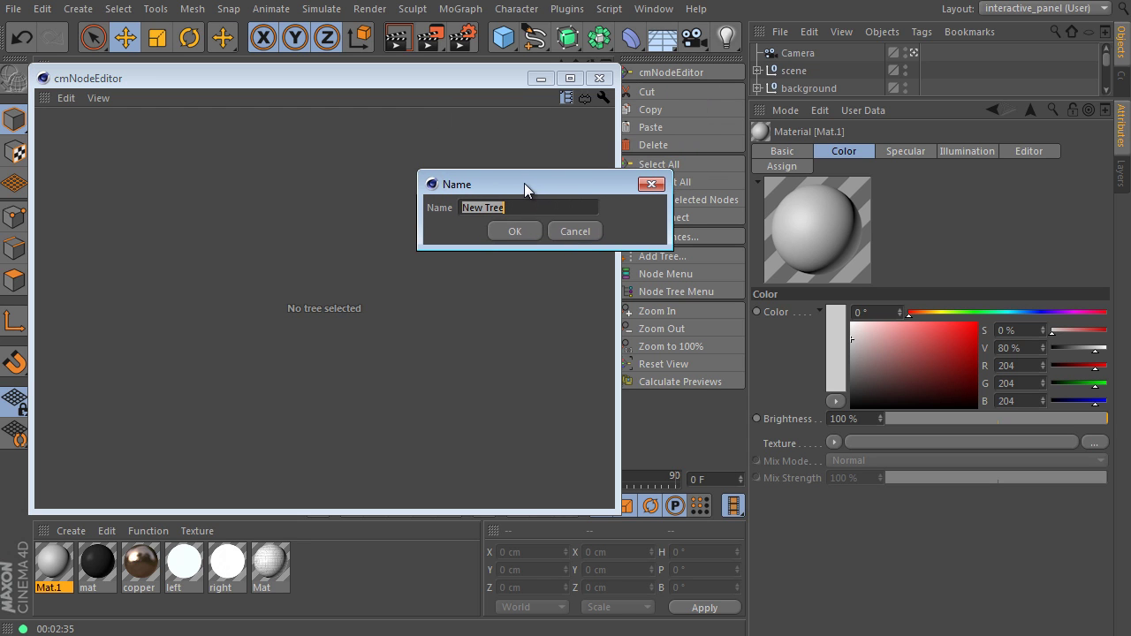
{"action": "type", "text": "copper"}
{"action": "key", "text": "Return"}
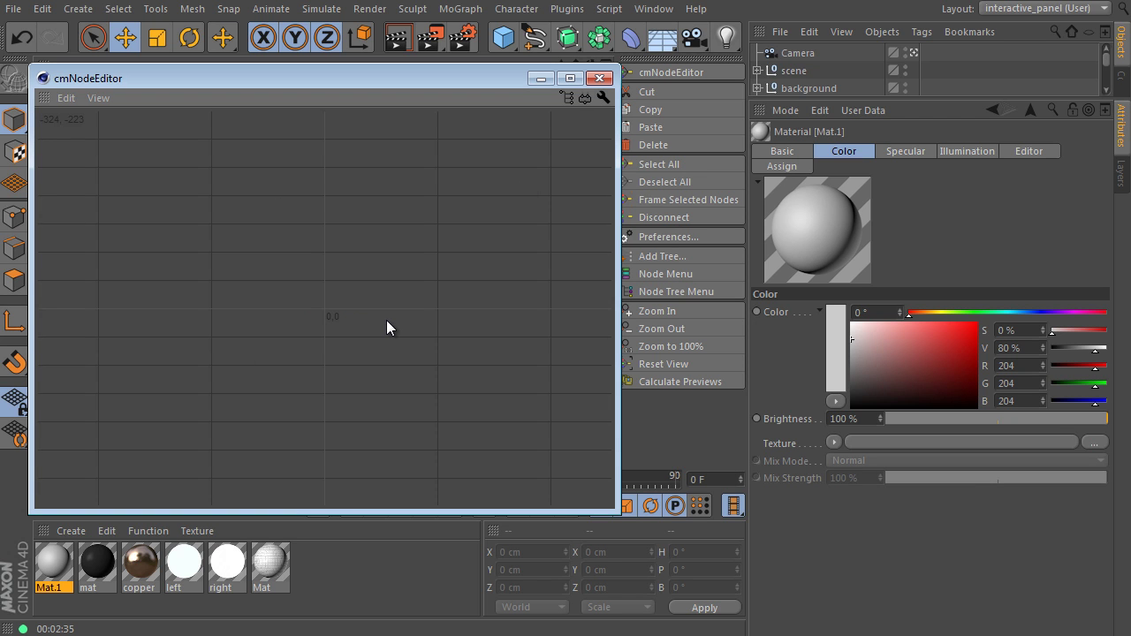
Try panning and zooming the empty node grid, and restore its zoom to 100%
{"action": "middle_click_drag", "start_coordinate": [369, 262], "coordinate": [312, 258]}
{"action": "scroll", "coordinate": [322, 218], "scroll_direction": "down", "scroll_amount": 3}
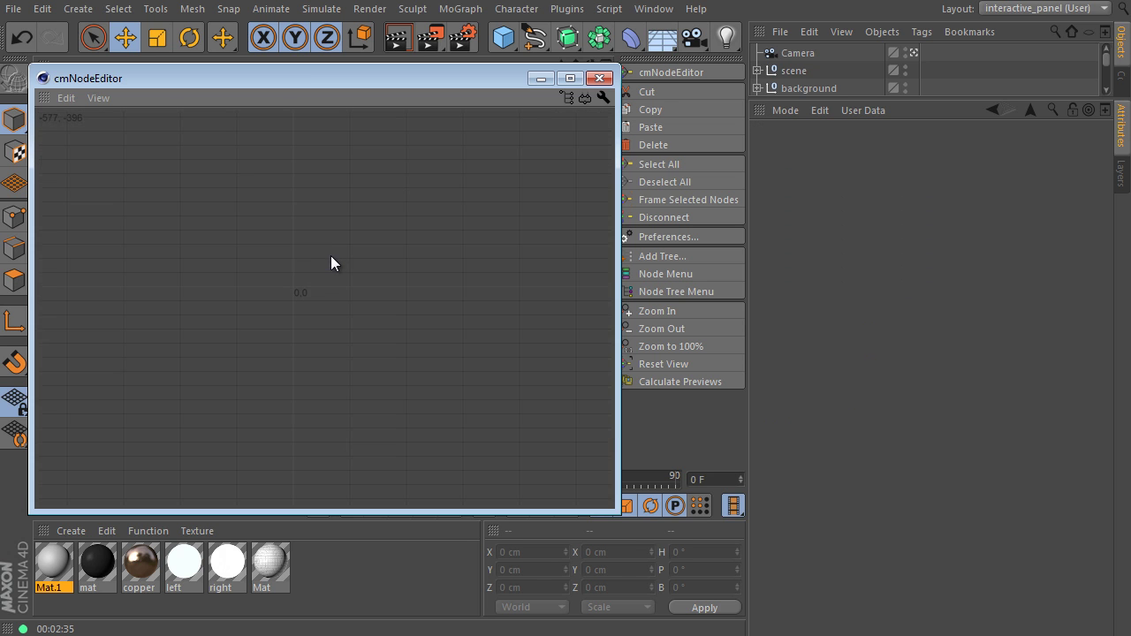
{"action": "scroll", "coordinate": [329, 252], "scroll_direction": "up", "scroll_amount": 3}
{"action": "scroll", "coordinate": [368, 291], "scroll_direction": "up", "scroll_amount": 2}
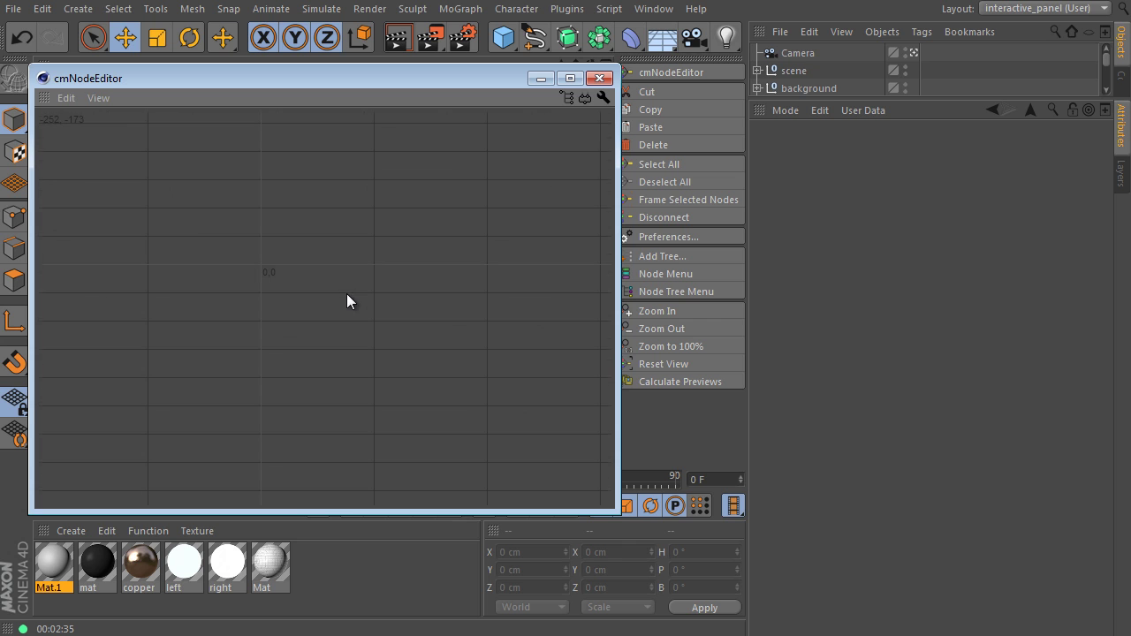
{"action": "left_click", "coordinate": [94, 100]}
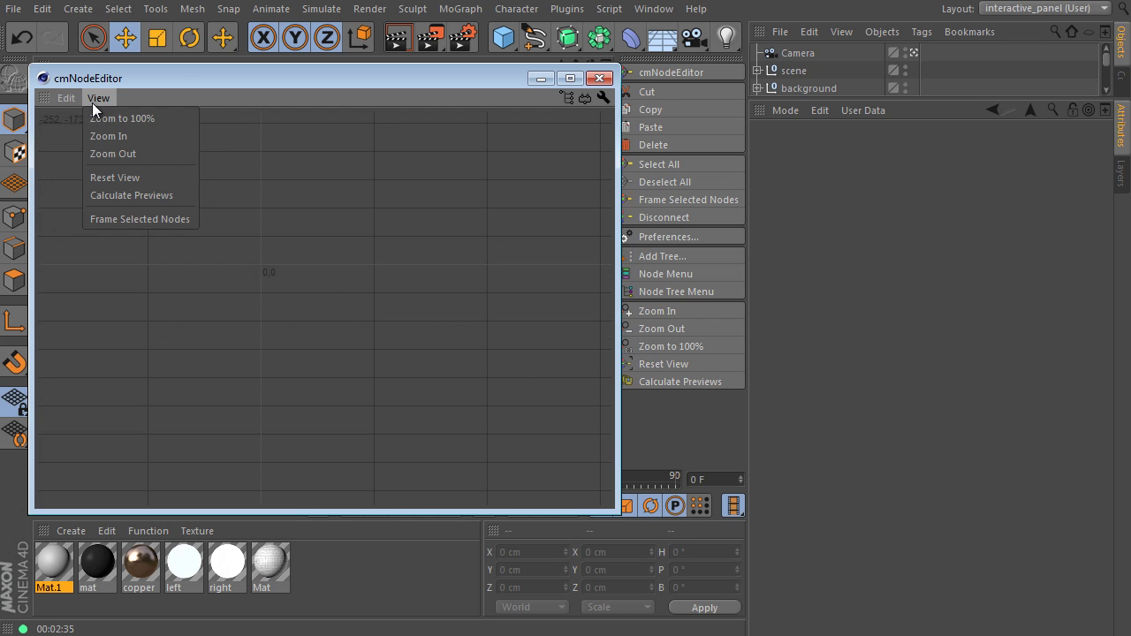
{"action": "left_click", "coordinate": [147, 118]}
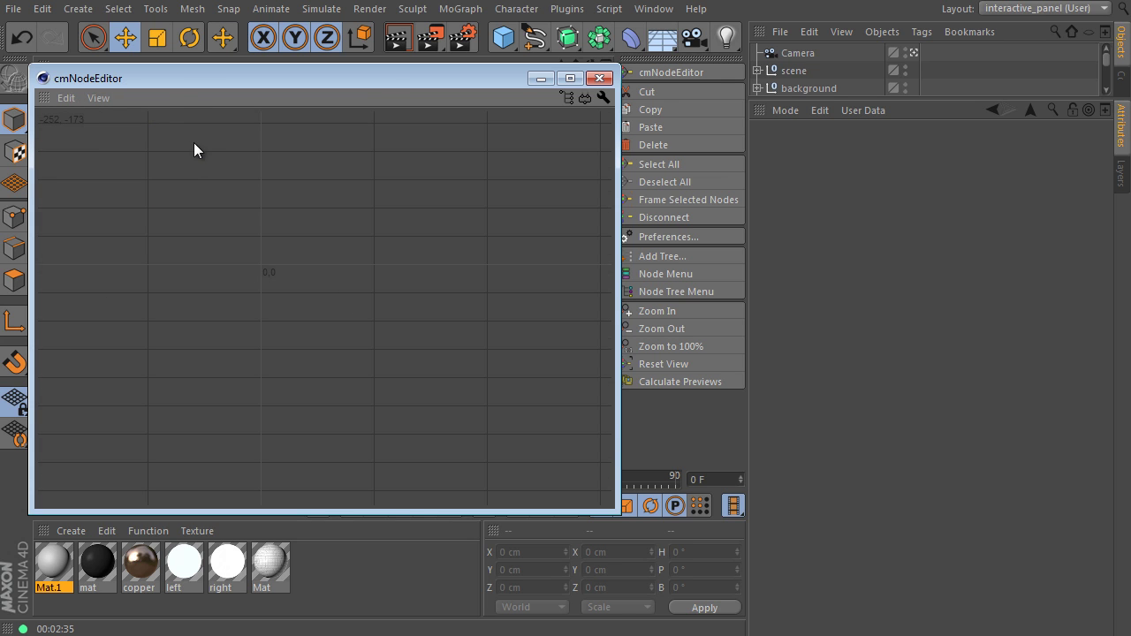
{"action": "left_click_drag", "start_coordinate": [384, 76], "coordinate": [365, 76]}
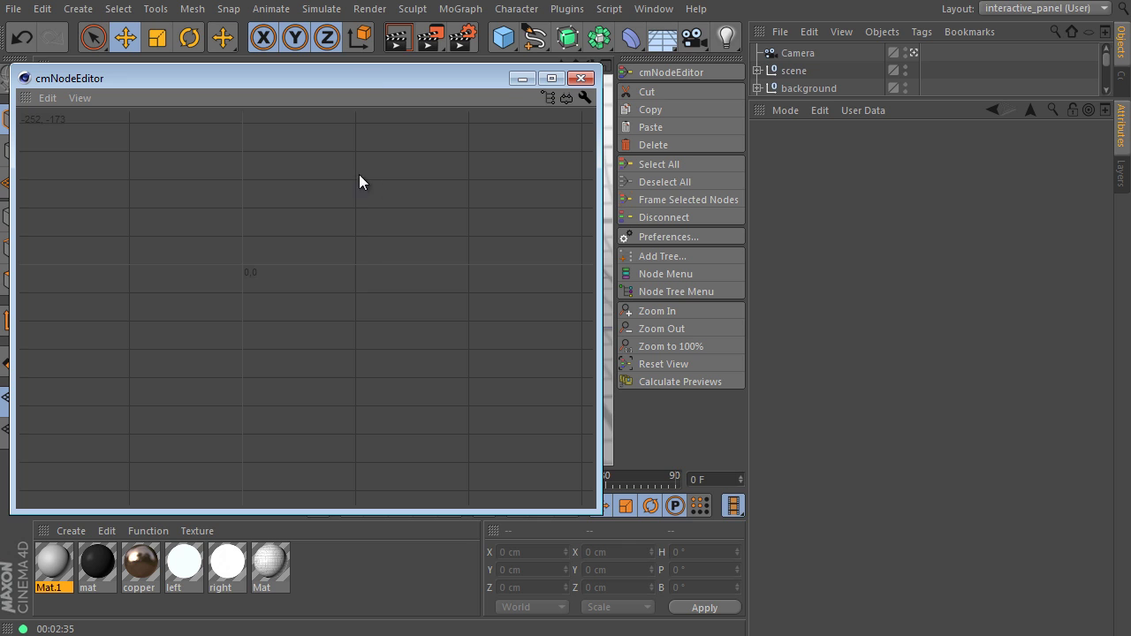
{"action": "right_click", "coordinate": [293, 156]}
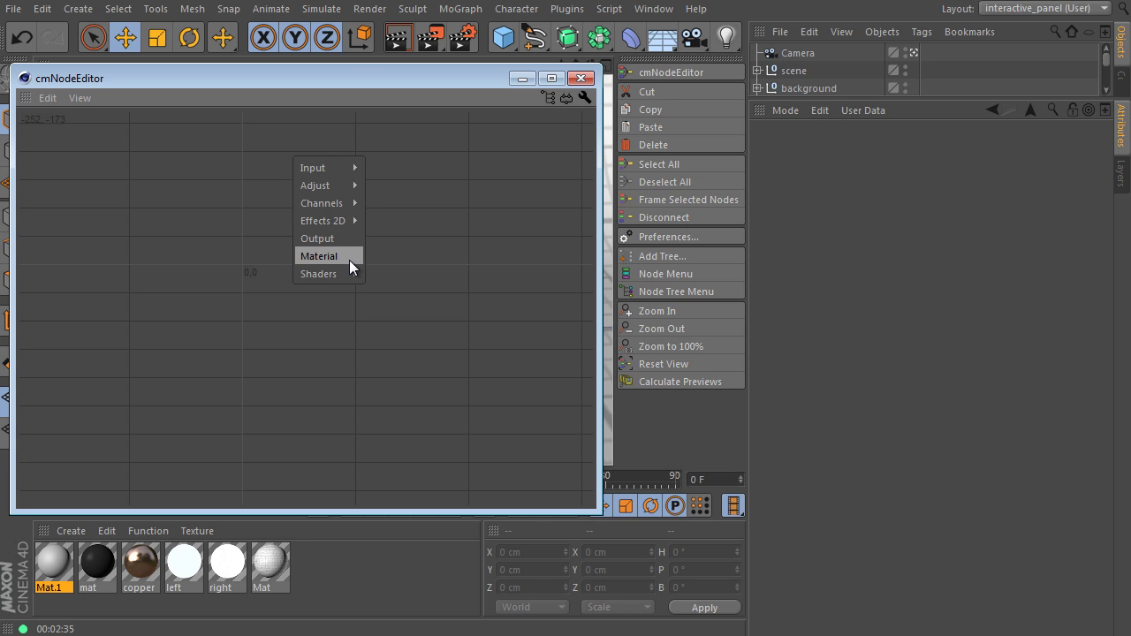
{"action": "left_click", "coordinate": [469, 243]}
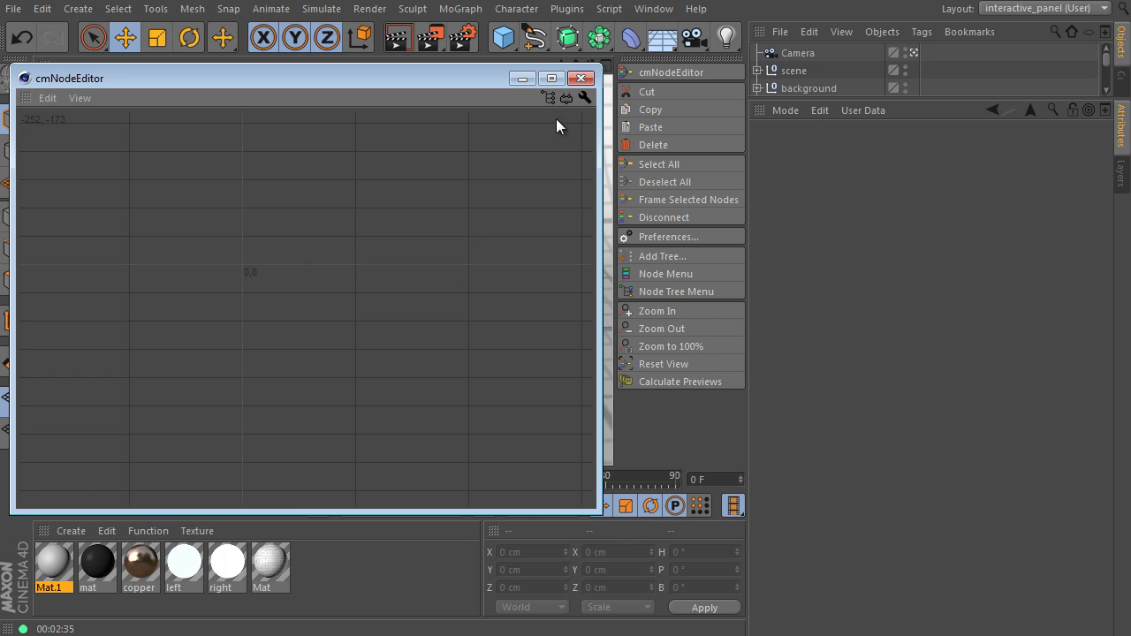
{"action": "left_click", "coordinate": [567, 99]}
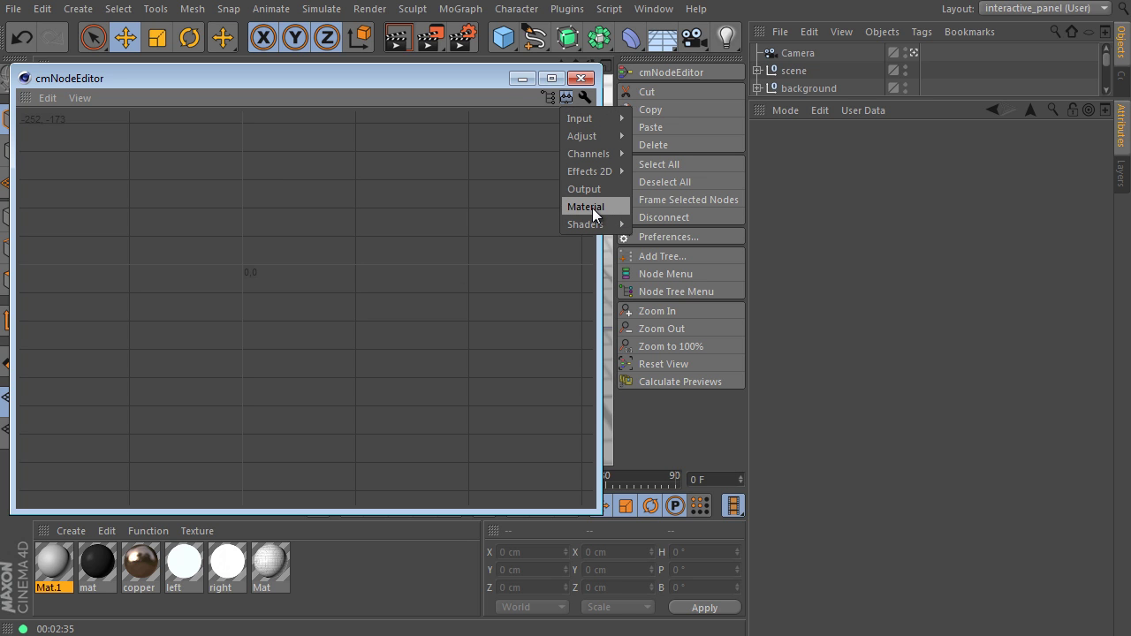
{"action": "left_click", "coordinate": [678, 275]}
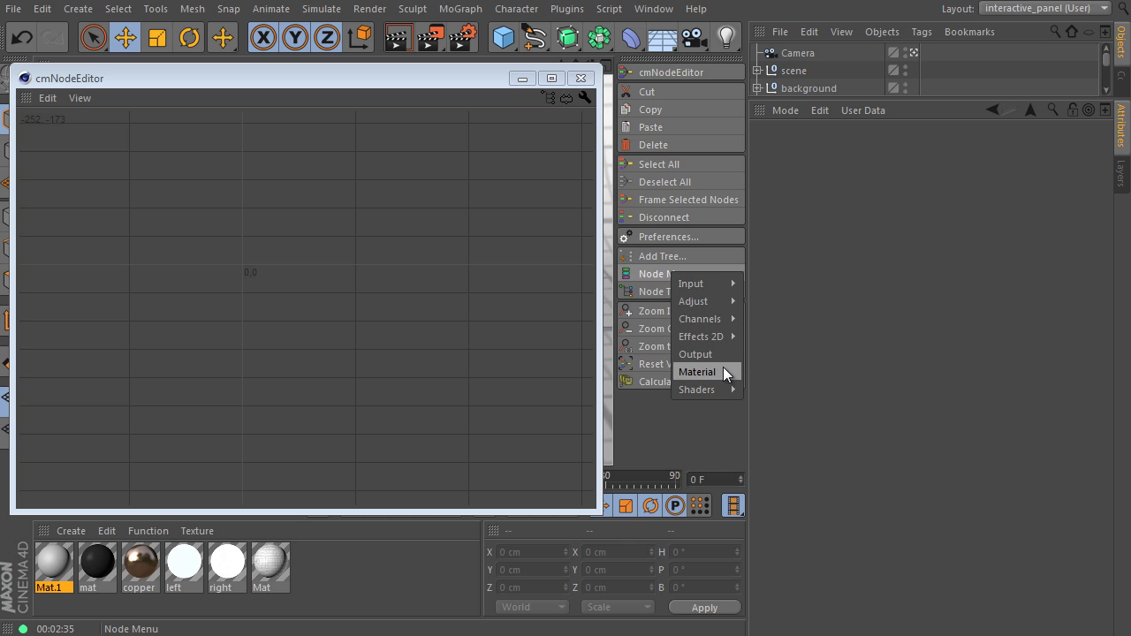
{"action": "left_click", "coordinate": [362, 142]}
Add a Material node near the middle of the copper node tree and enable its Luminance channel
{"action": "right_click", "coordinate": [361, 142]}
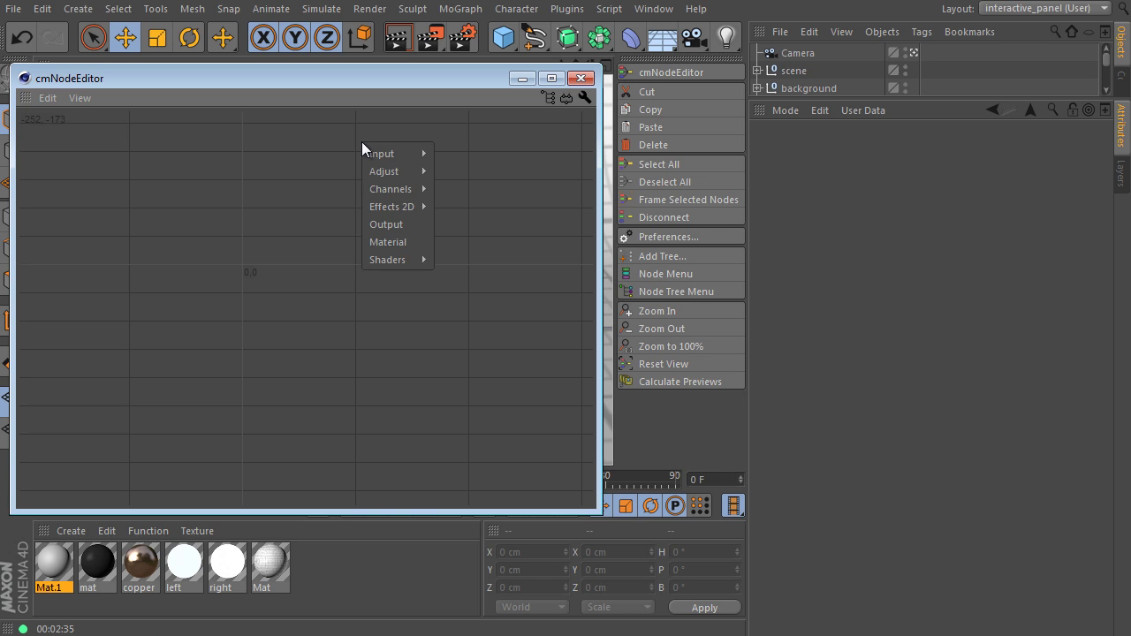
{"action": "left_click", "coordinate": [418, 242]}
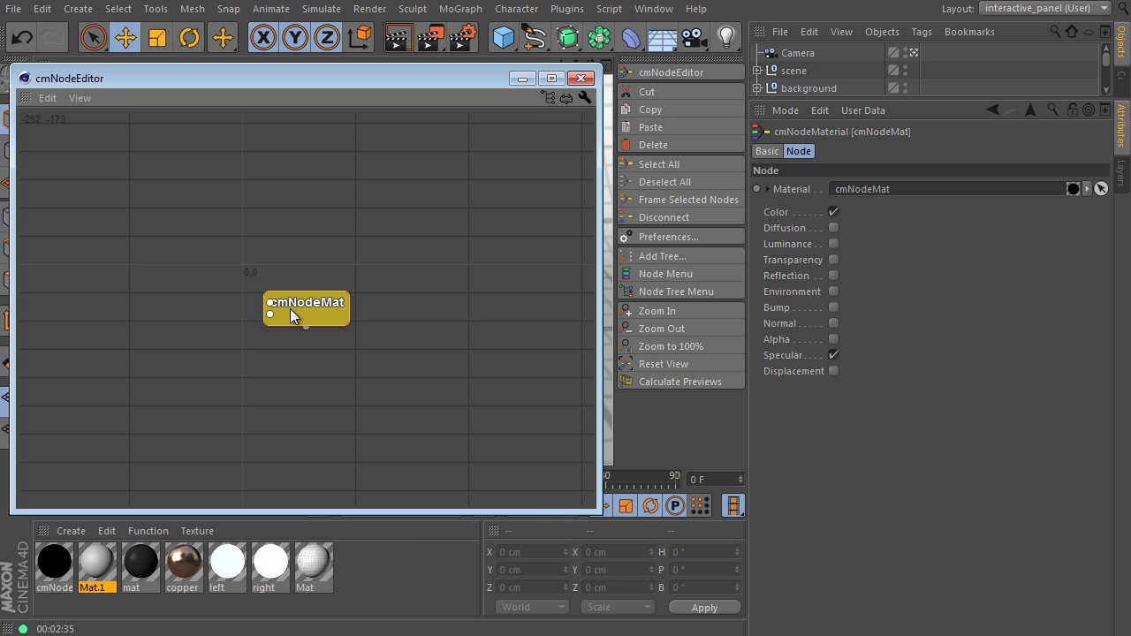
{"action": "left_click_drag", "start_coordinate": [290, 308], "coordinate": [340, 266]}
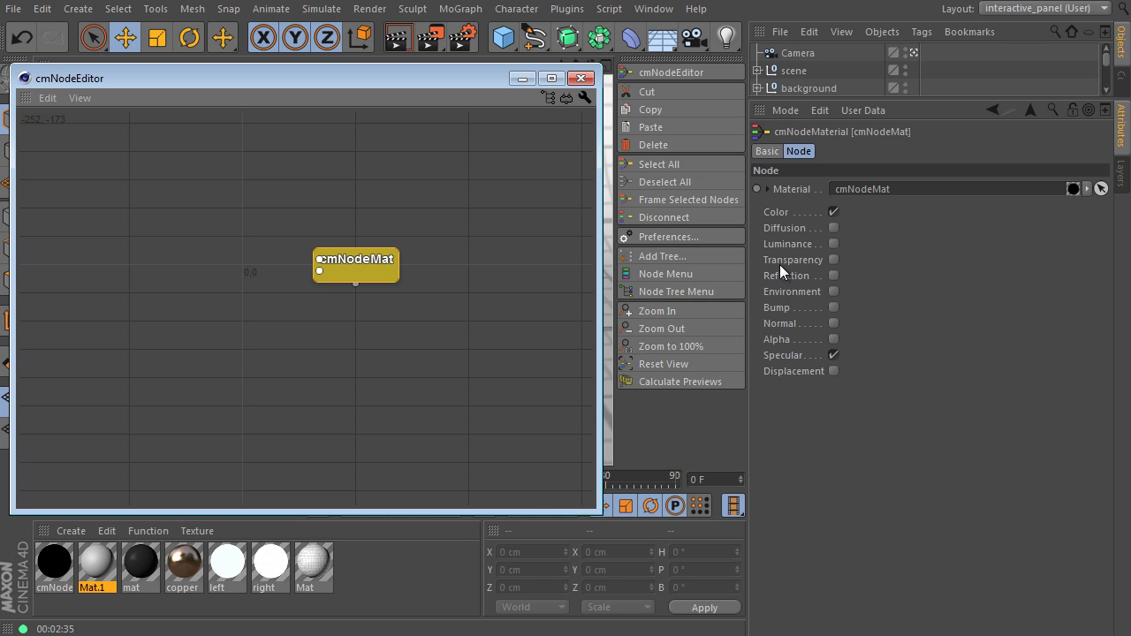
{"action": "left_click", "coordinate": [833, 243]}
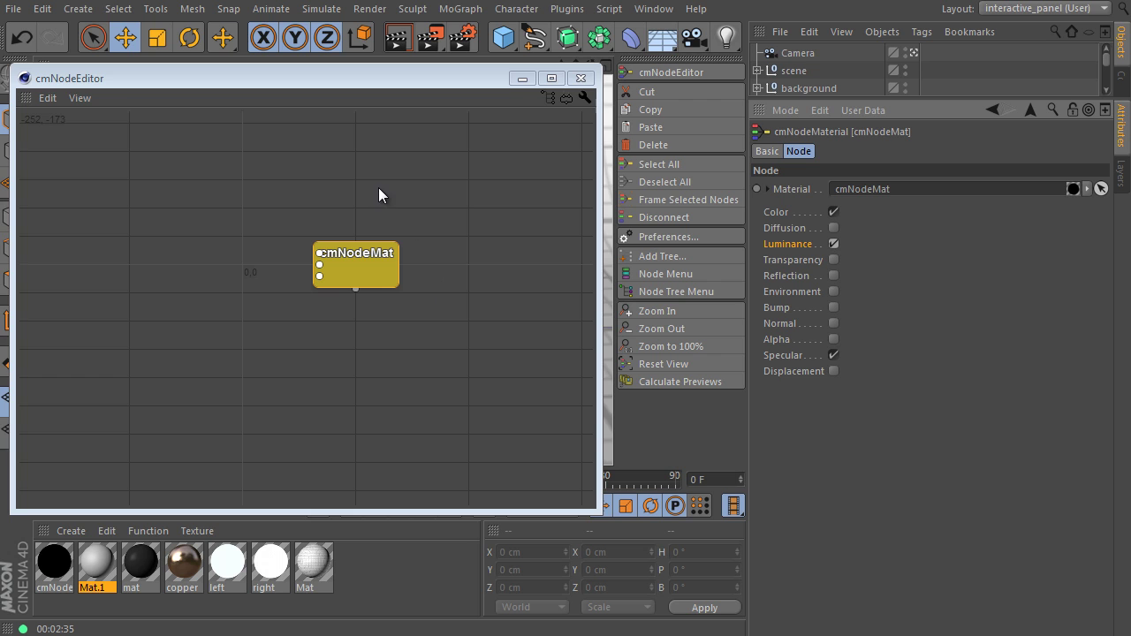
Add an Output node and place it directly below the cmNodeMat node
{"action": "right_click", "coordinate": [346, 152]}
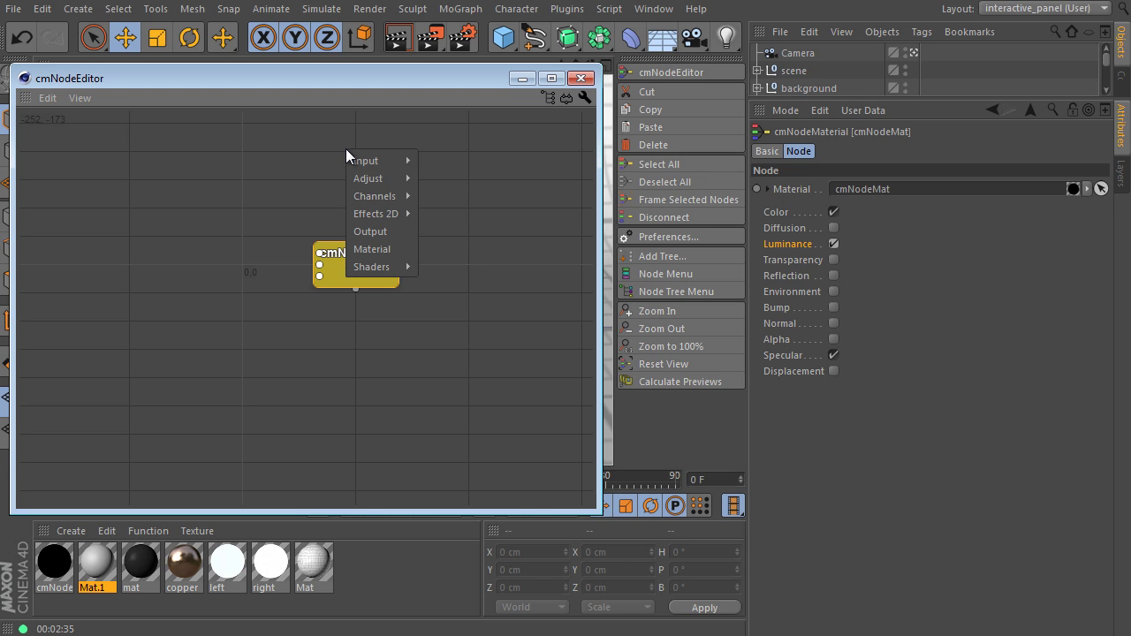
{"action": "left_click", "coordinate": [382, 231]}
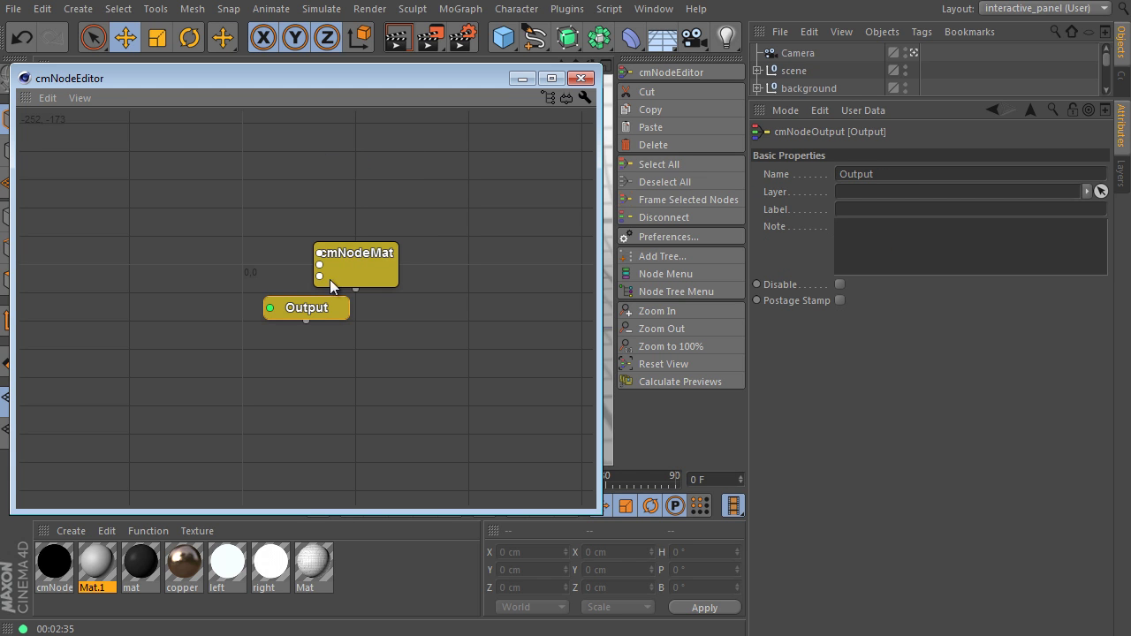
{"action": "left_click_drag", "start_coordinate": [309, 312], "coordinate": [356, 321]}
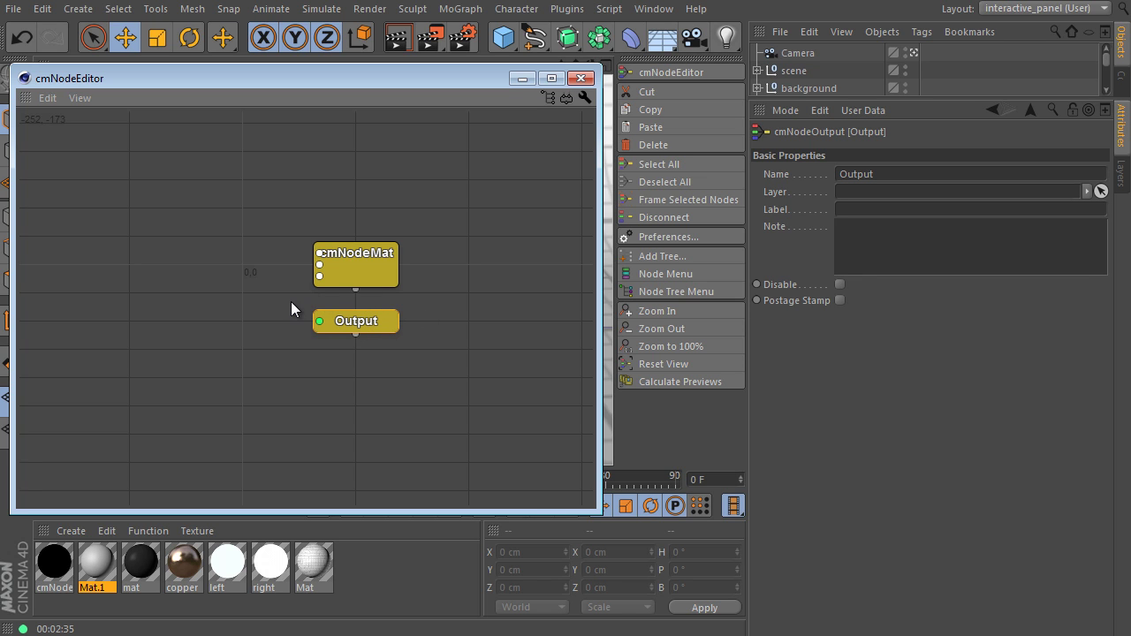
Open the cmNodeMat material, enable its Reflection channel and load cmNodeShader as the reflection texture
{"action": "double_click", "coordinate": [55, 565]}
{"action": "left_click_drag", "start_coordinate": [409, 12], "coordinate": [732, 71]}
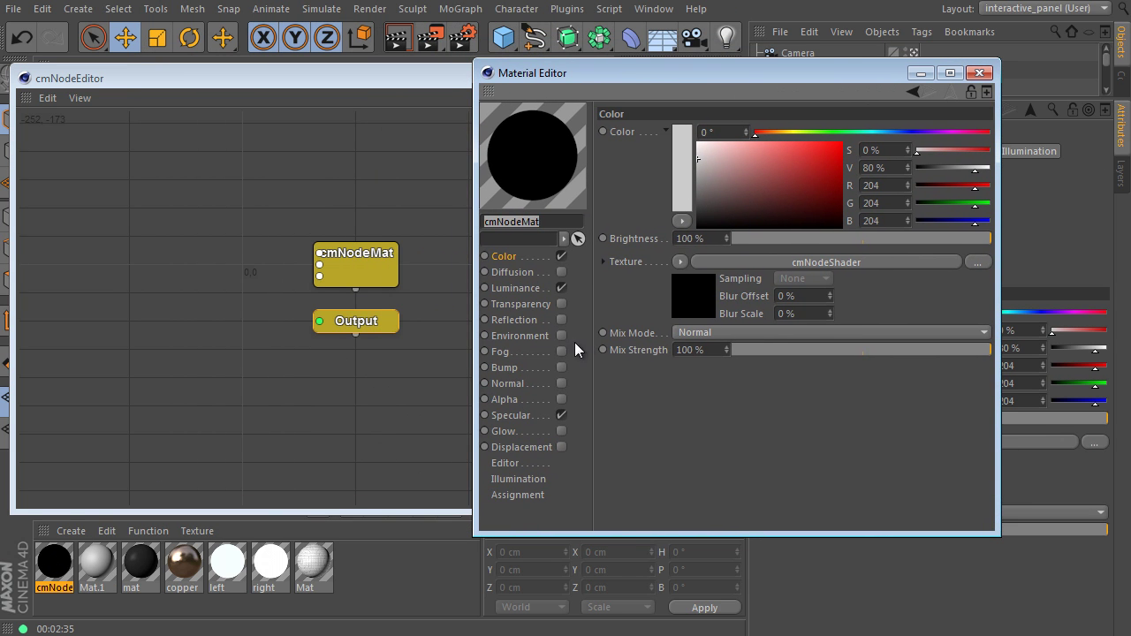
{"action": "left_click", "coordinate": [561, 320]}
{"action": "left_click_drag", "start_coordinate": [666, 69], "coordinate": [493, 0]}
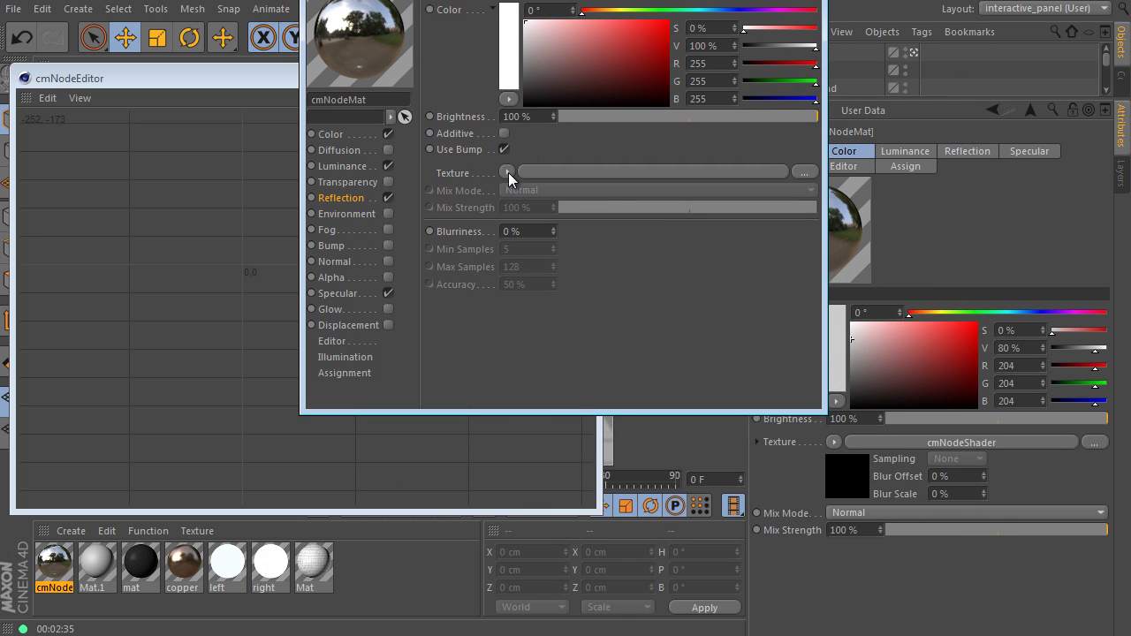
{"action": "left_click", "coordinate": [507, 173]}
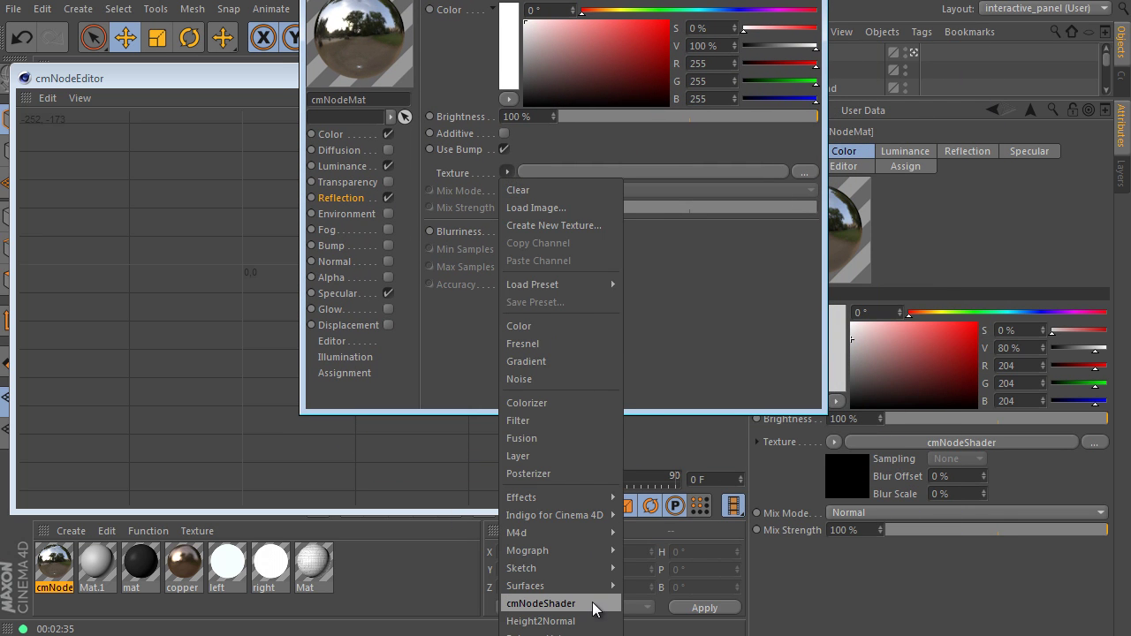
{"action": "left_click", "coordinate": [592, 608]}
Open the reflection's cmNodeShader and assign the Output node from the tree as its Output Node
{"action": "left_click_drag", "start_coordinate": [621, 0], "coordinate": [731, 117]}
{"action": "left_click", "coordinate": [457, 323]}
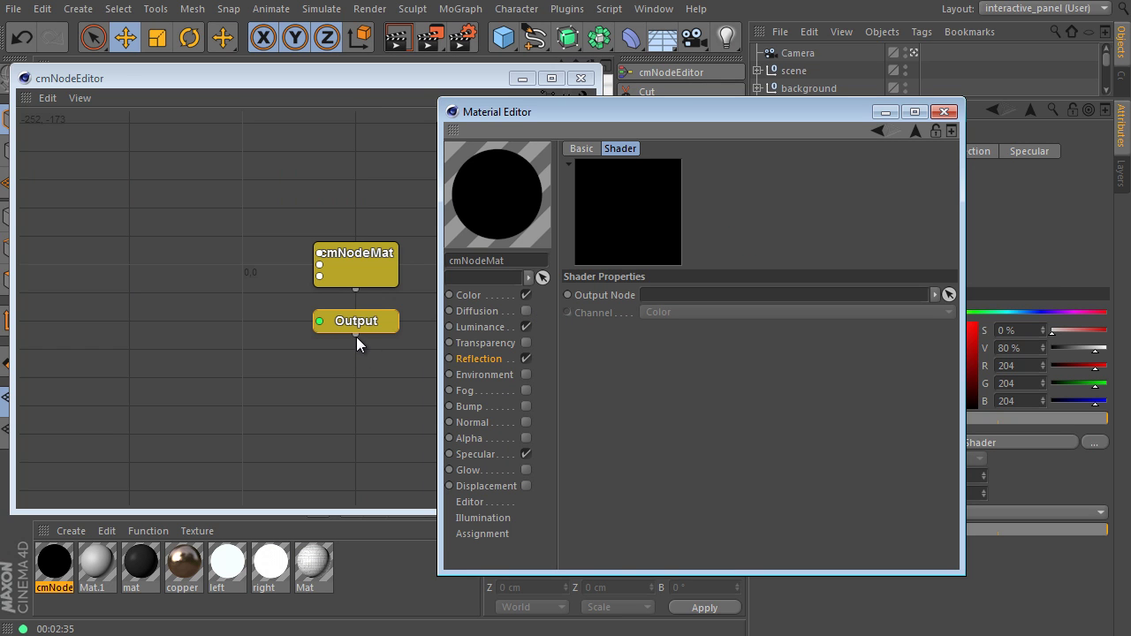
{"action": "left_click_drag", "start_coordinate": [355, 337], "coordinate": [710, 306]}
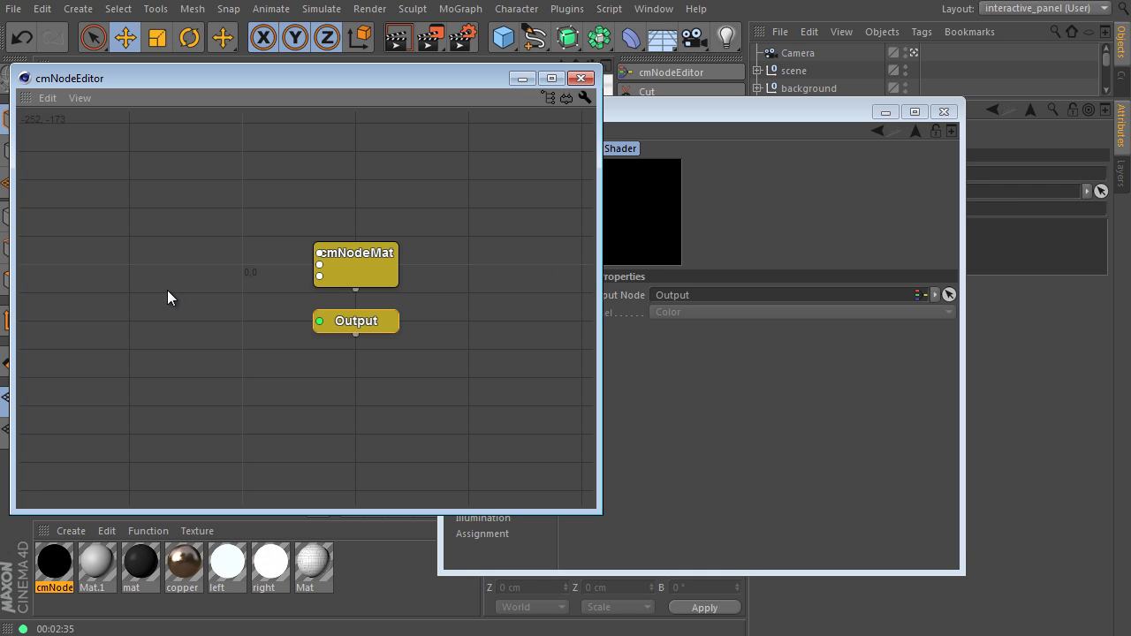
Add a Solid Color node, place it beside the cmNodeMat node and connect its output to the Output node
{"action": "right_click", "coordinate": [140, 237]}
{"action": "mouse_move", "coordinate": [151, 248]}
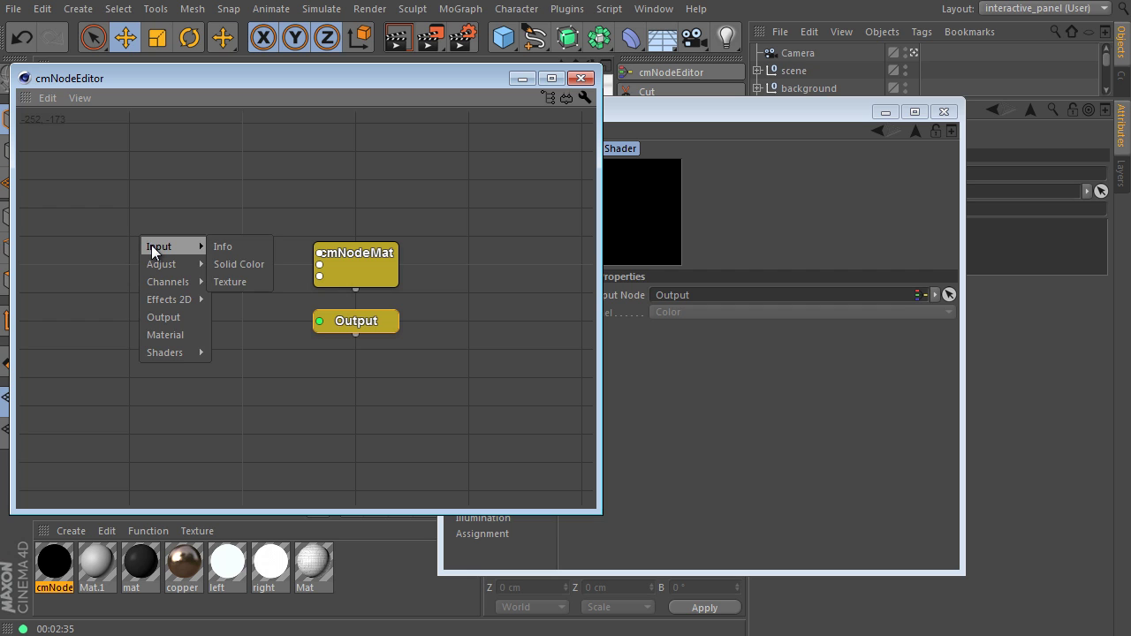
{"action": "left_click", "coordinate": [261, 263]}
{"action": "left_click_drag", "start_coordinate": [309, 284], "coordinate": [133, 241]}
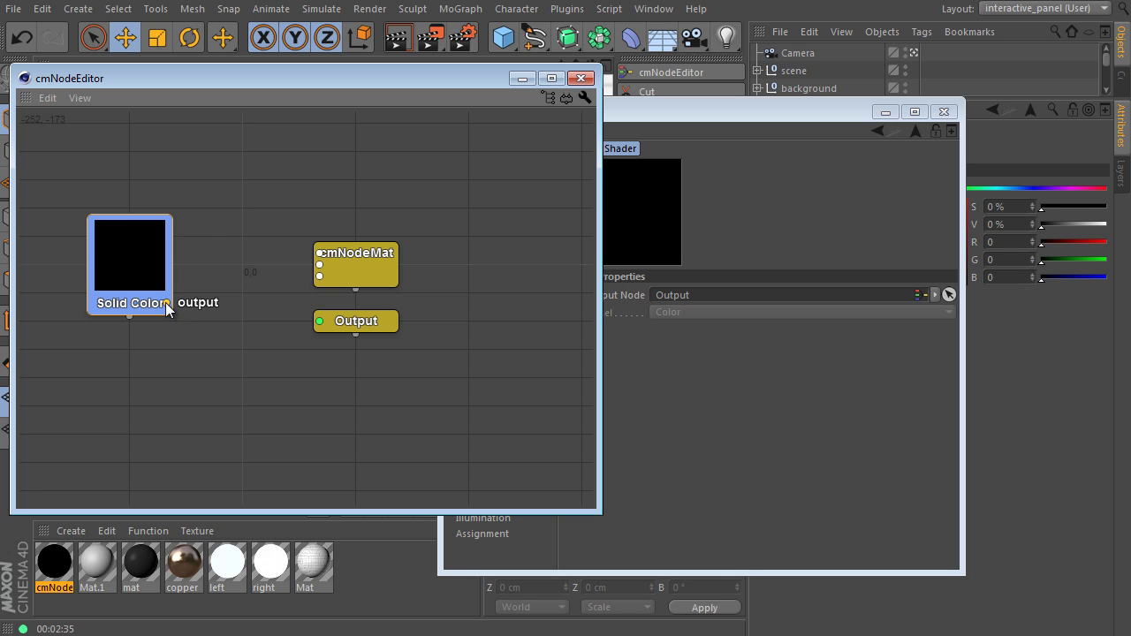
{"action": "left_click_drag", "start_coordinate": [169, 310], "coordinate": [173, 319]}
{"action": "left_click_drag", "start_coordinate": [301, 325], "coordinate": [317, 321]}
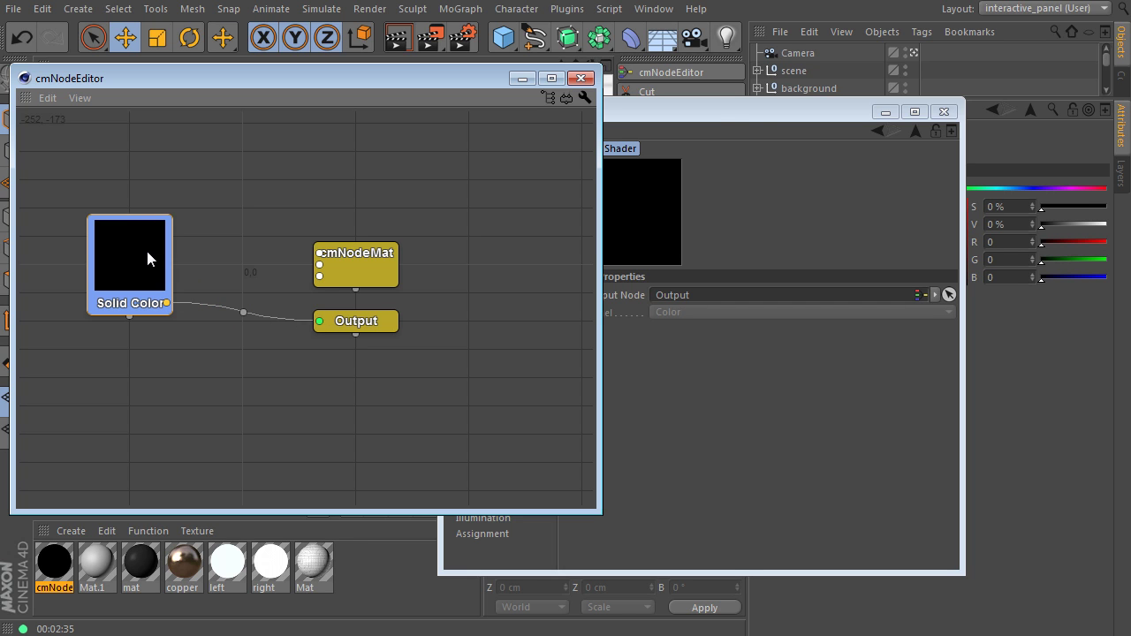
{"action": "left_click_drag", "start_coordinate": [743, 107], "coordinate": [528, 280]}
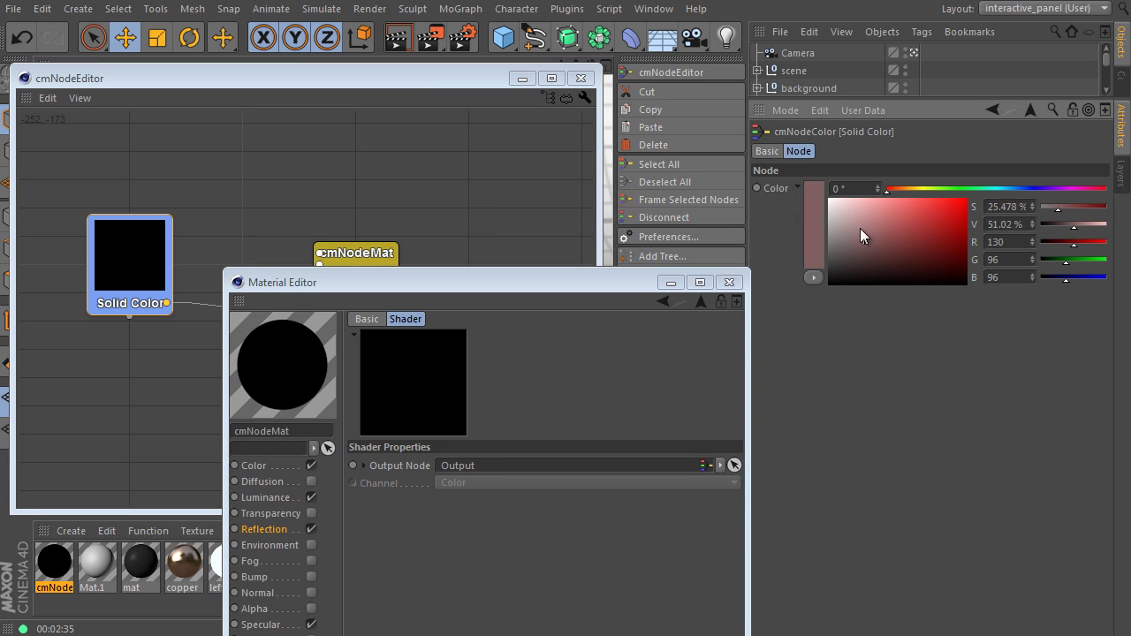
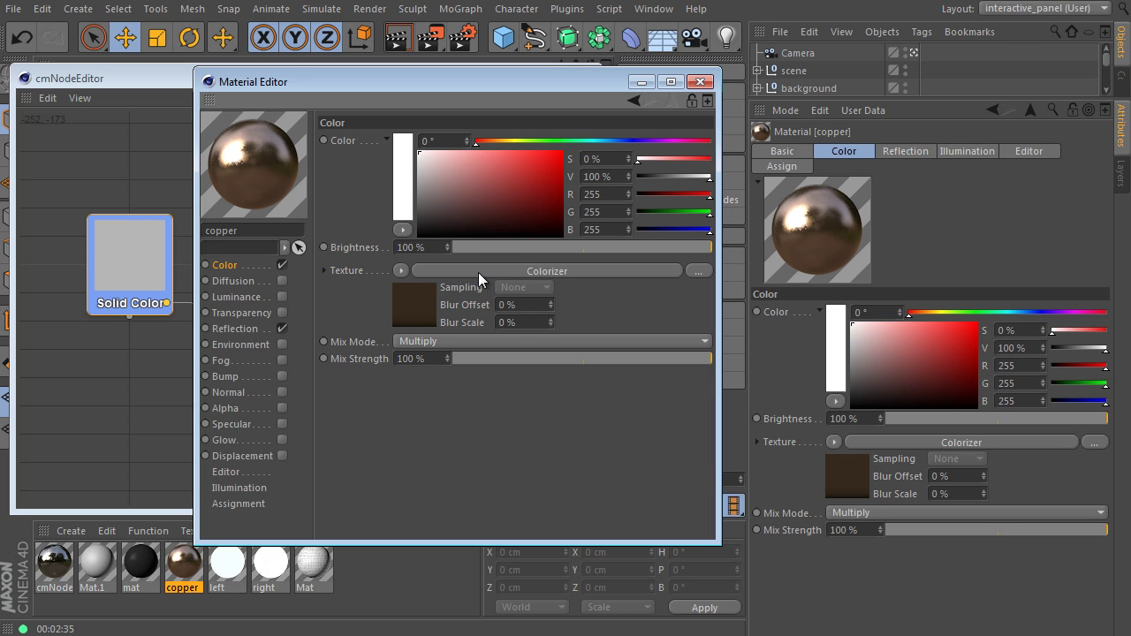
Examine the Colorizer gradients and Fresnel settings in the existing copper material's Color and Reflection channels, and close the Material Editor
{"action": "left_click", "coordinate": [480, 272]}
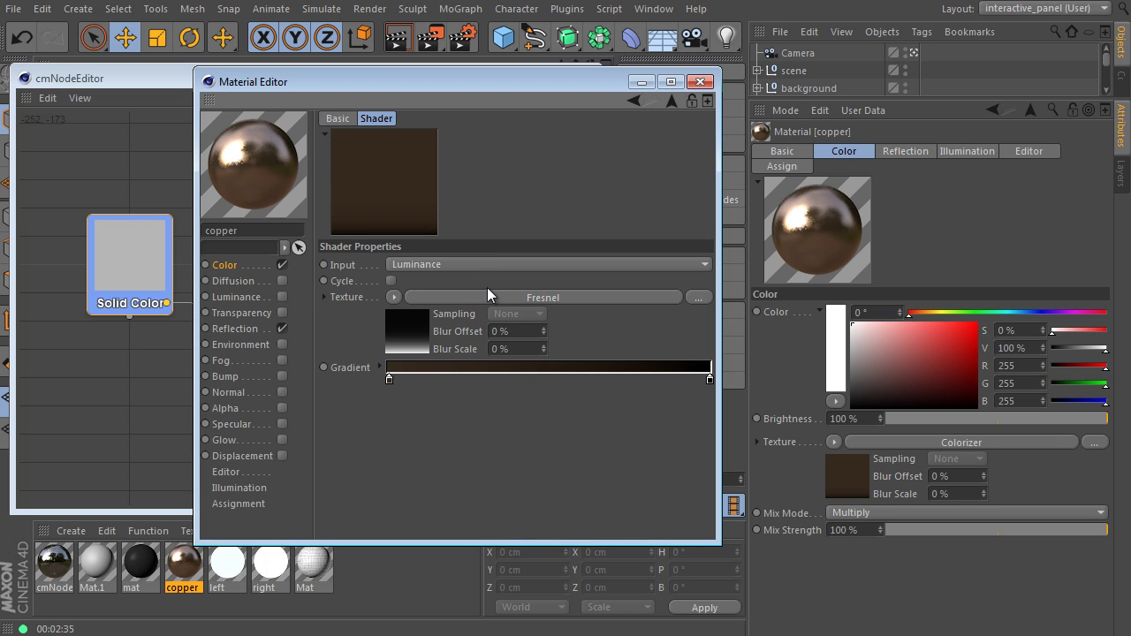
{"action": "left_click", "coordinate": [505, 302]}
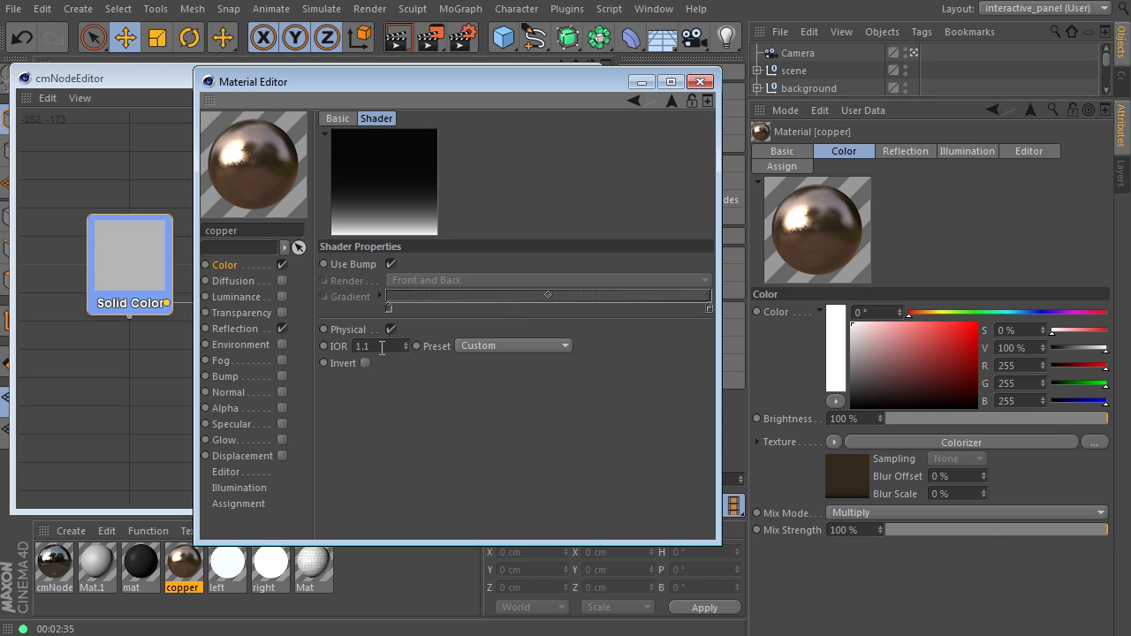
{"action": "left_click_drag", "start_coordinate": [382, 347], "coordinate": [356, 346]}
{"action": "left_click", "coordinate": [247, 330]}
{"action": "left_click", "coordinate": [468, 309]}
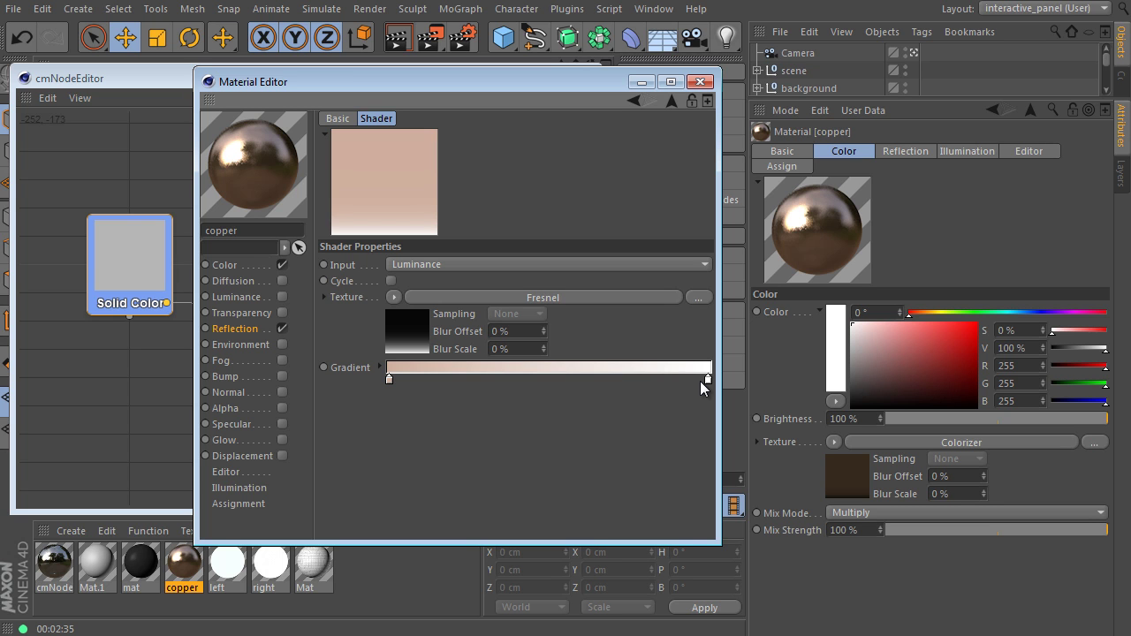
{"action": "left_click", "coordinate": [537, 296]}
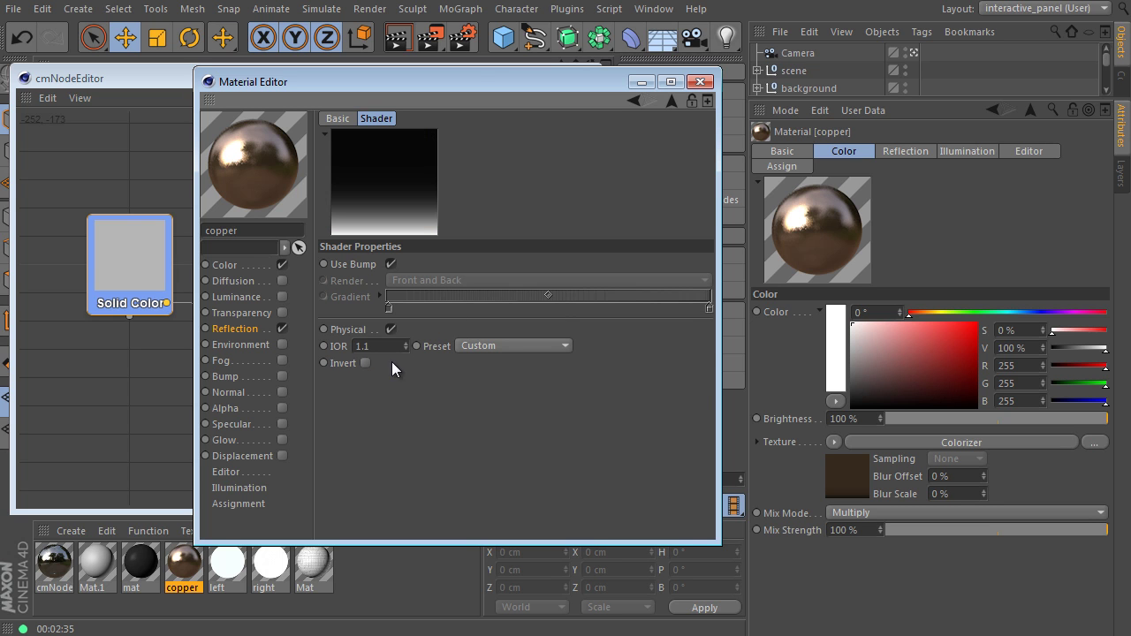
{"action": "left_click", "coordinate": [260, 266]}
{"action": "left_click", "coordinate": [448, 270]}
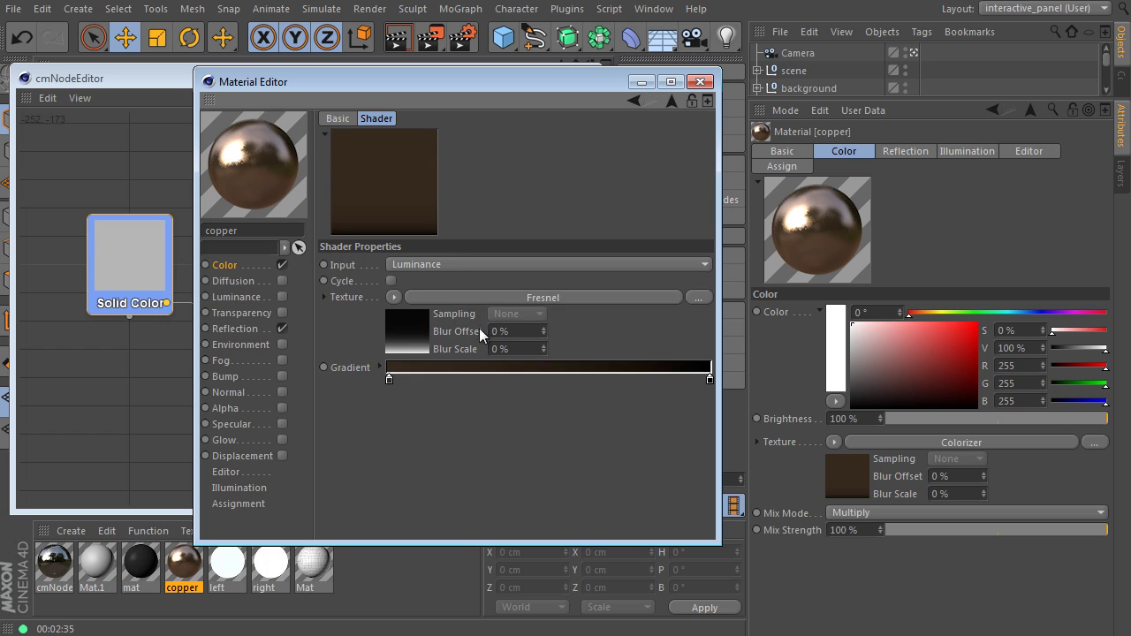
{"action": "left_click", "coordinate": [506, 297]}
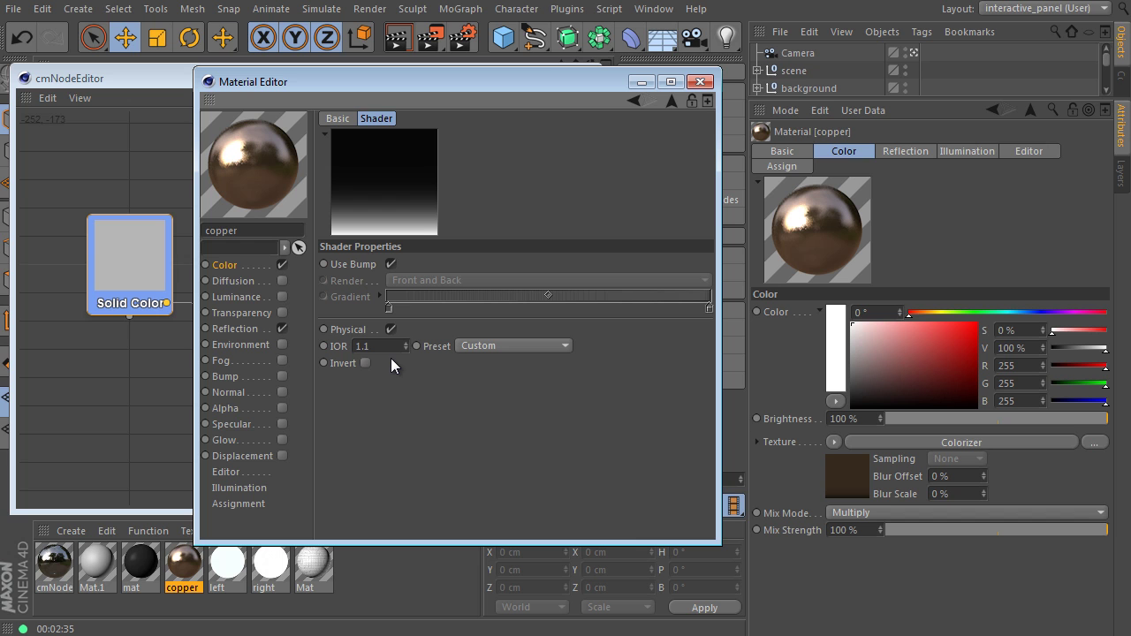
{"action": "left_click", "coordinate": [700, 82]}
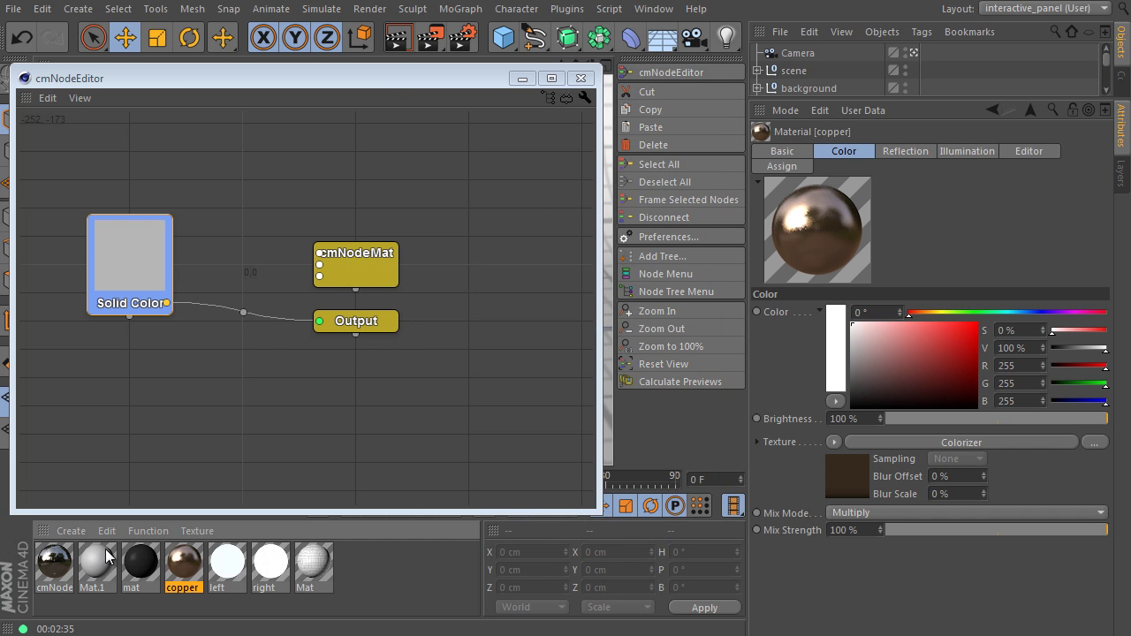
Delete the cmNodeMat material and clear the cmNodeMat, Output and Solid Color nodes from the tree
{"action": "left_click", "coordinate": [54, 573]}
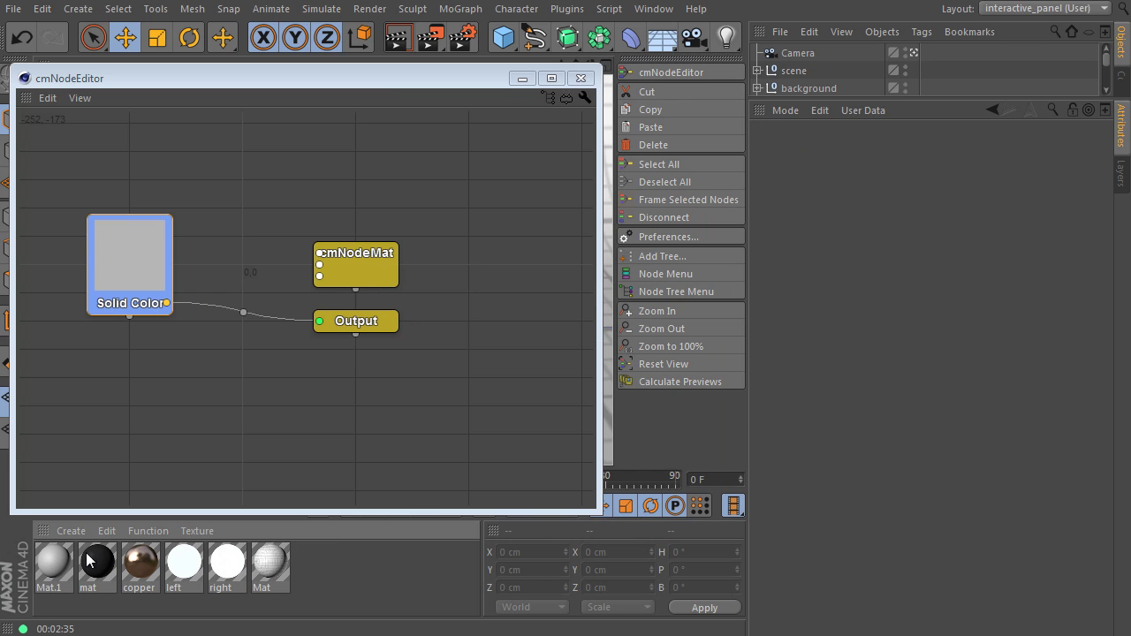
{"action": "left_click", "coordinate": [382, 253]}
{"action": "key", "text": "Delete"}
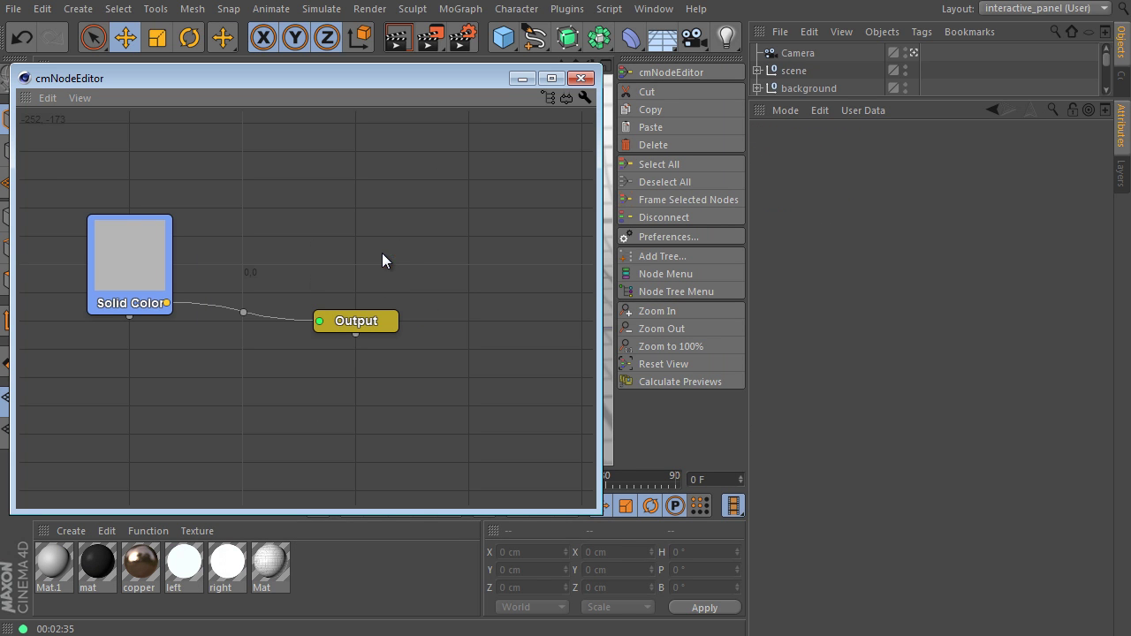
{"action": "left_click", "coordinate": [387, 325]}
{"action": "key", "text": "Delete"}
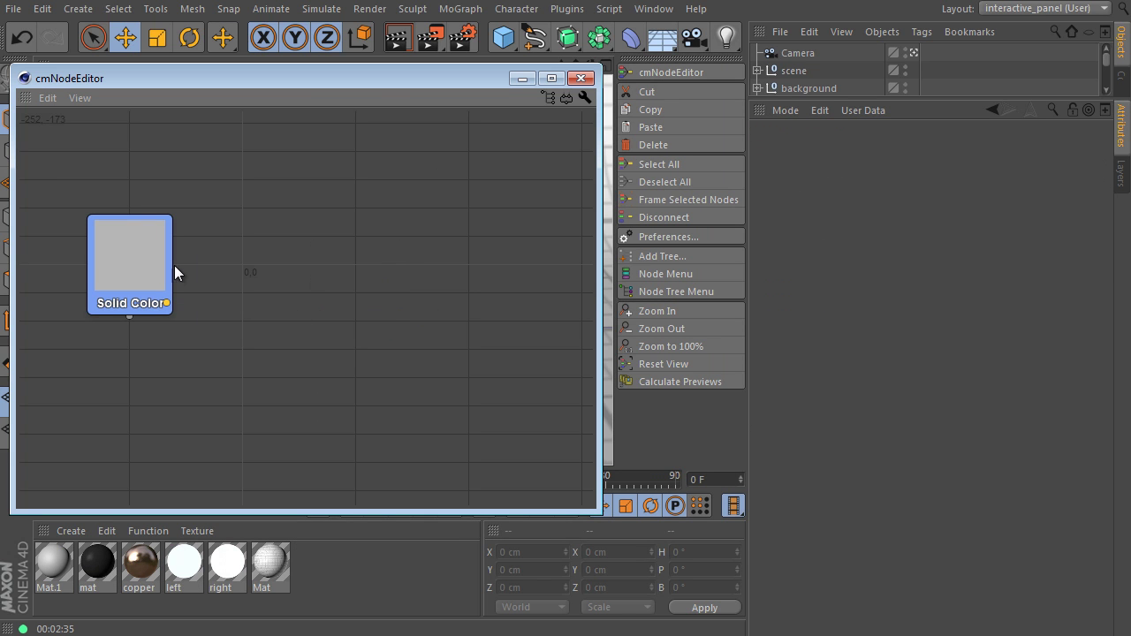
{"action": "left_click", "coordinate": [157, 259]}
{"action": "key", "text": "Delete"}
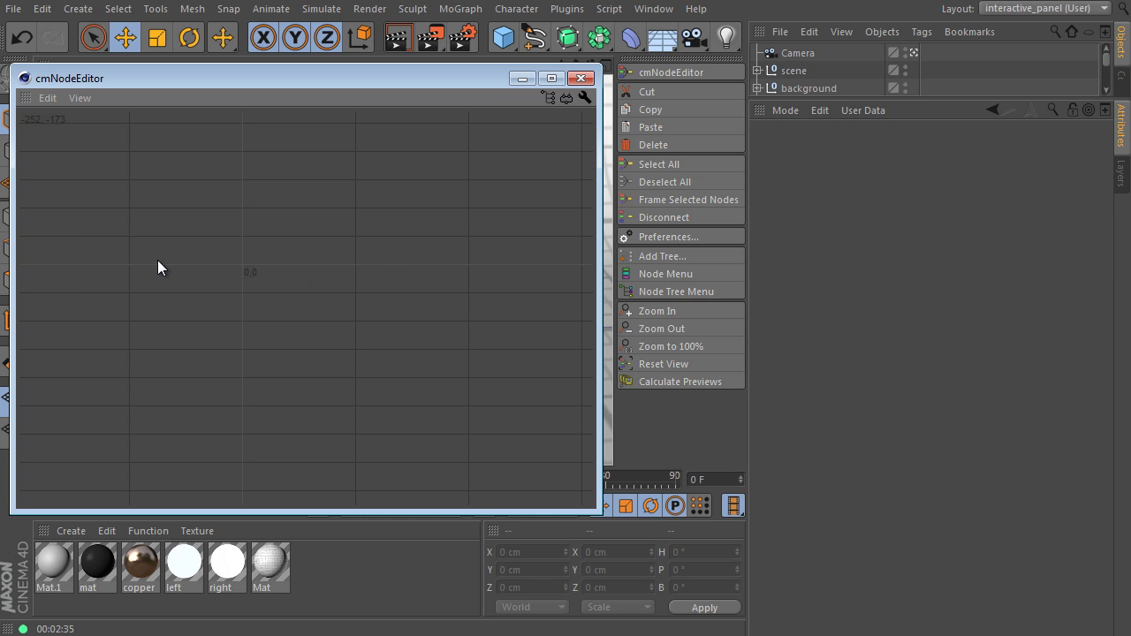
Add a new Material node to the empty tree and open its cmNodeMat material in the Material Editor
{"action": "right_click", "coordinate": [314, 170]}
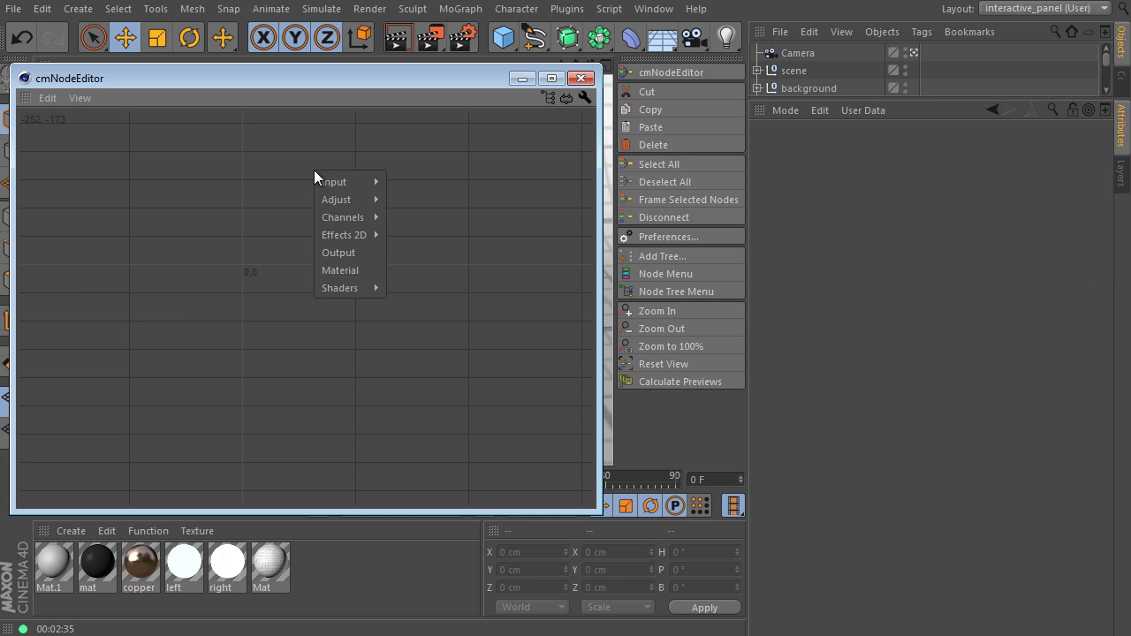
{"action": "left_click", "coordinate": [363, 271]}
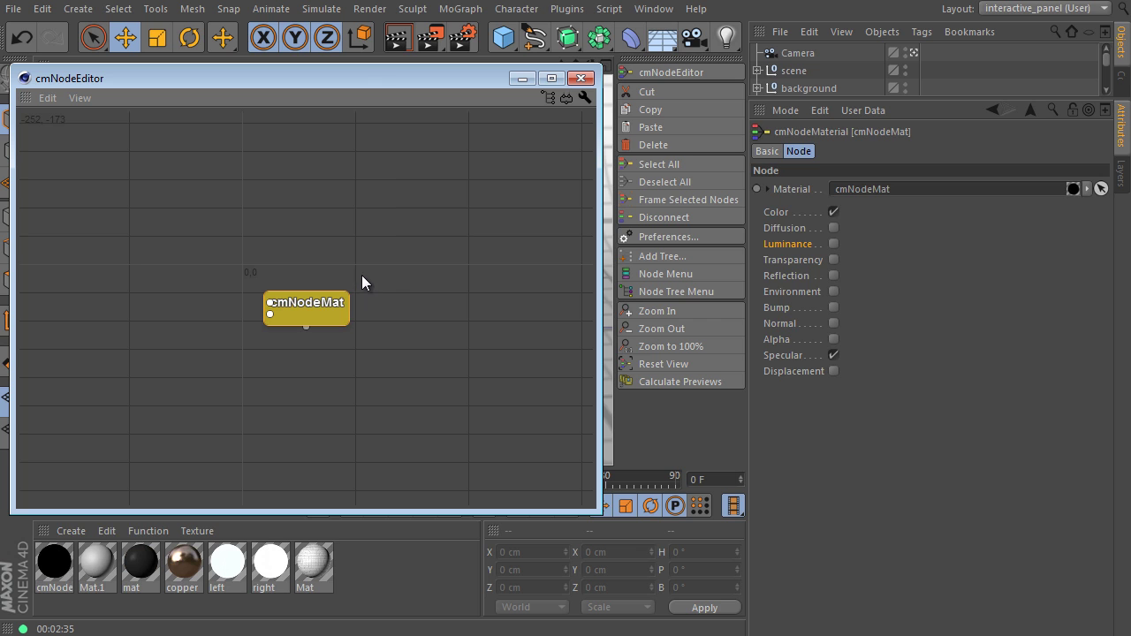
{"action": "left_click", "coordinate": [61, 566]}
{"action": "double_click", "coordinate": [61, 567]}
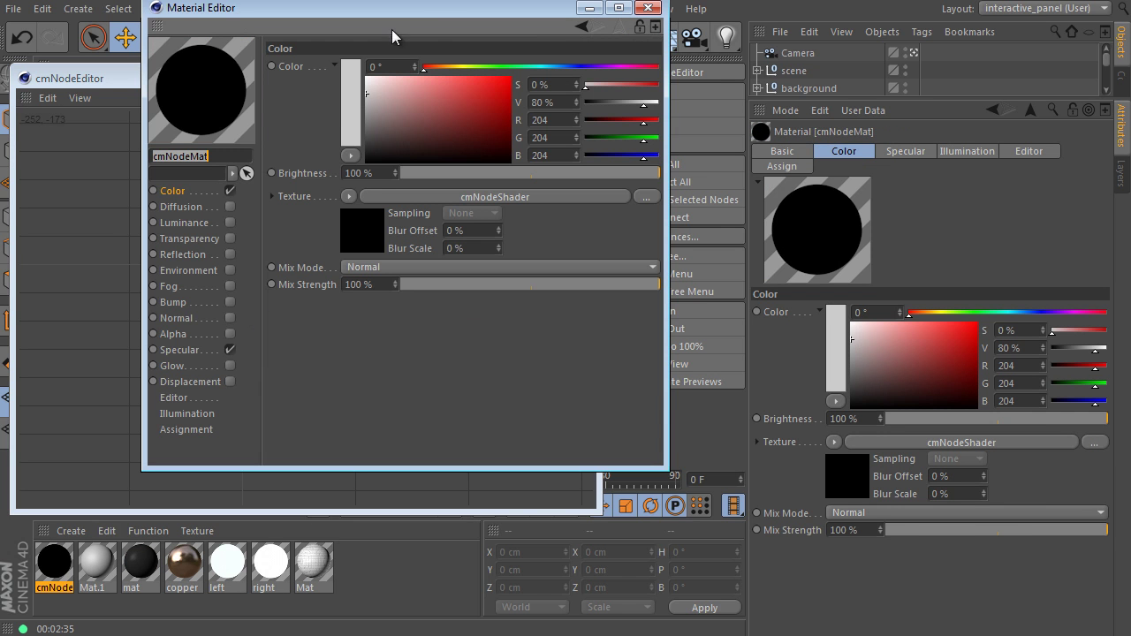
Rename the cmNodeMat material as copper and close the Material Editor
{"action": "left_click_drag", "start_coordinate": [434, 15], "coordinate": [470, 99]}
{"action": "type", "text": "copper"}
{"action": "key", "text": "Return"}
{"action": "left_click", "coordinate": [680, 97]}
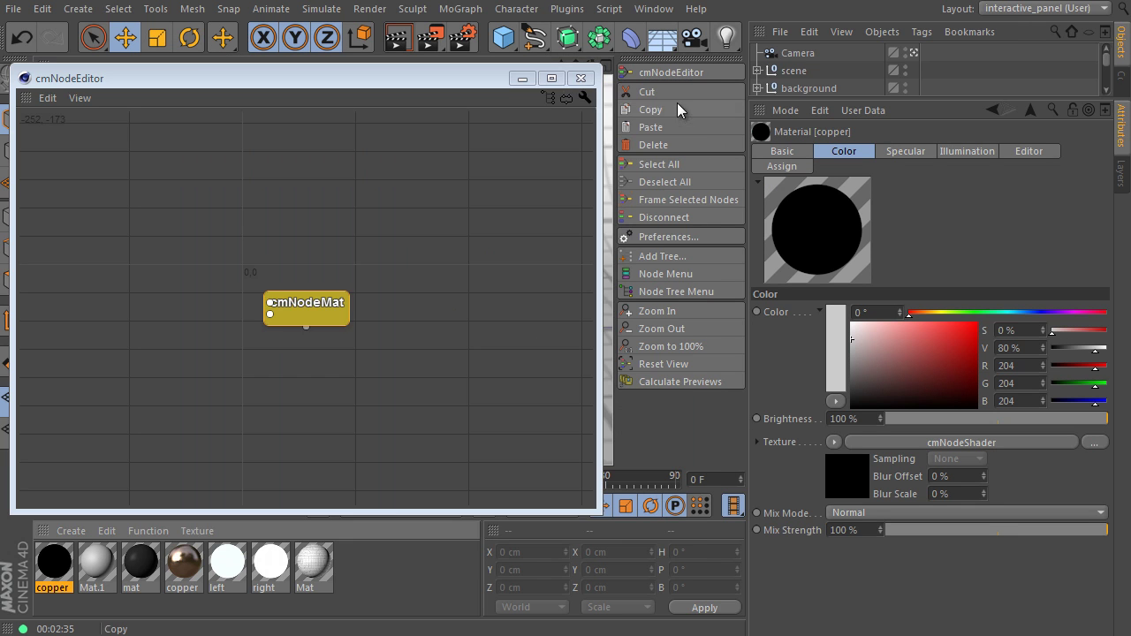
Move the cmNodeMat node to the right side of the tree and add an Sla Fresnel shader node on the left
{"action": "left_click_drag", "start_coordinate": [331, 311], "coordinate": [452, 266]}
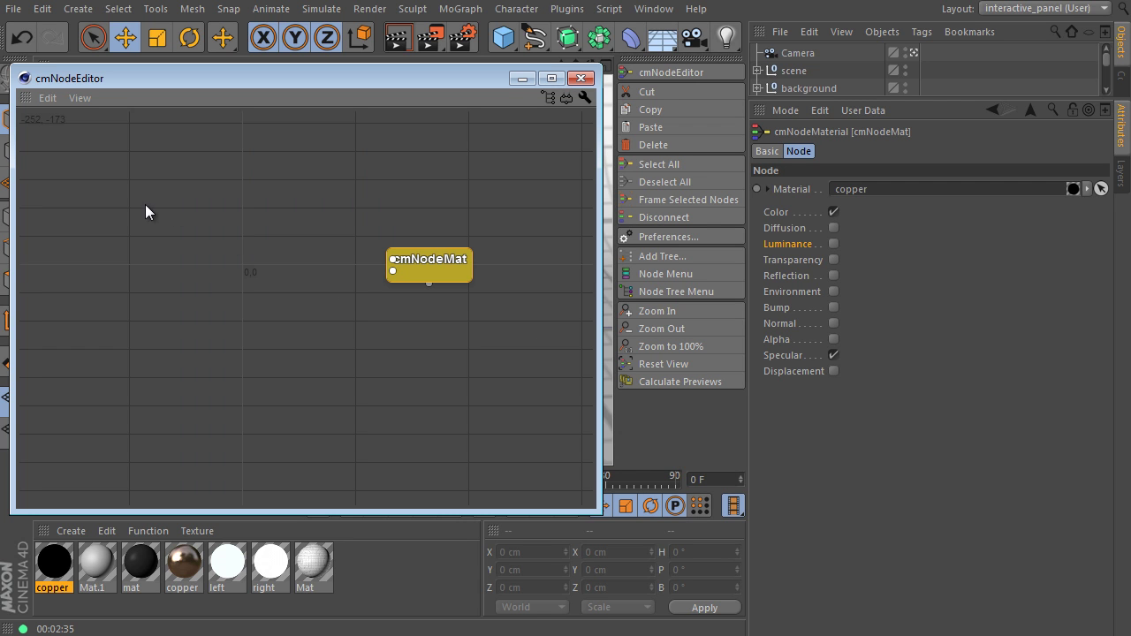
{"action": "right_click", "coordinate": [116, 119]}
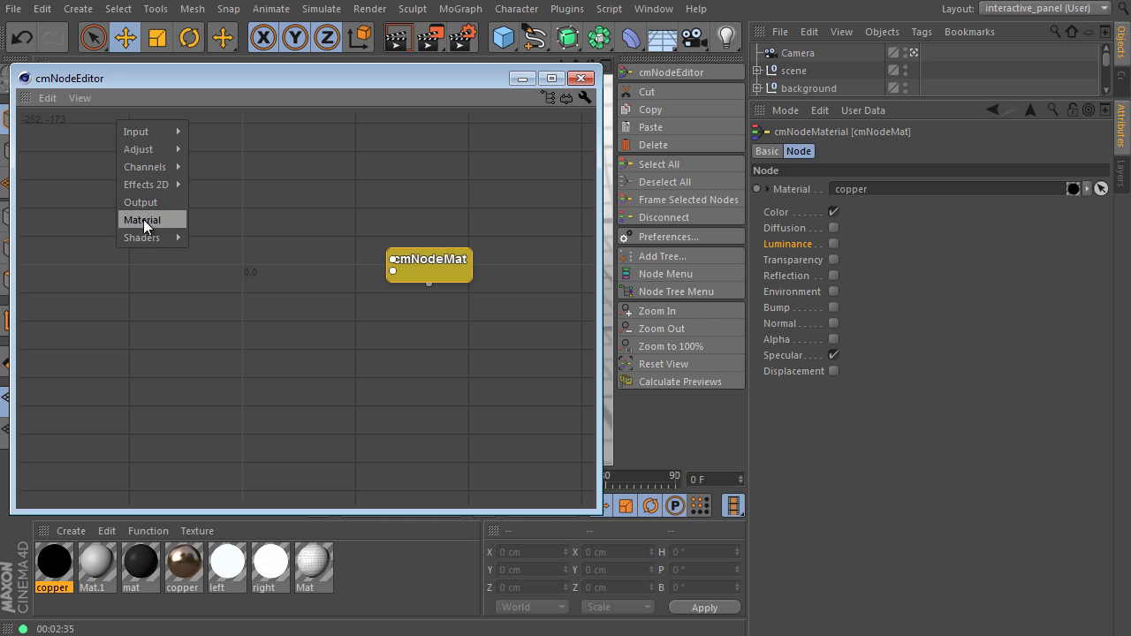
{"action": "mouse_move", "coordinate": [148, 238]}
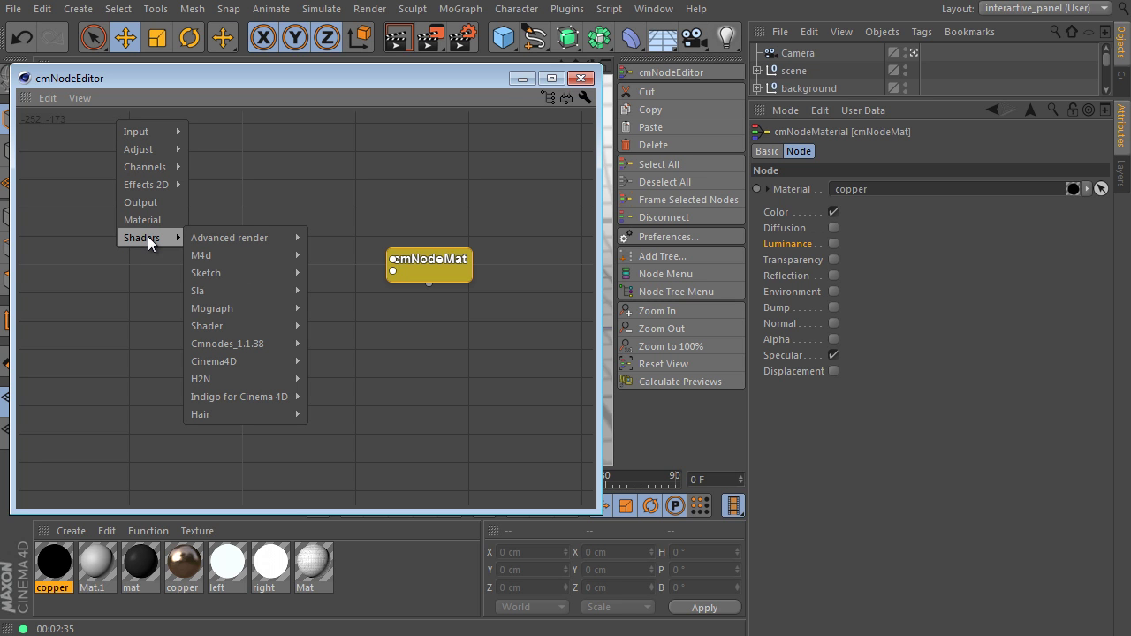
{"action": "mouse_move", "coordinate": [254, 290]}
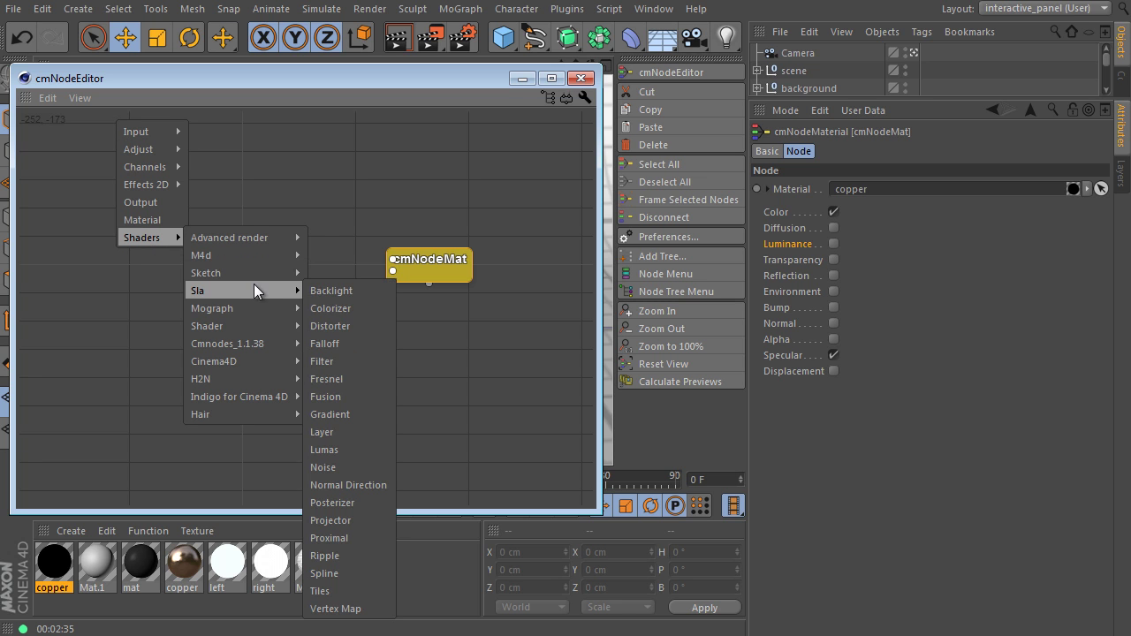
{"action": "left_click", "coordinate": [356, 380]}
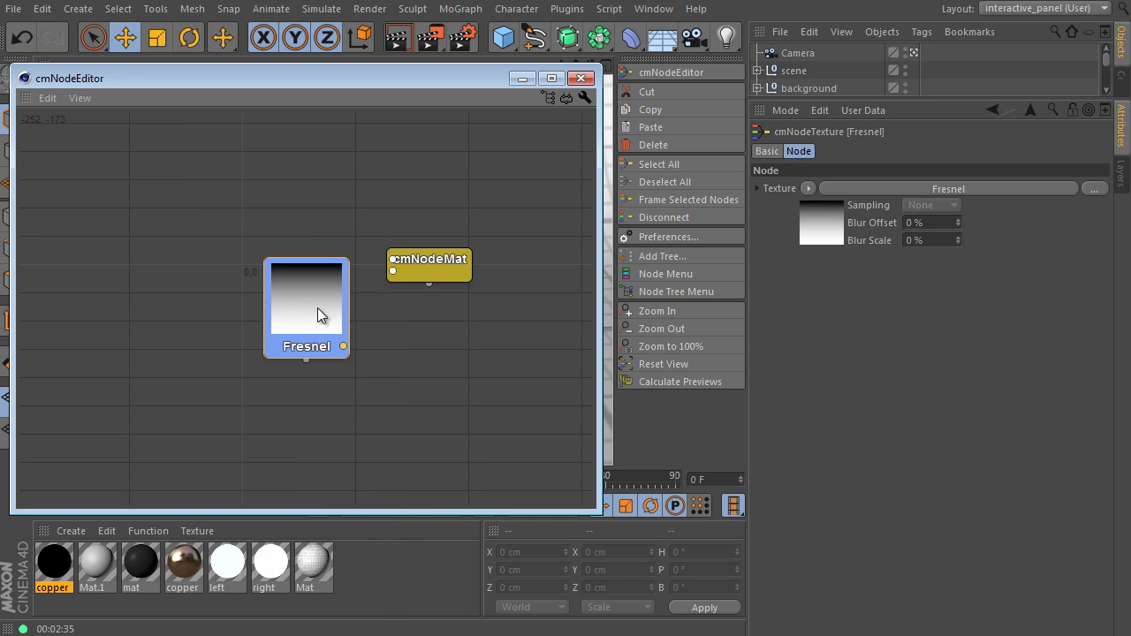
{"action": "left_click_drag", "start_coordinate": [180, 230], "coordinate": [146, 232]}
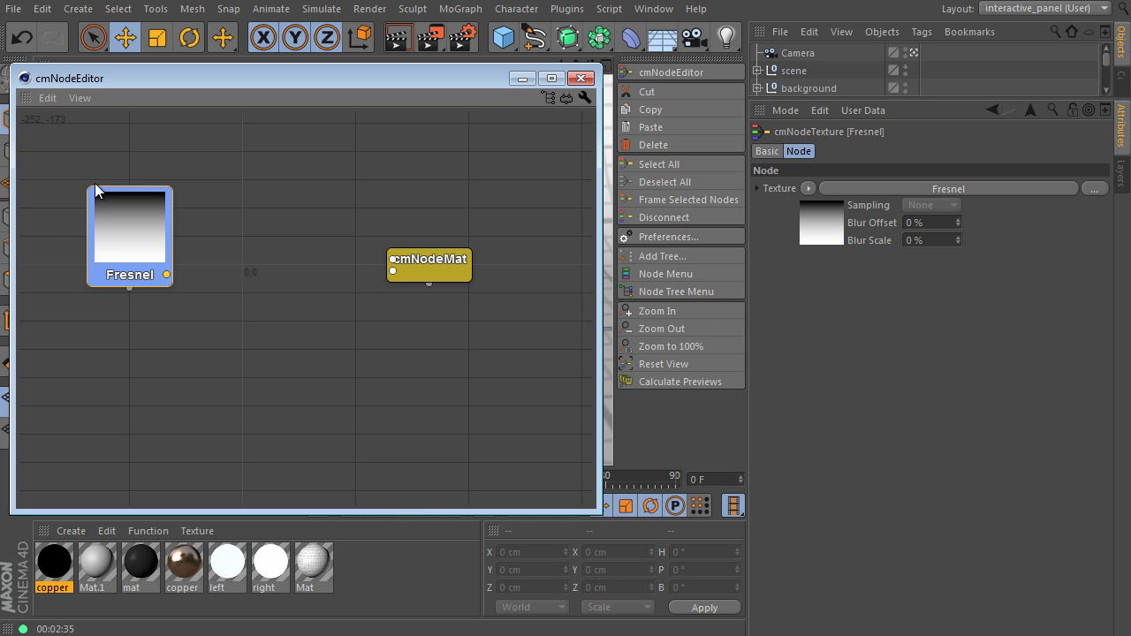
Make the Fresnel shader physical with an IOR of 1.1 and shift its node up toward the tree's upper-left corner
{"action": "left_click", "coordinate": [921, 189]}
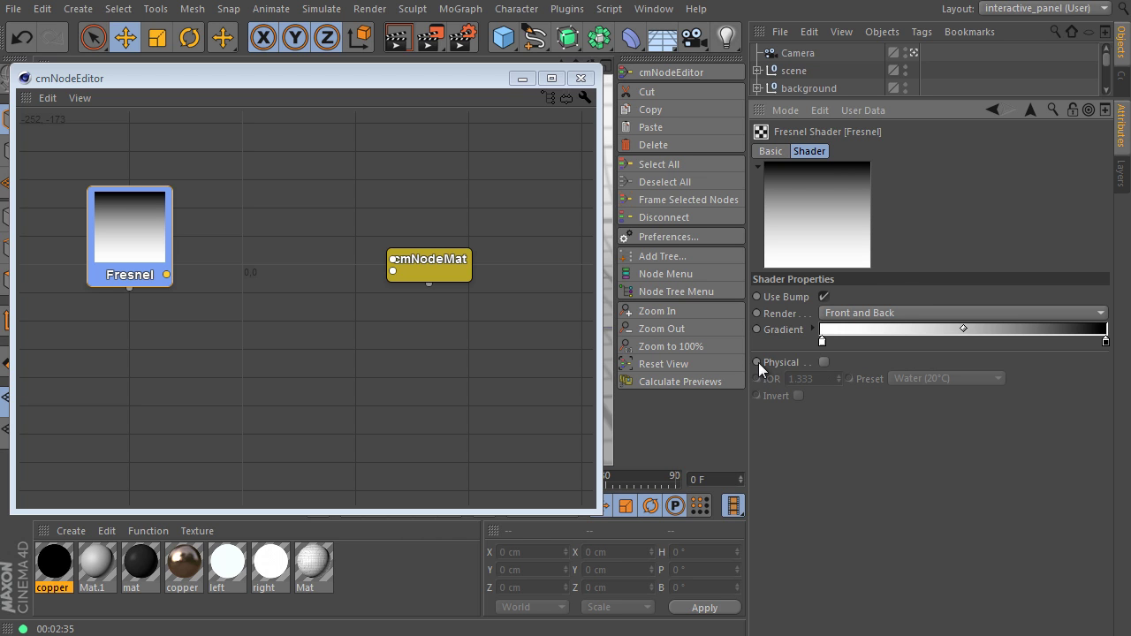
{"action": "left_click", "coordinate": [824, 362]}
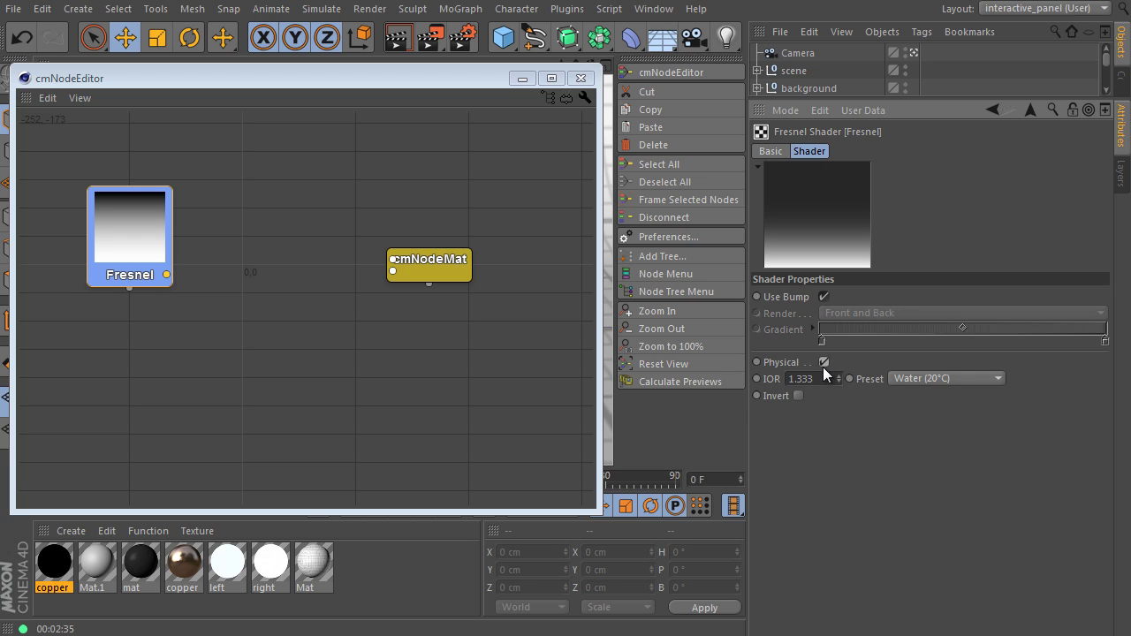
{"action": "double_click", "coordinate": [805, 378]}
{"action": "type", "text": "1,1"}
{"action": "key", "text": "Return"}
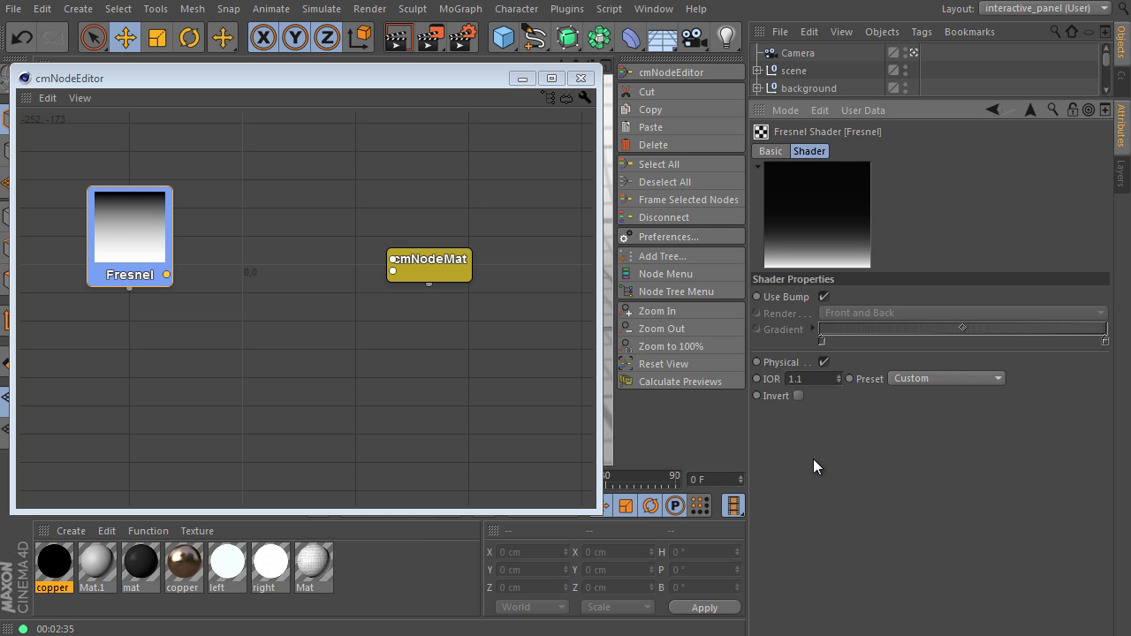
{"action": "left_click_drag", "start_coordinate": [151, 218], "coordinate": [119, 176]}
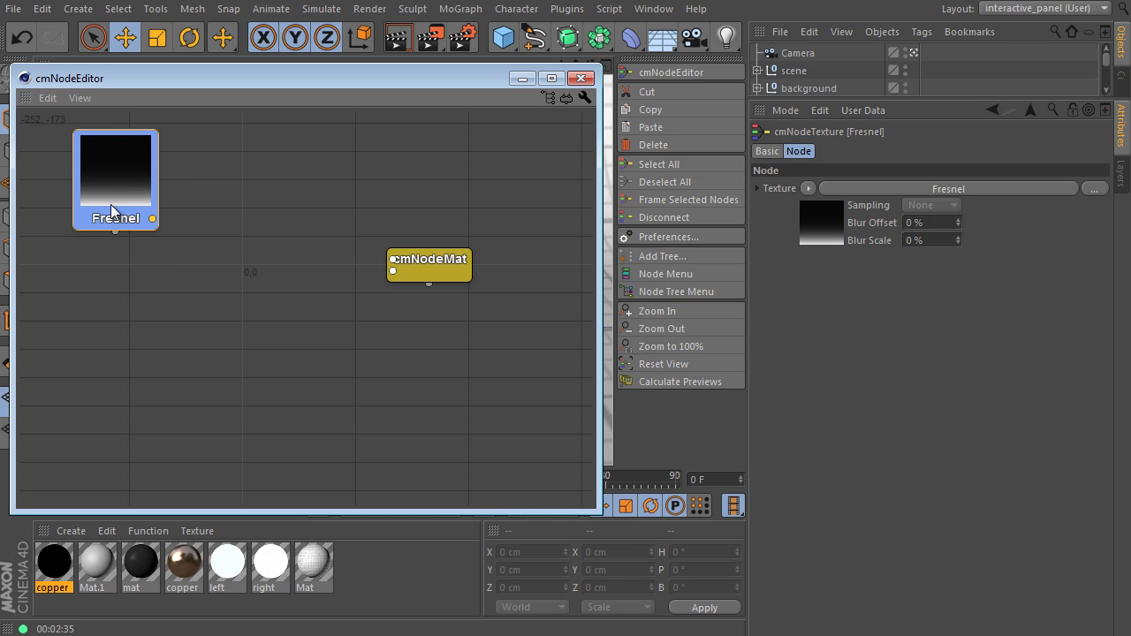
{"action": "right_click", "coordinate": [215, 123]}
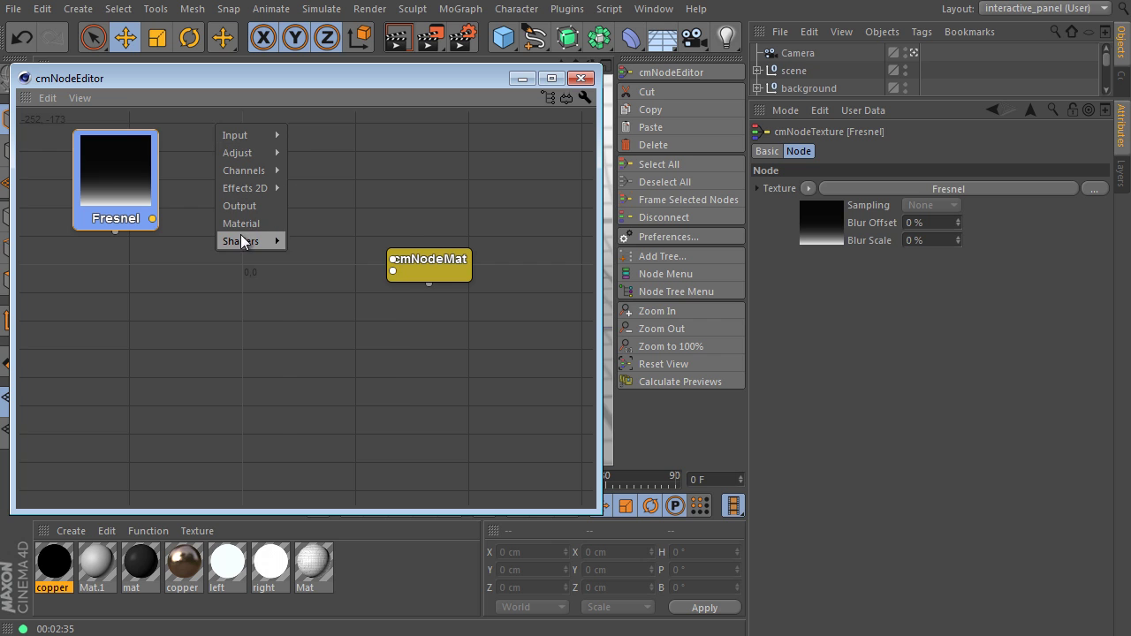
{"action": "mouse_move", "coordinate": [240, 237]}
{"action": "mouse_move", "coordinate": [328, 294]}
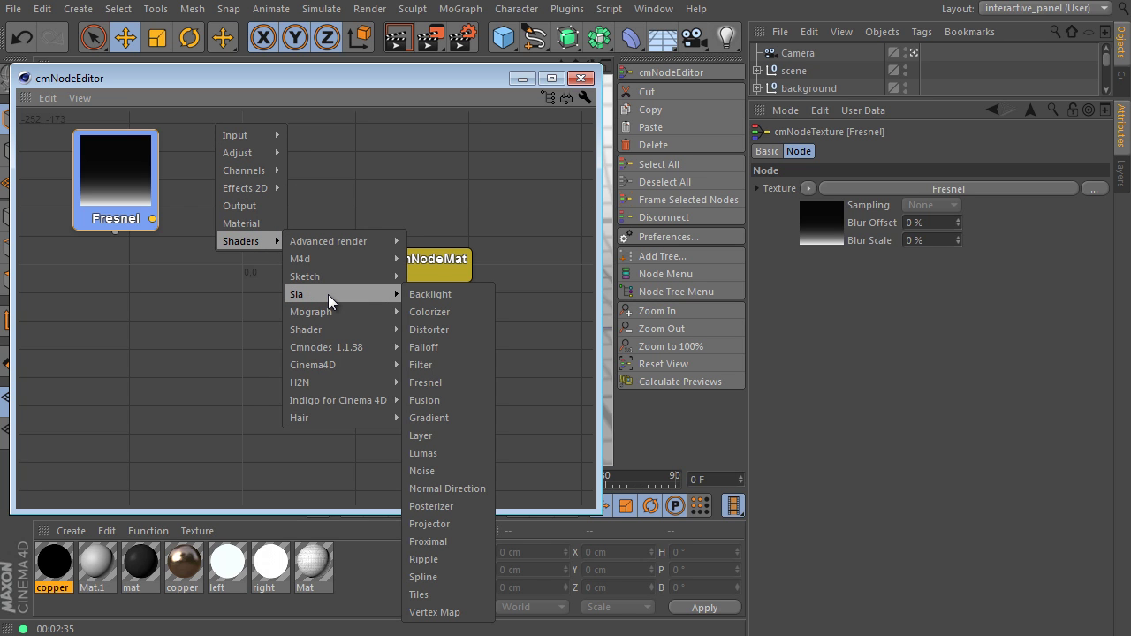
{"action": "left_click", "coordinate": [463, 311]}
{"action": "left_click_drag", "start_coordinate": [313, 299], "coordinate": [294, 213]}
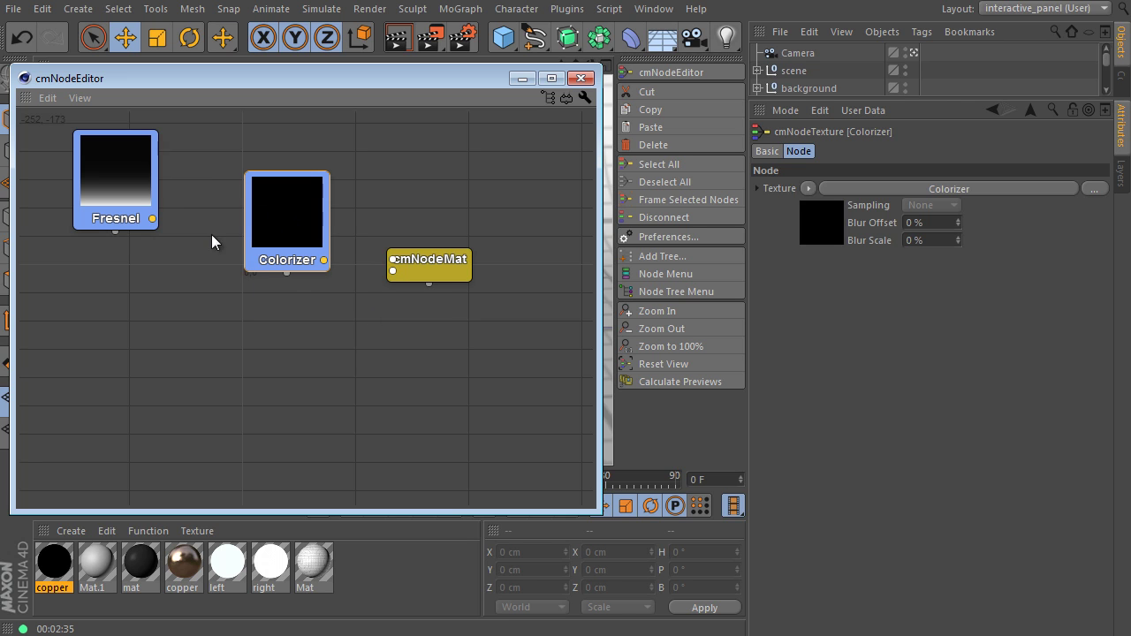
{"action": "left_click", "coordinate": [288, 208]}
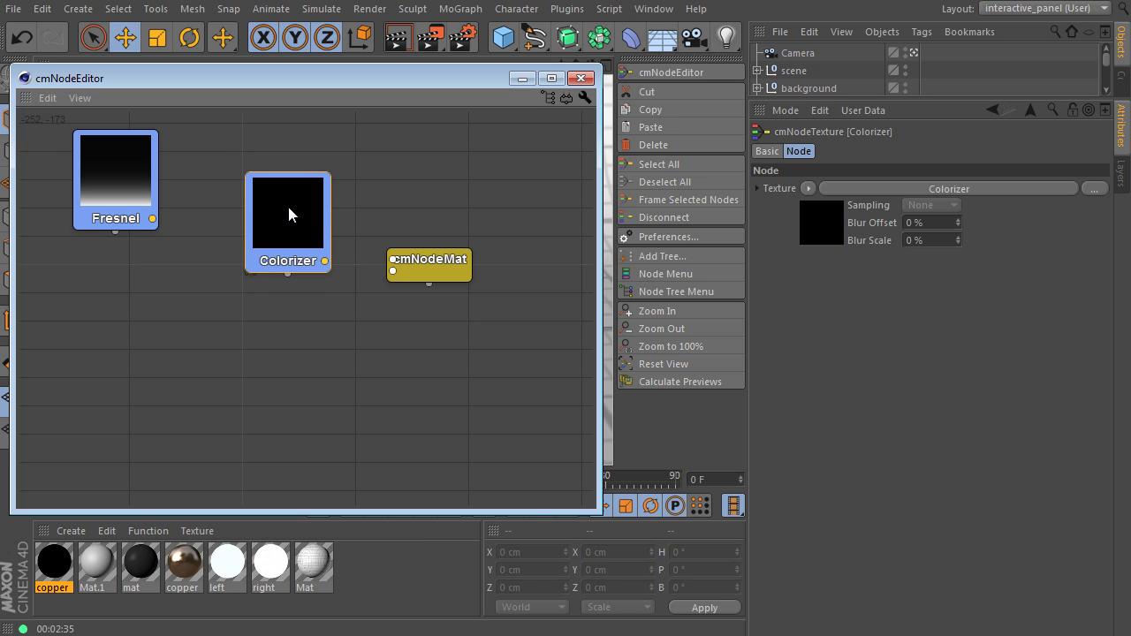
{"action": "key", "text": "Delete"}
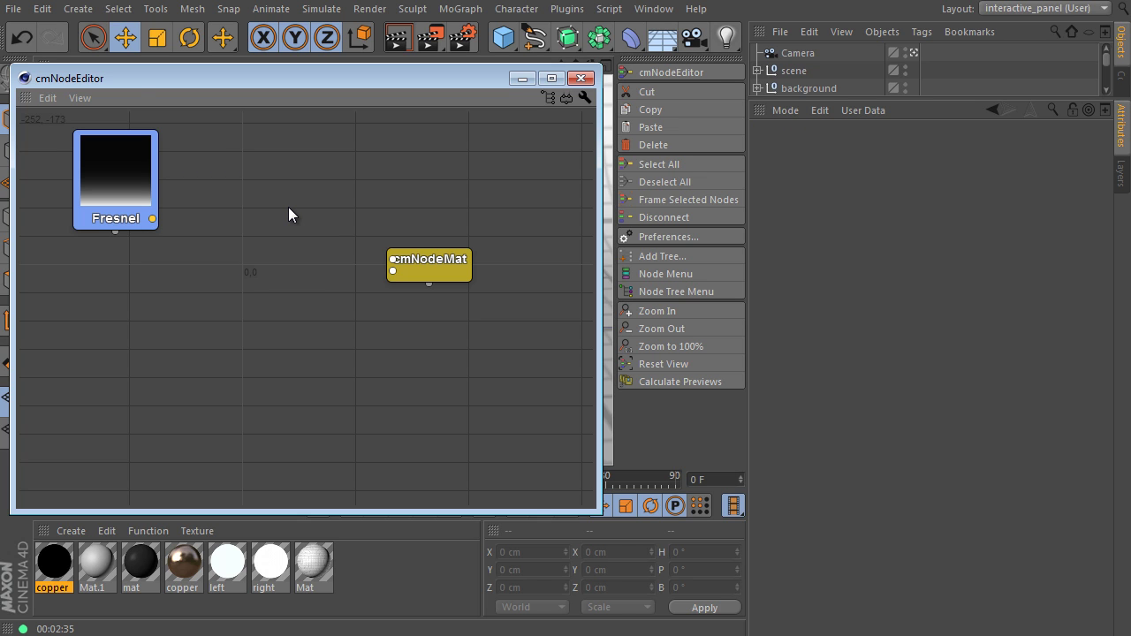
Add a Colorize adjustment node between the Fresnel and cmNodeMat nodes and wire it from Fresnel into the material's color input
{"action": "right_click", "coordinate": [243, 136]}
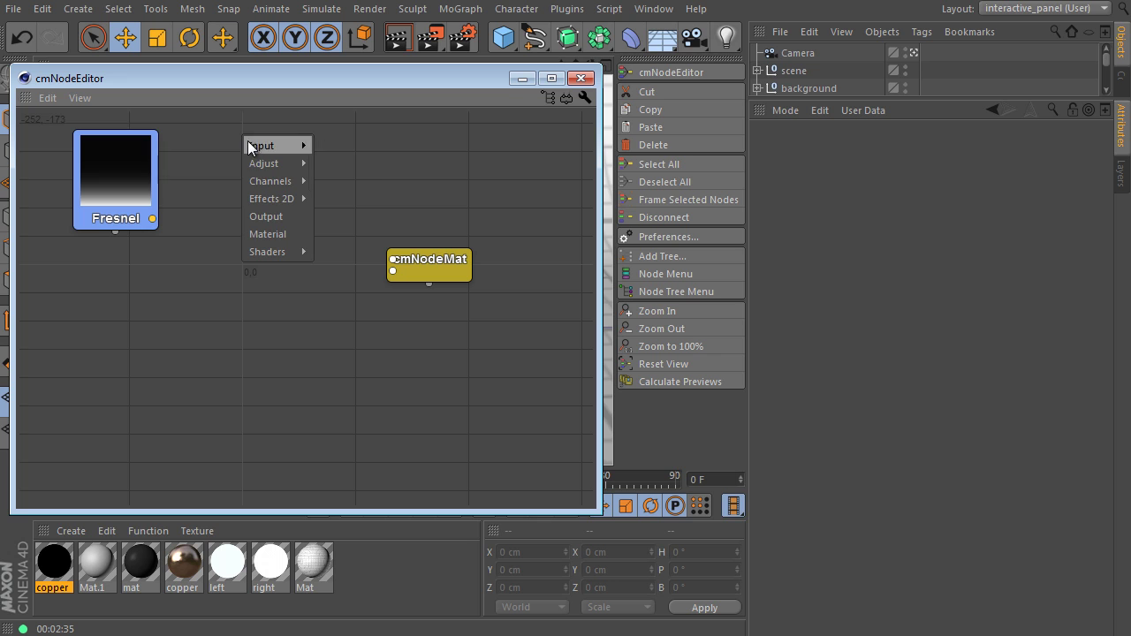
{"action": "mouse_move", "coordinate": [266, 162]}
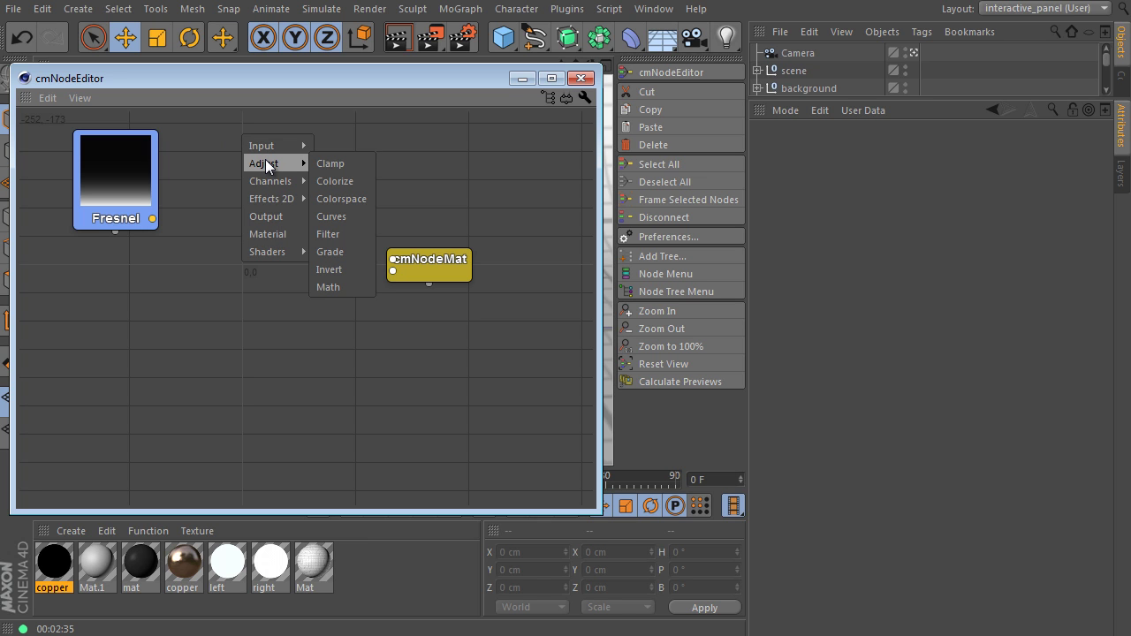
{"action": "left_click", "coordinate": [356, 181]}
{"action": "left_click_drag", "start_coordinate": [306, 305], "coordinate": [257, 222]}
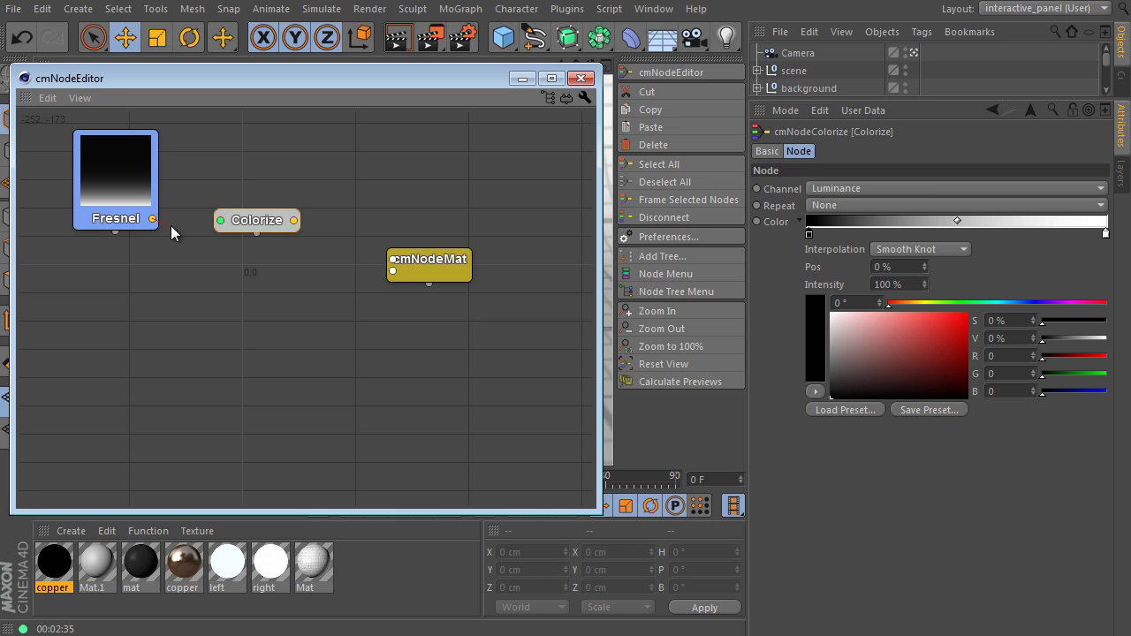
{"action": "left_click_drag", "start_coordinate": [216, 223], "coordinate": [219, 221]}
{"action": "left_click_drag", "start_coordinate": [293, 221], "coordinate": [391, 260]}
Collapse the Fresnel node's preview, move that node down slightly and expand the Colorize node's preview
{"action": "left_click", "coordinate": [115, 232]}
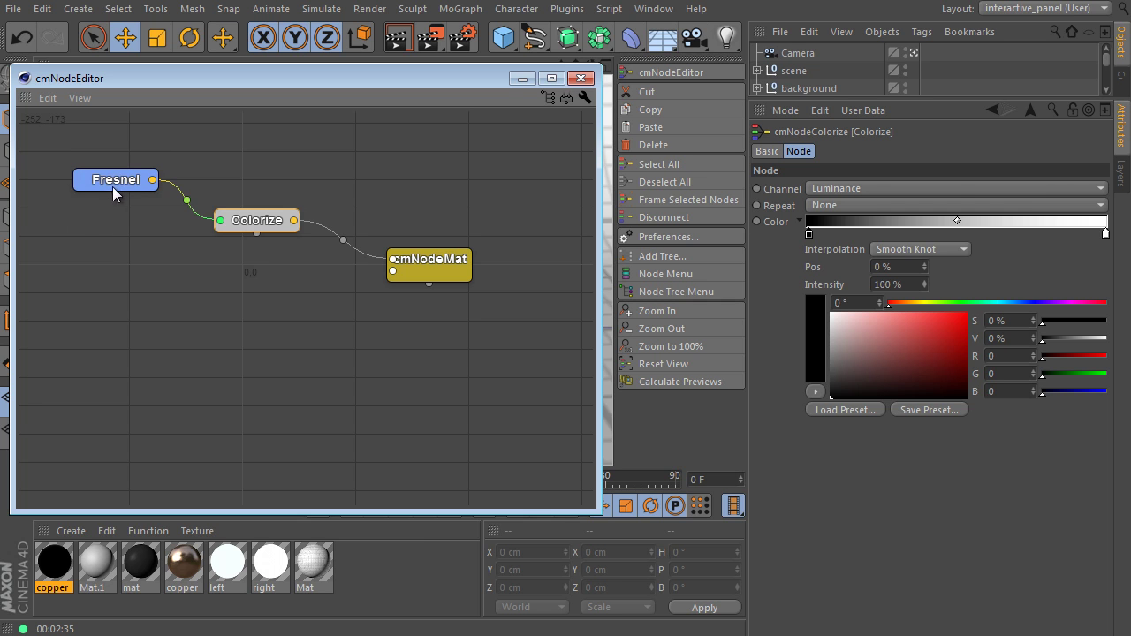
{"action": "left_click_drag", "start_coordinate": [117, 181], "coordinate": [101, 209]}
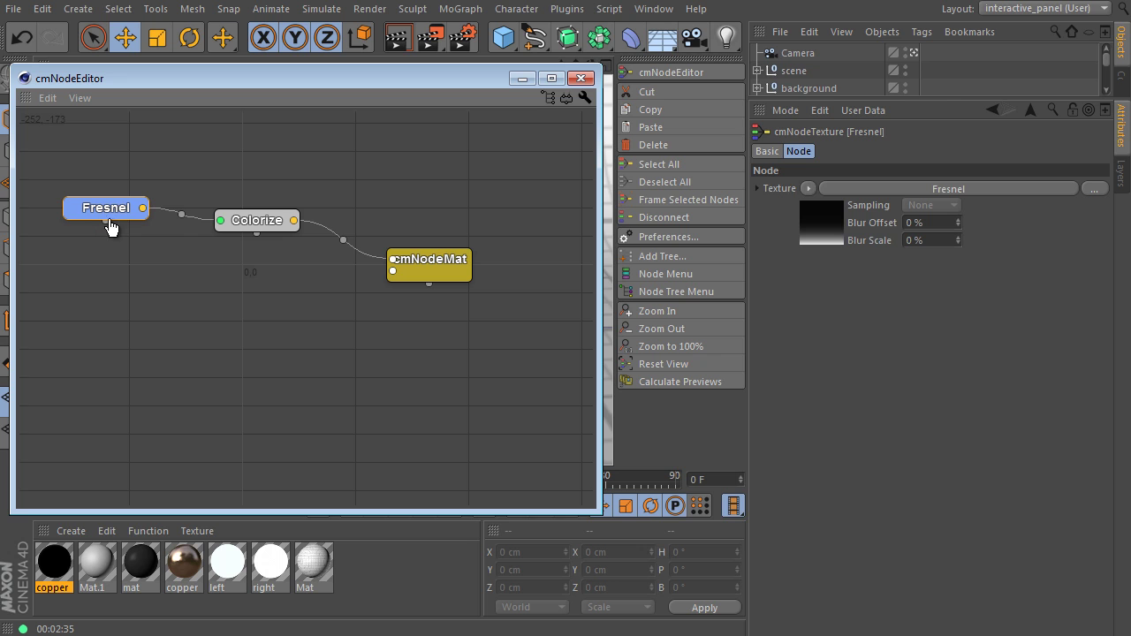
{"action": "left_click", "coordinate": [256, 234]}
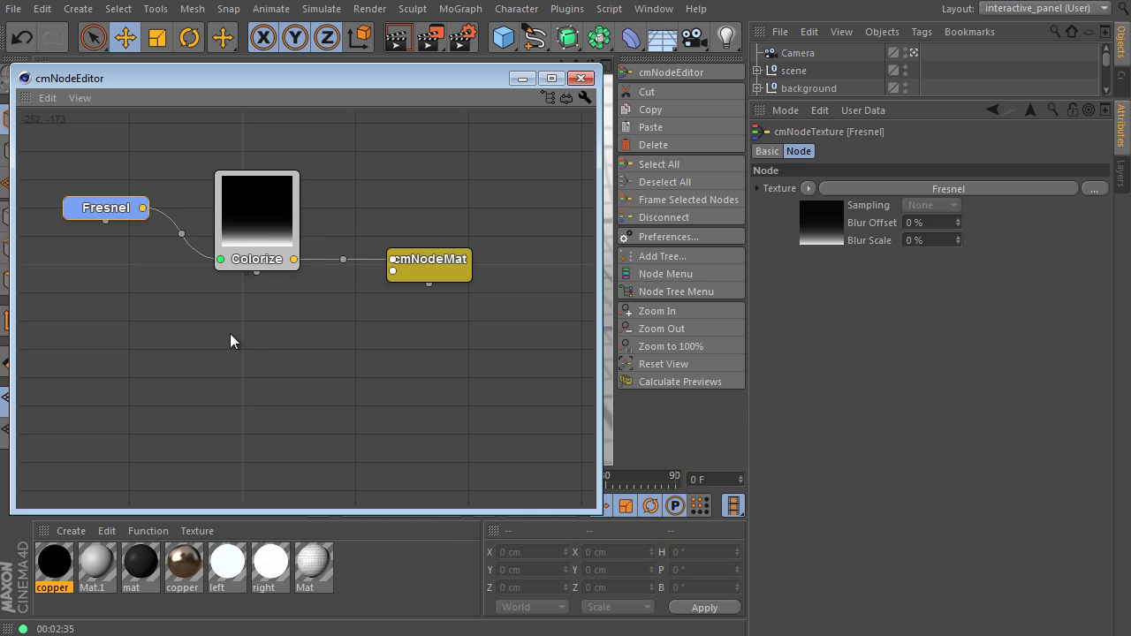
Set the Colorize gradient's knot interpolation to Linear and flip the gradient so it runs from white to black
{"action": "left_click", "coordinate": [267, 235]}
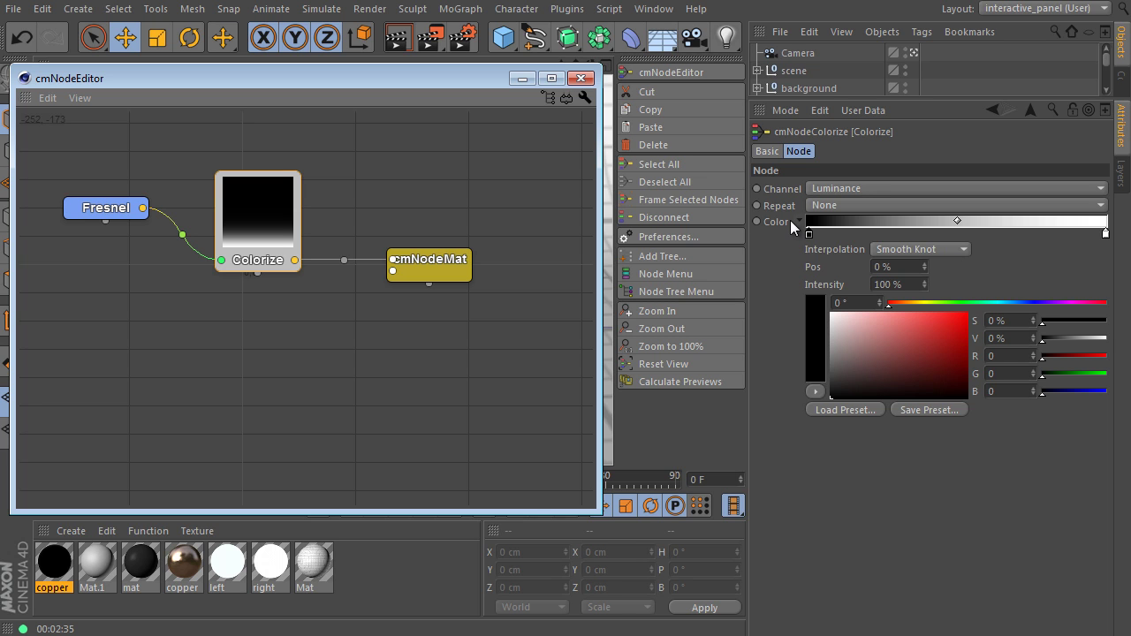
{"action": "left_click", "coordinate": [948, 251]}
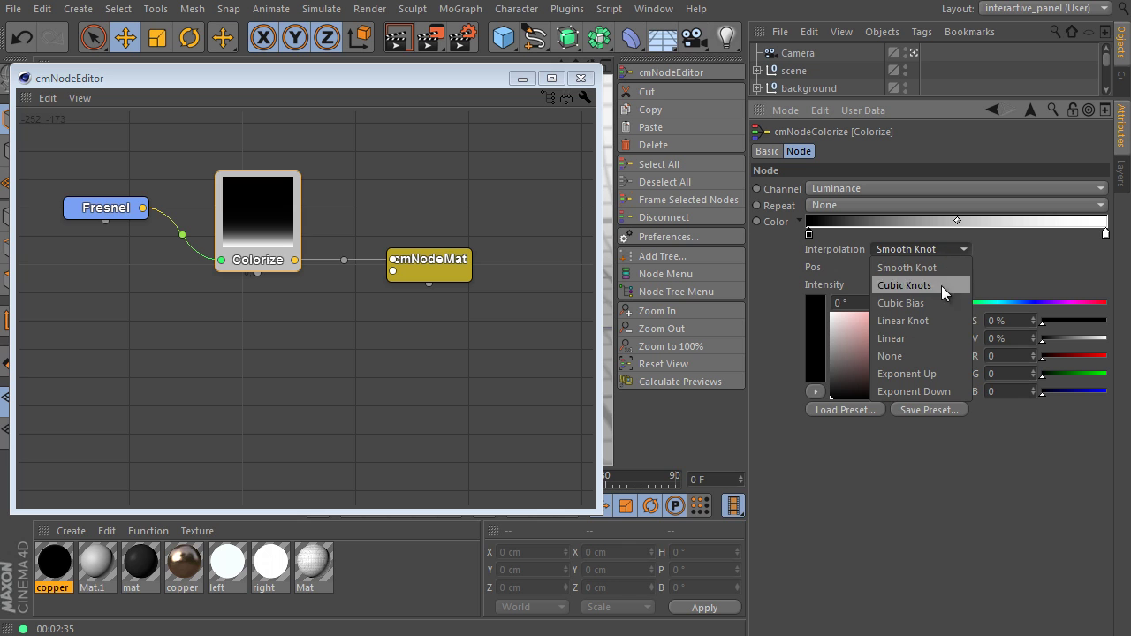
{"action": "left_click", "coordinate": [936, 342]}
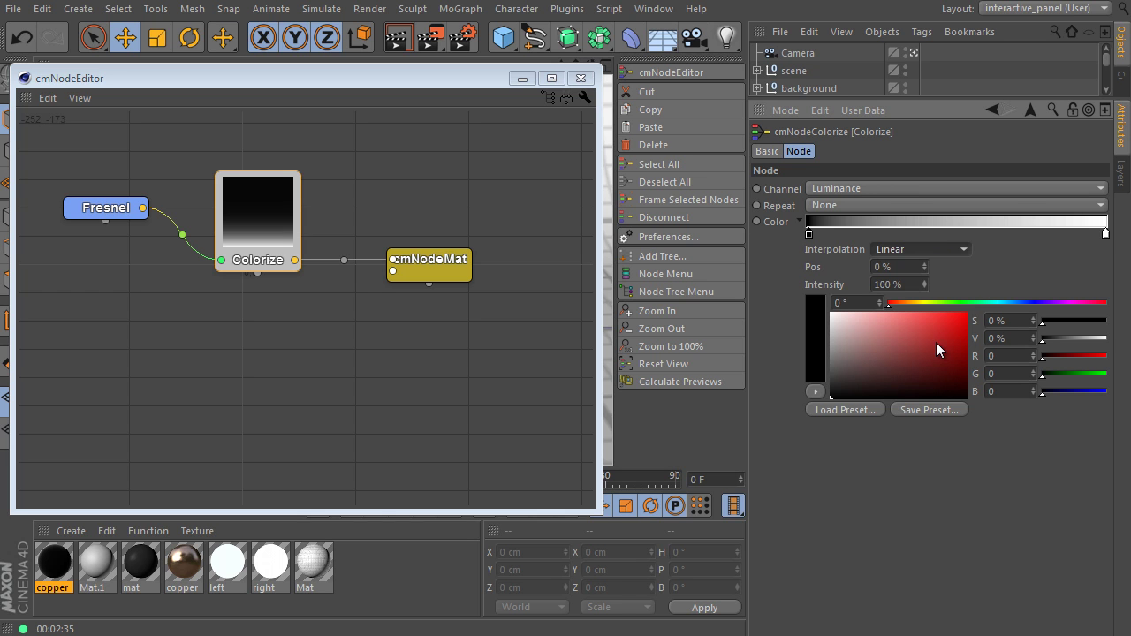
{"action": "right_click", "coordinate": [884, 221]}
{"action": "left_click", "coordinate": [895, 229]}
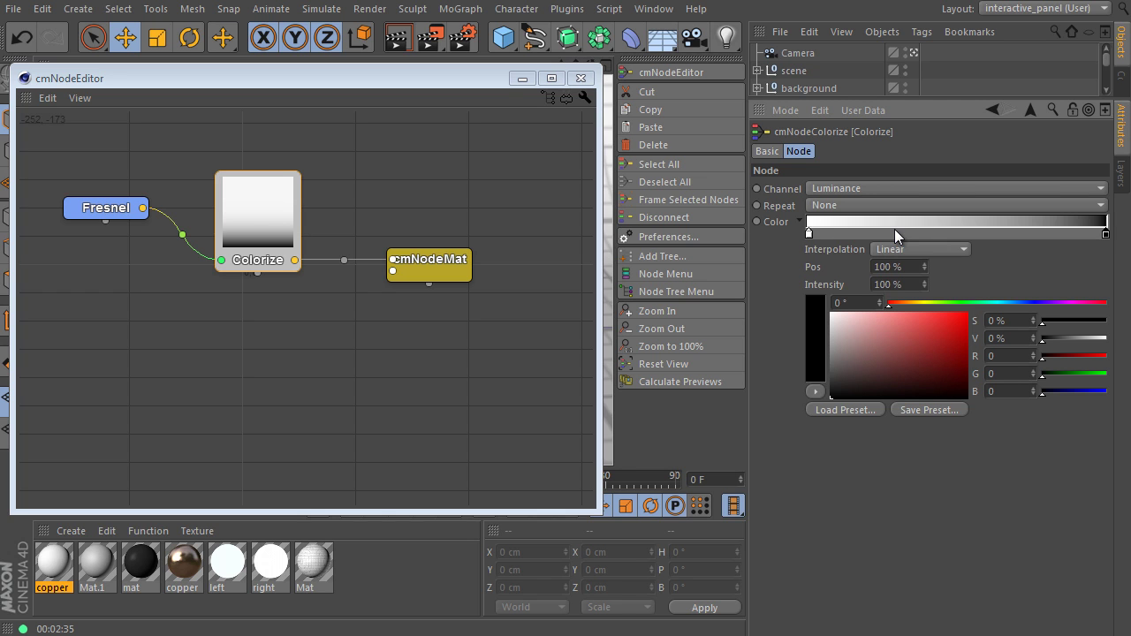
Color the gradient's first knot dark brown with hue 30°, saturation about 27.6% and value about 26.5%
{"action": "left_click", "coordinate": [809, 233]}
{"action": "left_click_drag", "start_coordinate": [891, 303], "coordinate": [906, 303]}
{"action": "left_click_drag", "start_coordinate": [851, 332], "coordinate": [868, 376]}
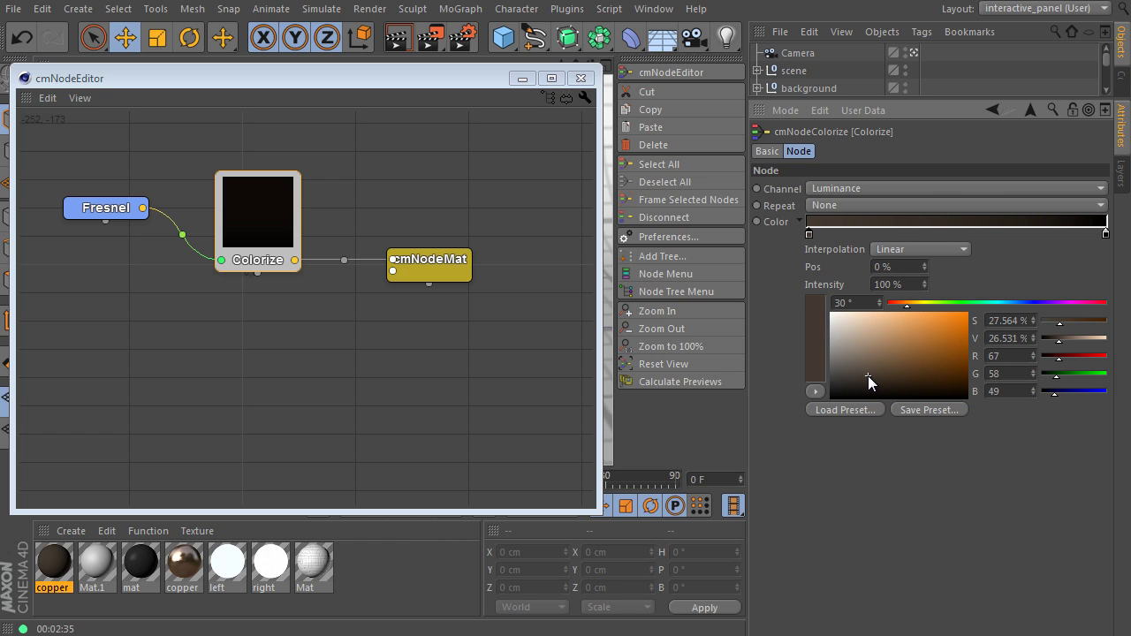
Move the Colorize node up, add a second Colorize node below it and feed it from the Fresnel output
{"action": "left_click_drag", "start_coordinate": [277, 185], "coordinate": [285, 171]}
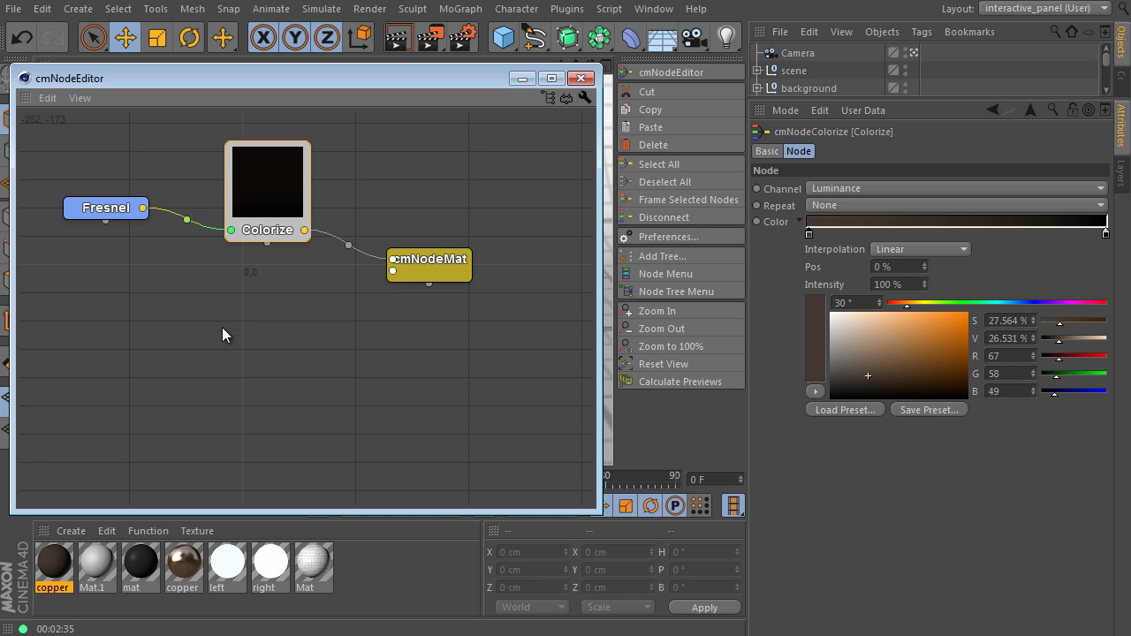
{"action": "right_click", "coordinate": [233, 303]}
{"action": "mouse_move", "coordinate": [266, 338]}
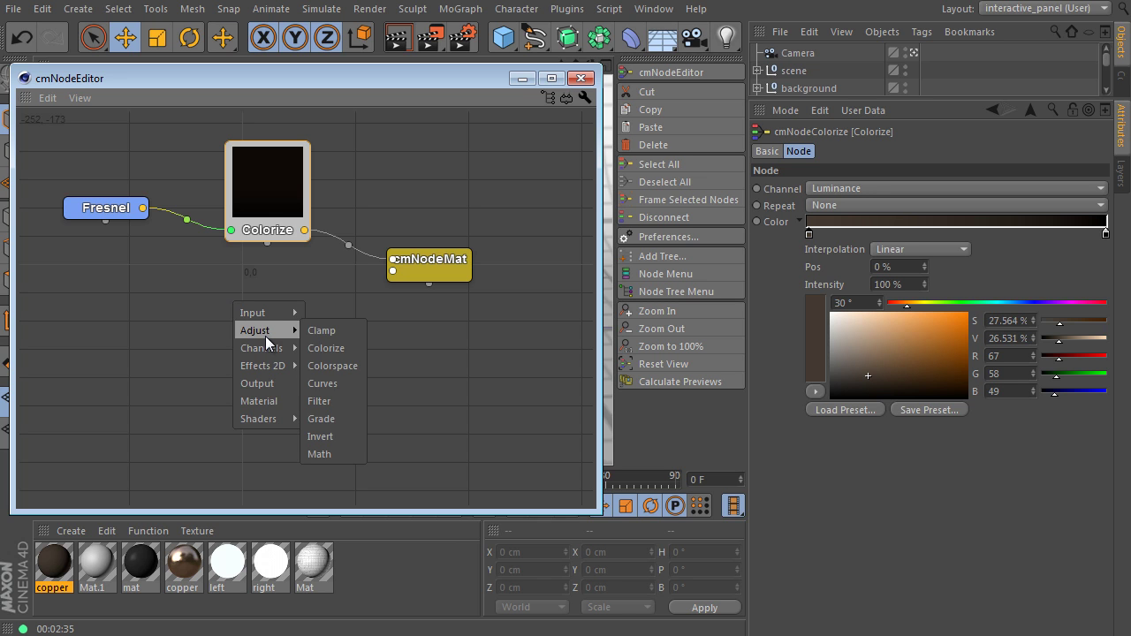
{"action": "left_click", "coordinate": [352, 351]}
{"action": "left_click_drag", "start_coordinate": [302, 305], "coordinate": [143, 210]}
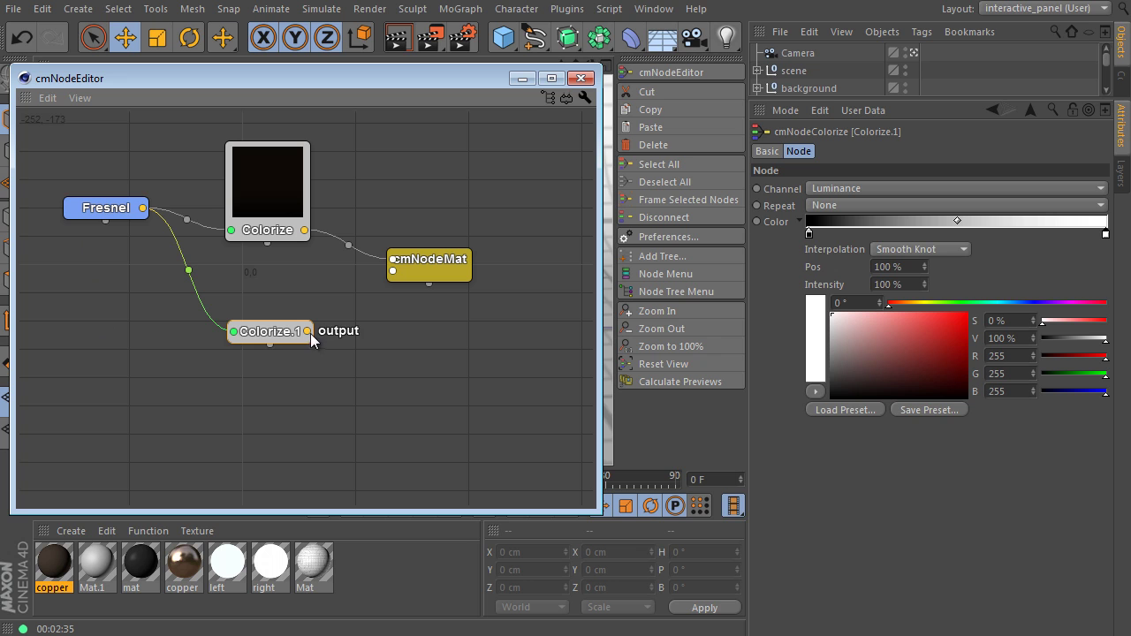
{"action": "left_click_drag", "start_coordinate": [282, 334], "coordinate": [266, 328]}
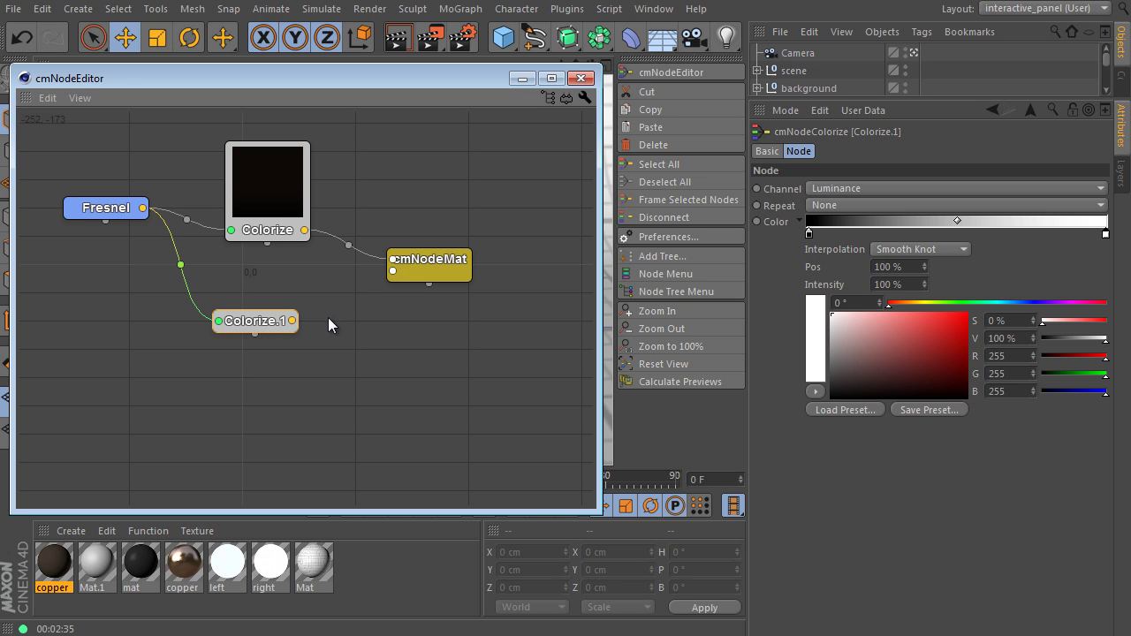
{"action": "left_click_drag", "start_coordinate": [295, 321], "coordinate": [374, 285]}
Disable the new copper material's Specular channel and enable its Reflection channel
{"action": "double_click", "coordinate": [55, 565]}
{"action": "left_click", "coordinate": [179, 350]}
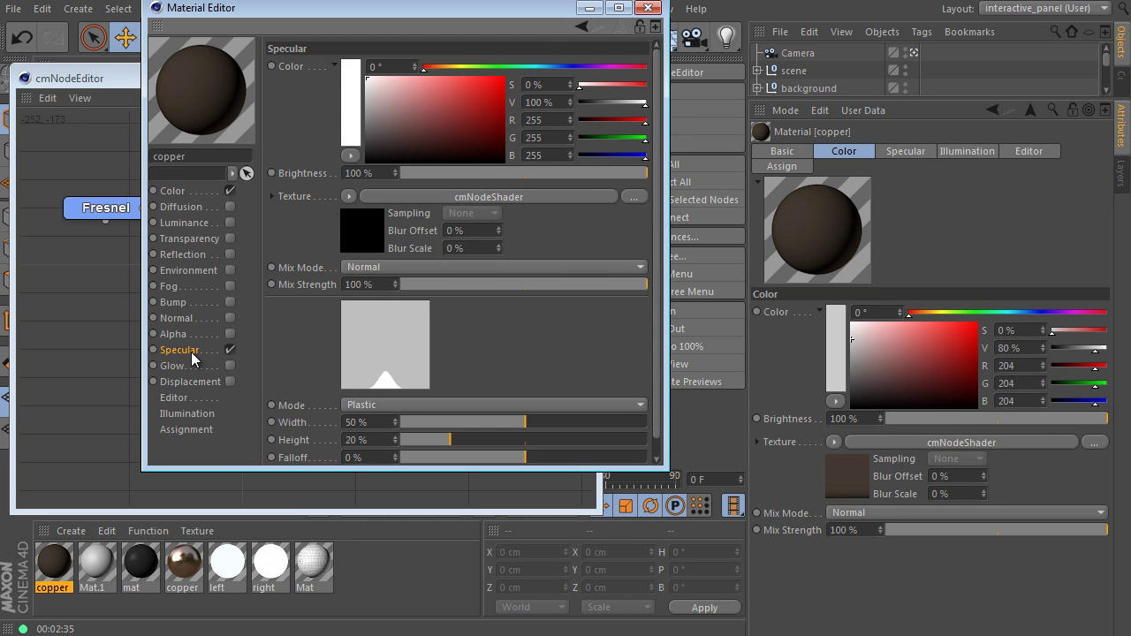
{"action": "left_click", "coordinate": [228, 350]}
{"action": "left_click", "coordinate": [209, 255]}
{"action": "left_click", "coordinate": [229, 256]}
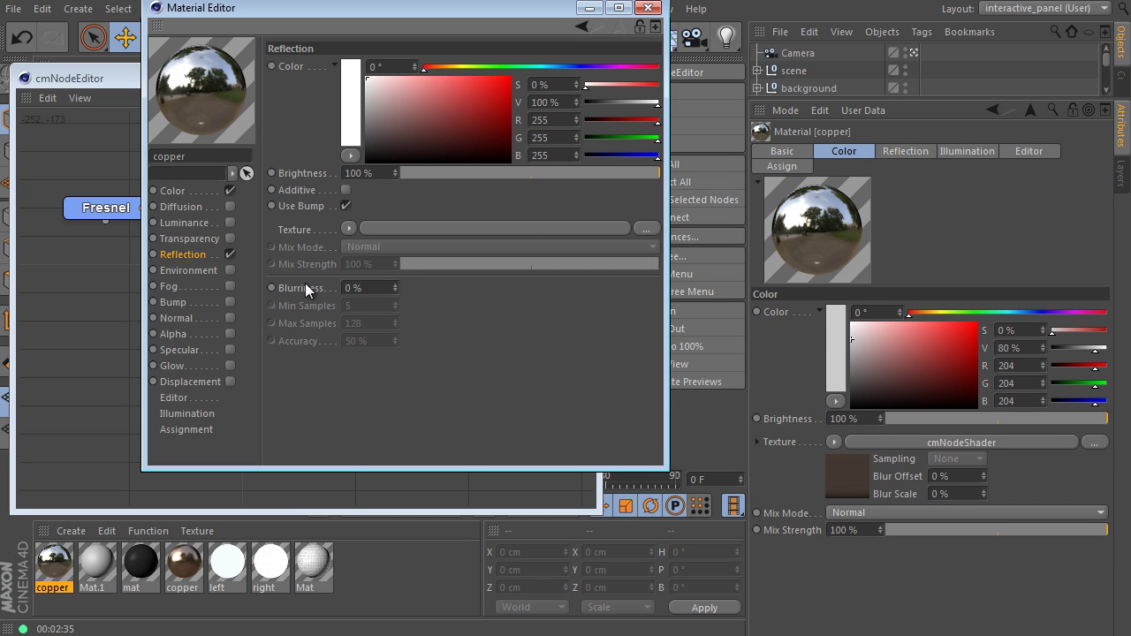
Set the copper material's reflection blurriness to 20% and close the Material Editor
{"action": "left_click", "coordinate": [378, 289]}
{"action": "type", "text": "20"}
{"action": "key", "text": "Return"}
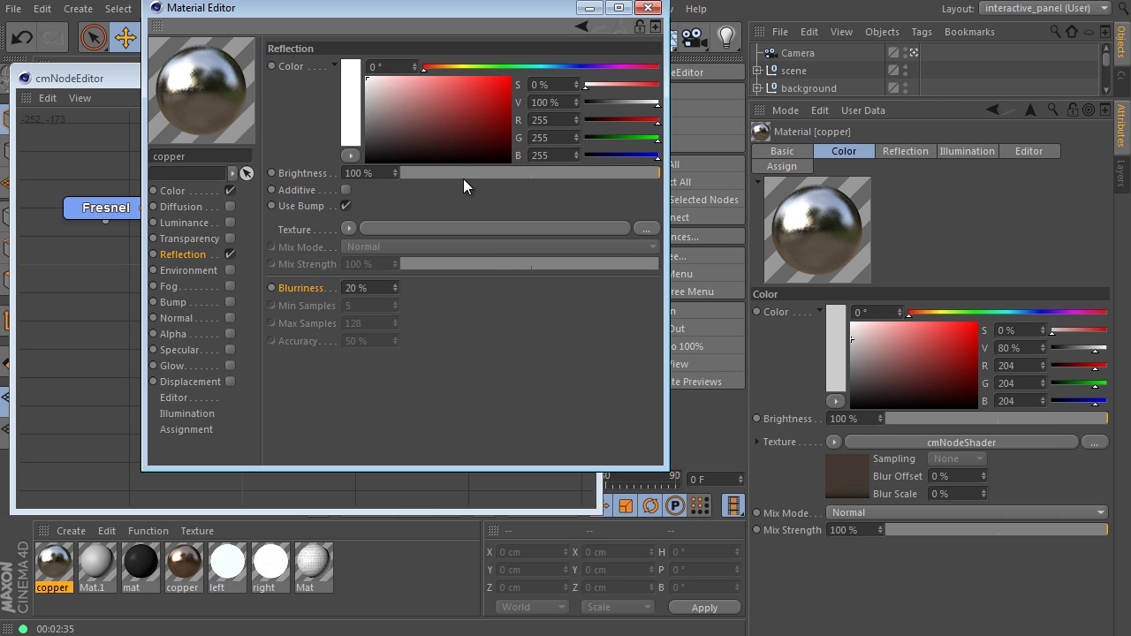
{"action": "left_click", "coordinate": [649, 8]}
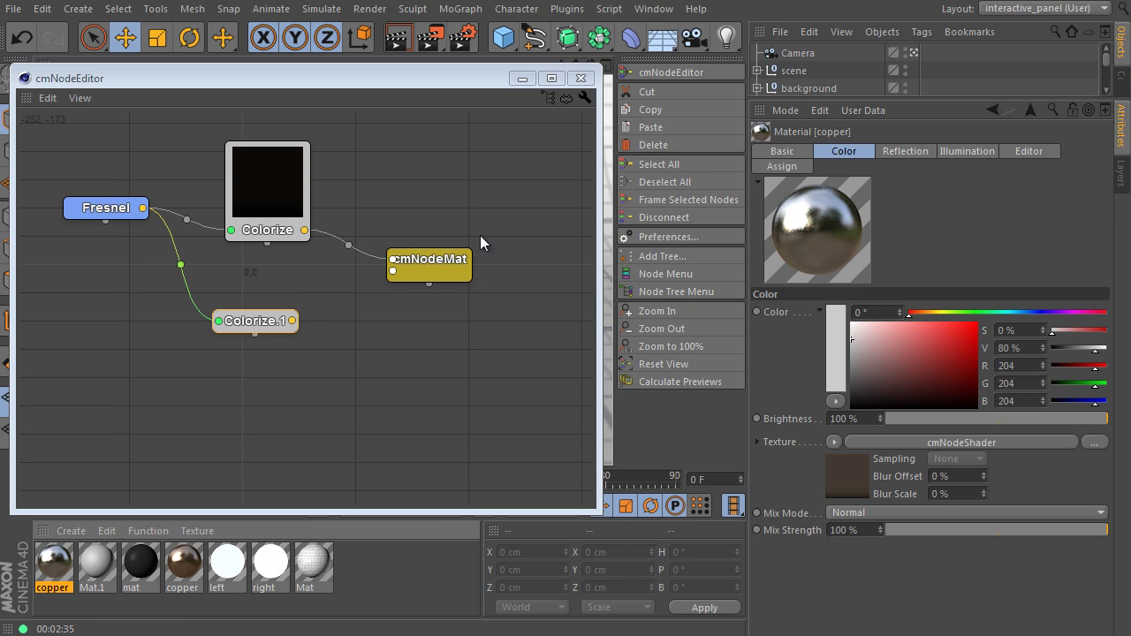
Enable the Reflection input and disable Specular on the cmNodeMat node, and feed the second Colorize node's output into reflection
{"action": "left_click", "coordinate": [444, 257]}
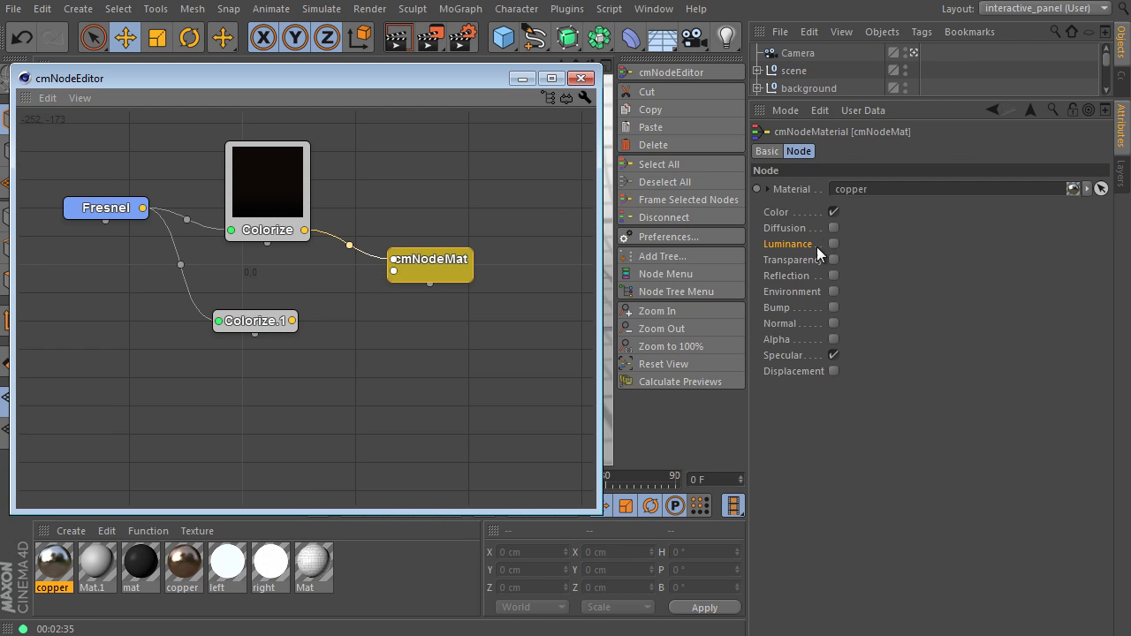
{"action": "left_click", "coordinate": [834, 275]}
{"action": "left_click", "coordinate": [834, 356]}
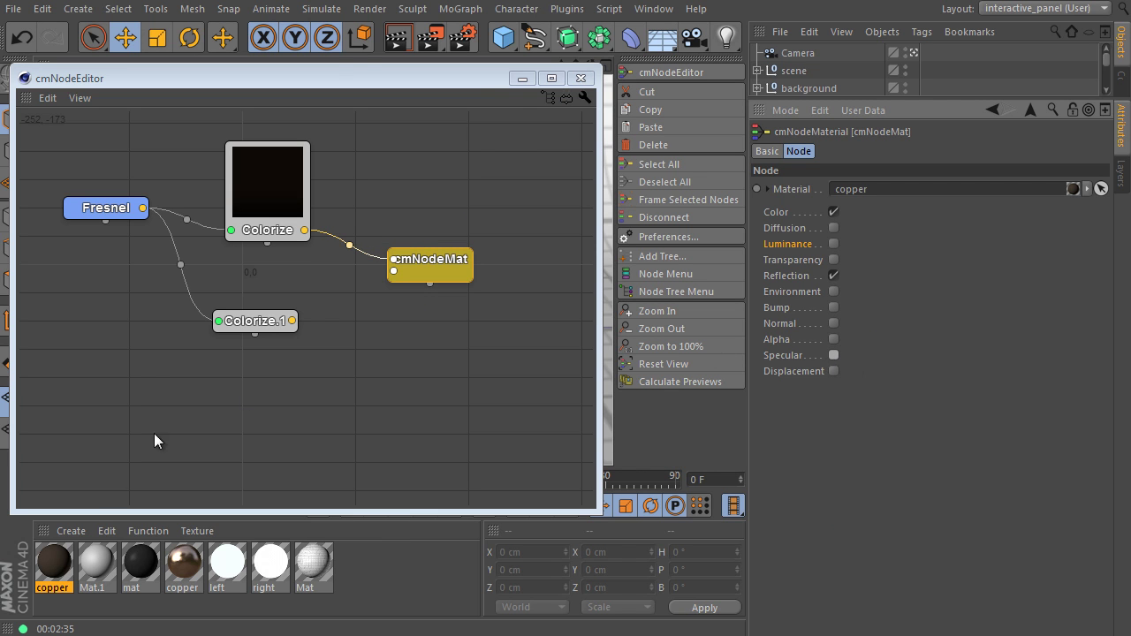
{"action": "double_click", "coordinate": [54, 565]}
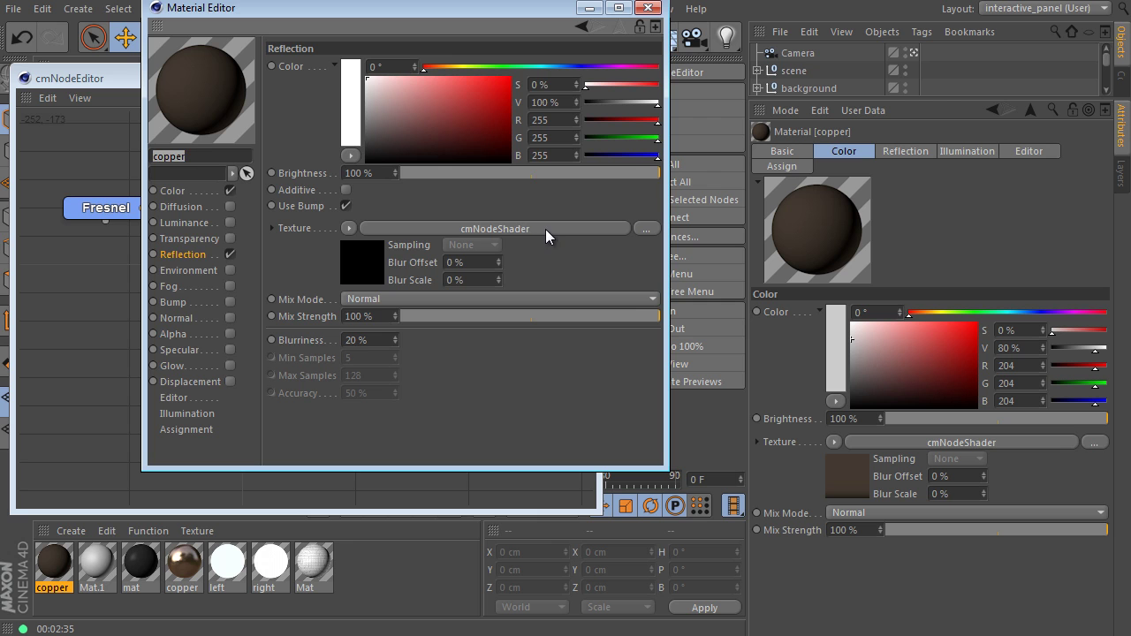
{"action": "left_click", "coordinate": [648, 7]}
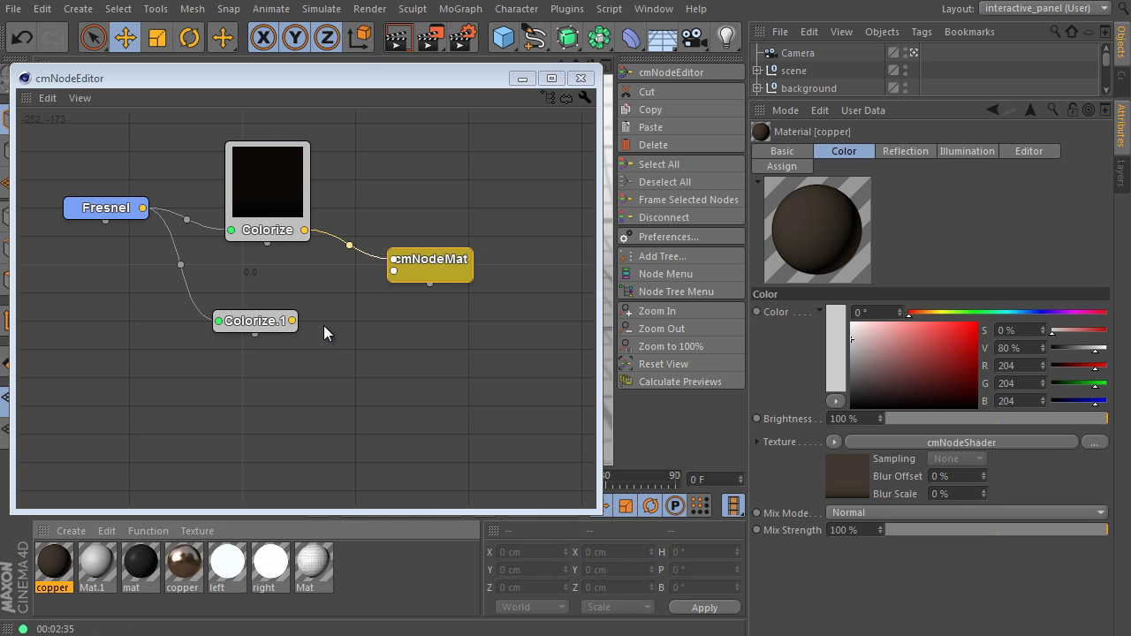
{"action": "left_click_drag", "start_coordinate": [293, 319], "coordinate": [394, 272]}
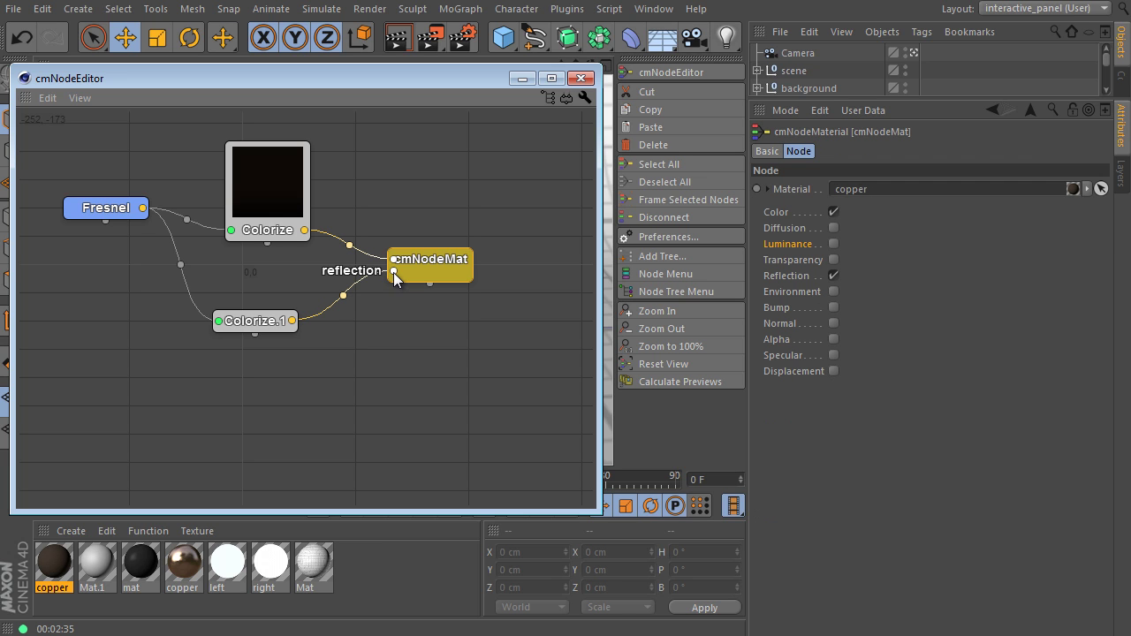
Set the second Colorize gradient to Linear interpolation and color its first knot pale copper with hue 21°, saturation about 28.1% and value about 91.8%
{"action": "left_click", "coordinate": [253, 322]}
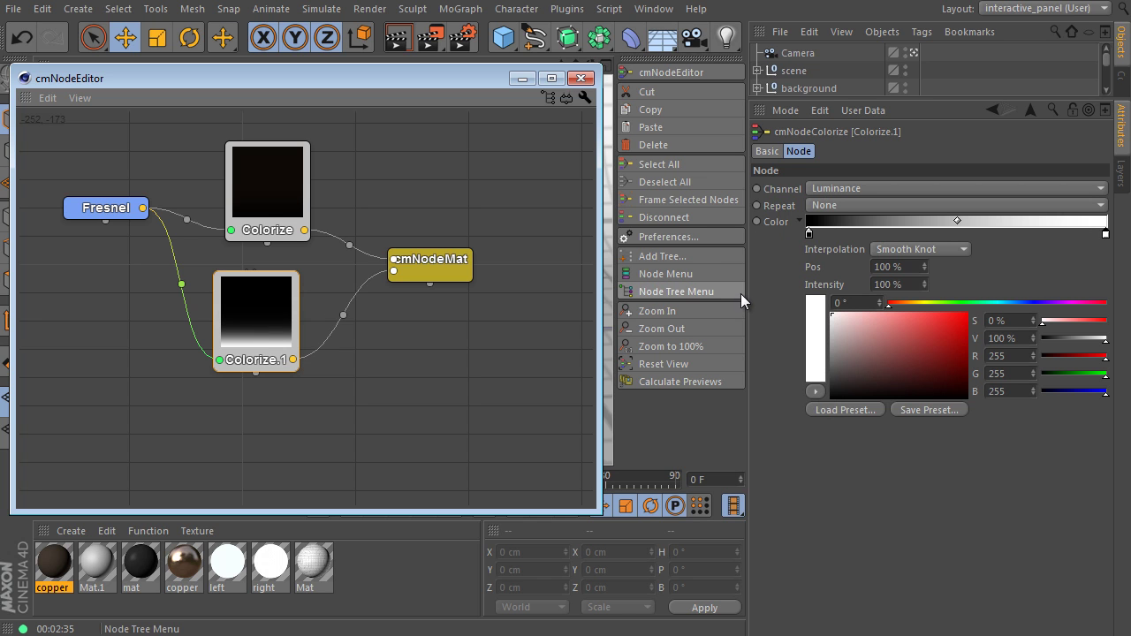
{"action": "left_click", "coordinate": [911, 251]}
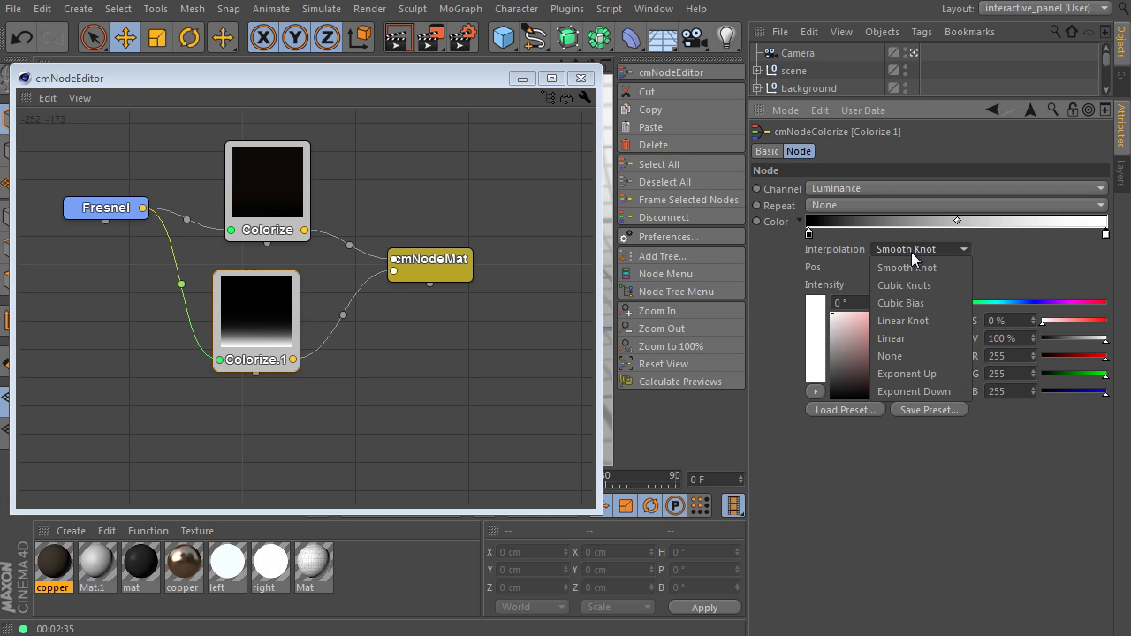
{"action": "left_click", "coordinate": [915, 337]}
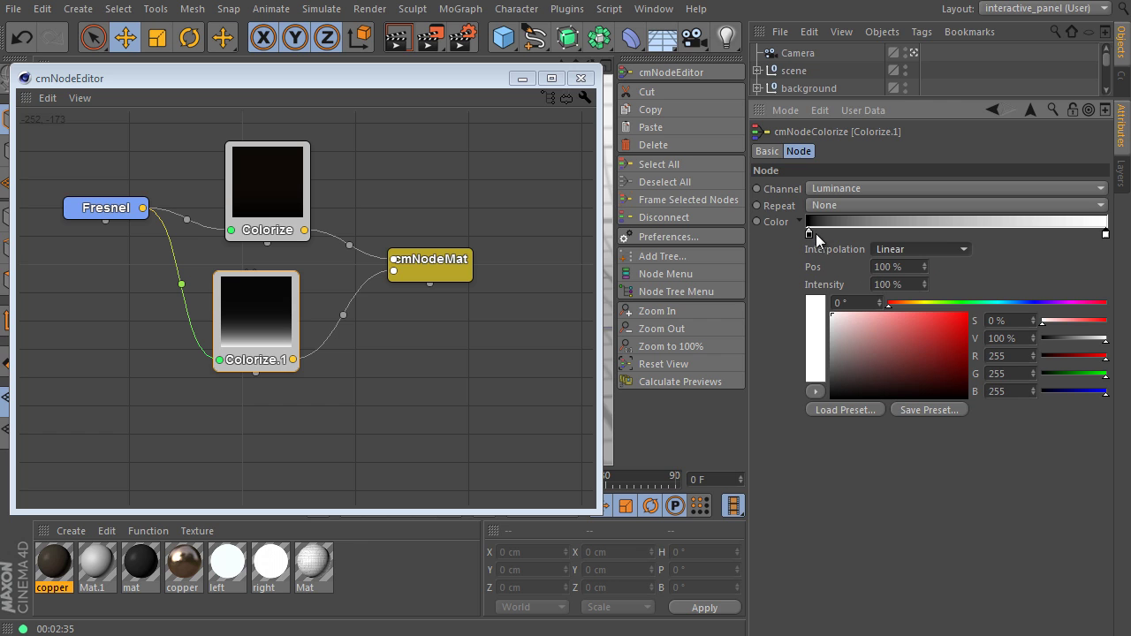
{"action": "double_click", "coordinate": [813, 234]}
{"action": "left_click_drag", "start_coordinate": [783, 172], "coordinate": [744, 184]}
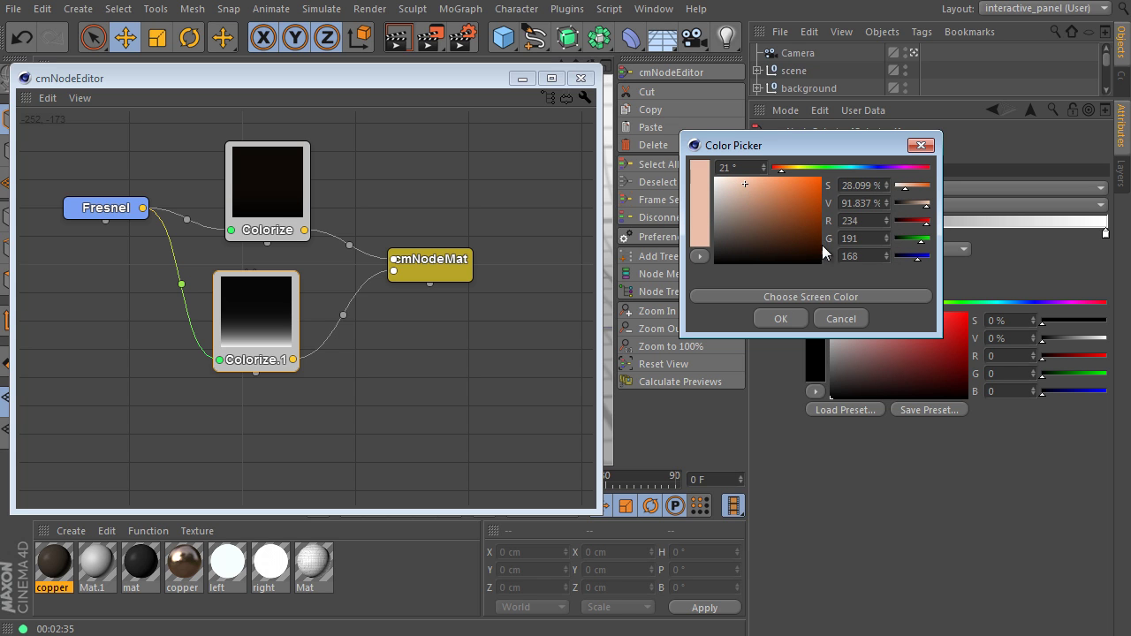
{"action": "left_click", "coordinate": [778, 320]}
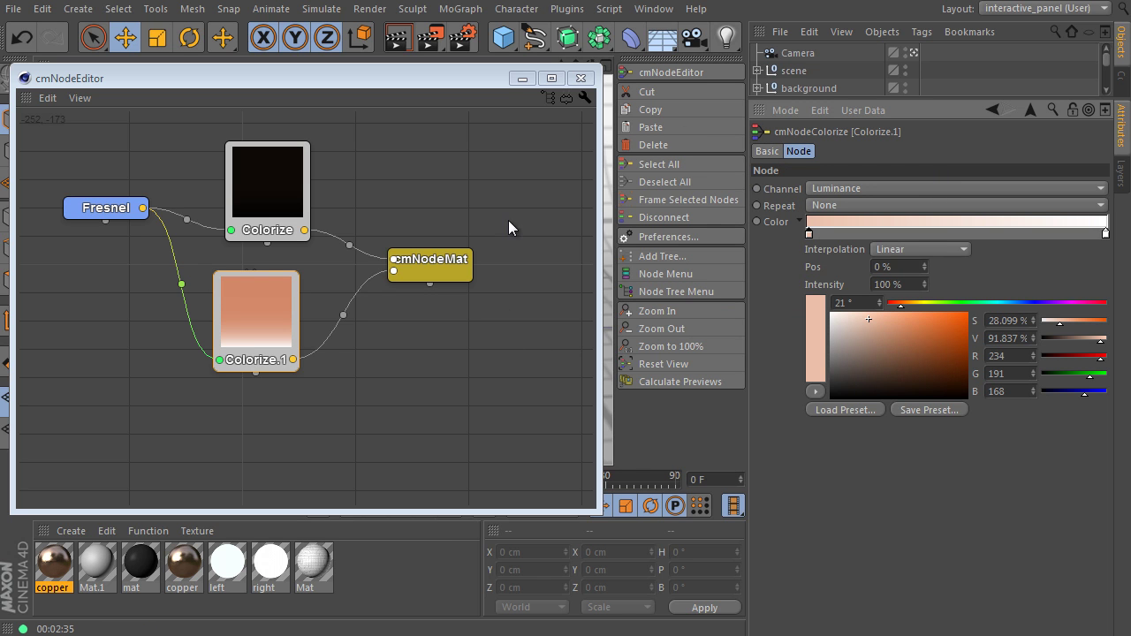
Close the node editor, replace the Sphere's material with the new copper material and render the view
{"action": "left_click", "coordinate": [579, 78]}
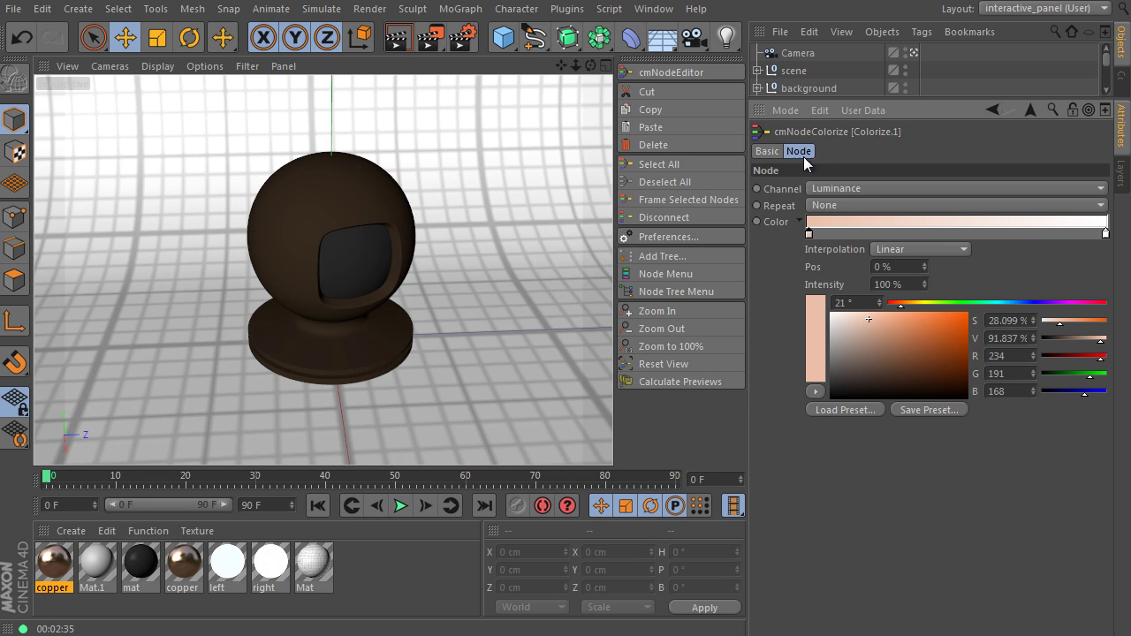
{"action": "left_click_drag", "start_coordinate": [855, 110], "coordinate": [855, 282]}
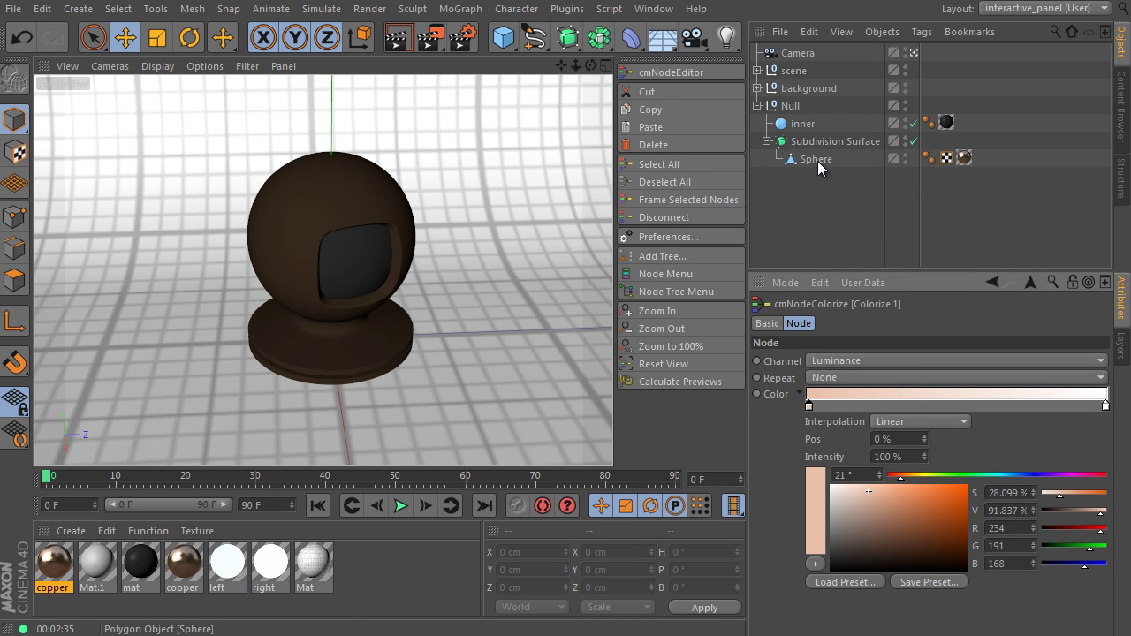
{"action": "mouse_move", "coordinate": [55, 563]}
{"action": "left_mouse_down"}
{"action": "mouse_move", "coordinate": [873, 188]}
{"action": "mouse_move", "coordinate": [967, 174]}
{"action": "left_mouse_up"}
{"action": "left_click", "coordinate": [405, 46]}
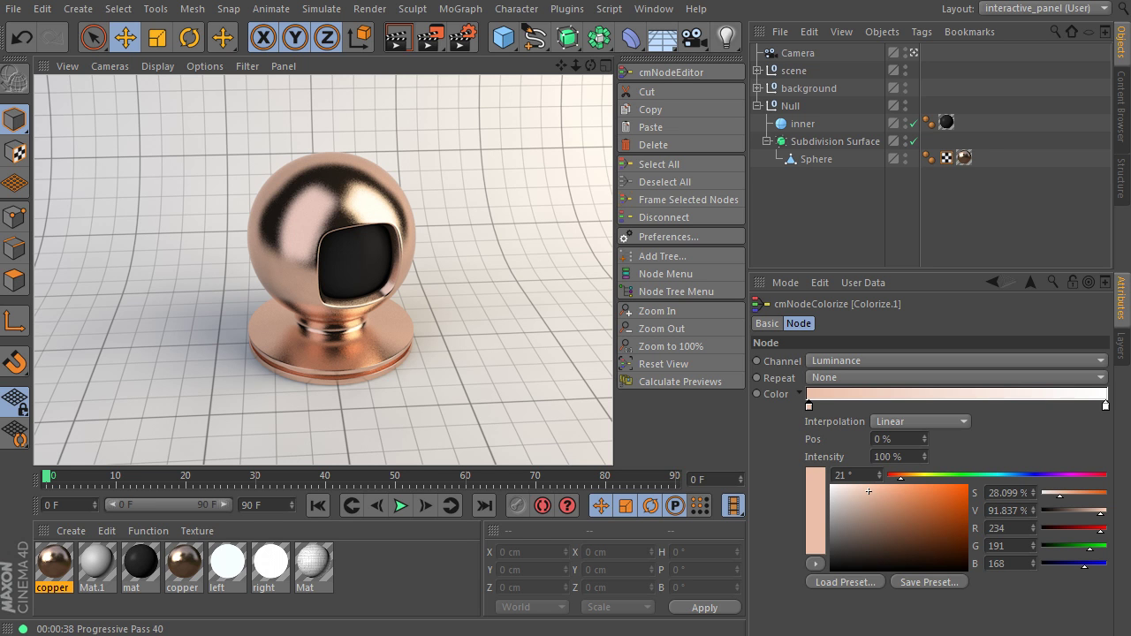
Reopen the node editor, add a Noise shader node and place it above the Fresnel node
{"action": "left_click", "coordinate": [653, 74]}
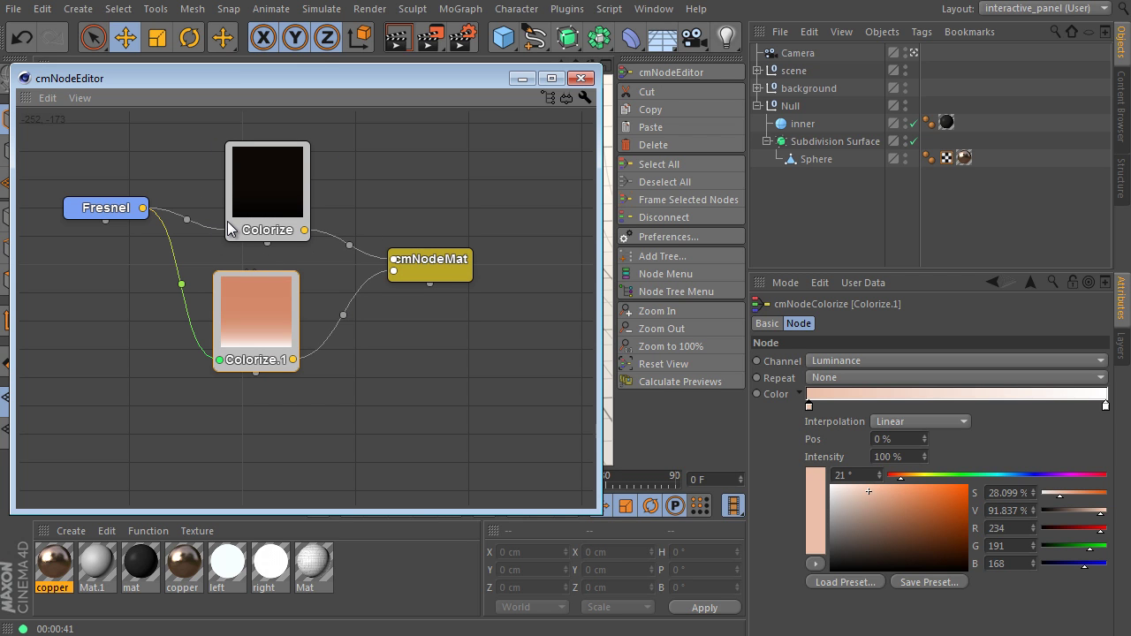
{"action": "middle_click_drag", "start_coordinate": [371, 211], "coordinate": [433, 293]}
{"action": "right_click", "coordinate": [110, 131]}
{"action": "mouse_move", "coordinate": [131, 142]}
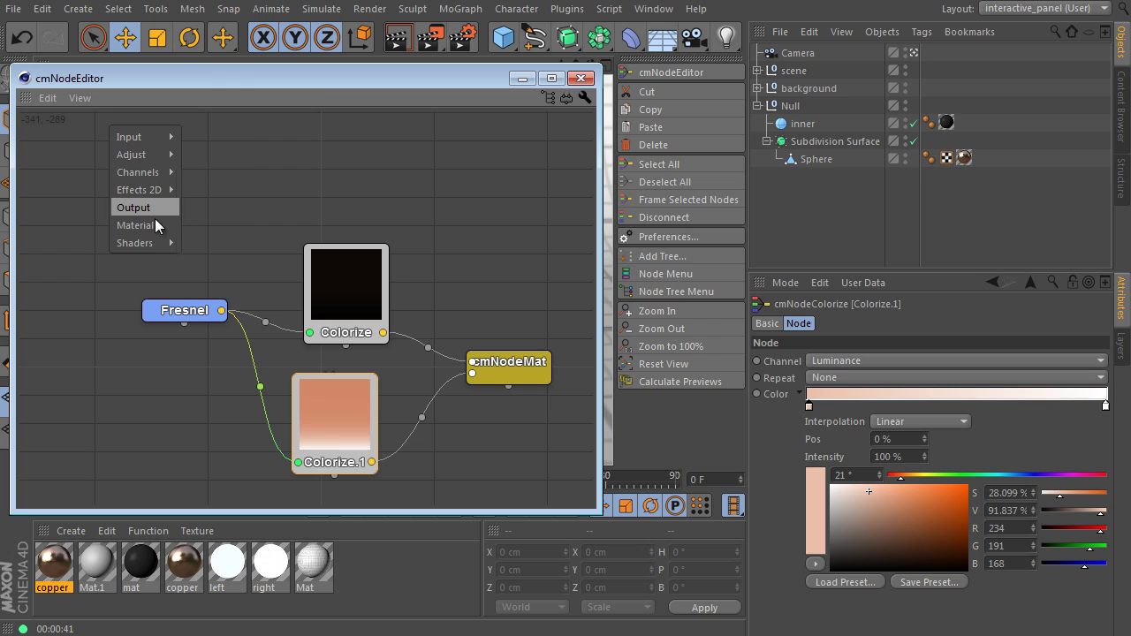
{"action": "mouse_move", "coordinate": [156, 244]}
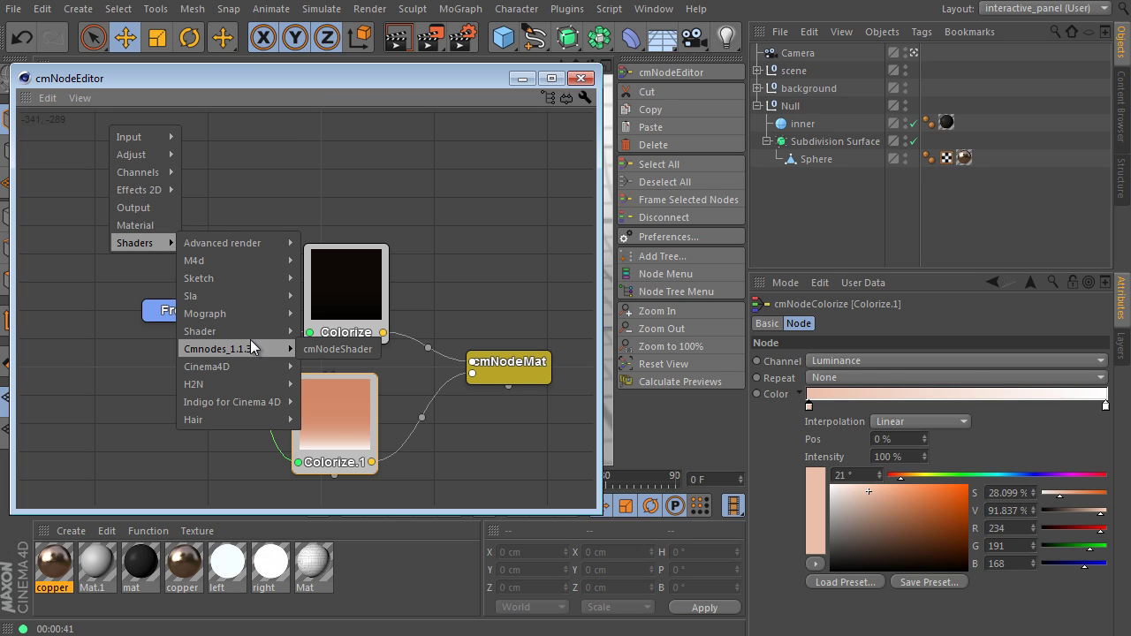
{"action": "mouse_move", "coordinate": [191, 296]}
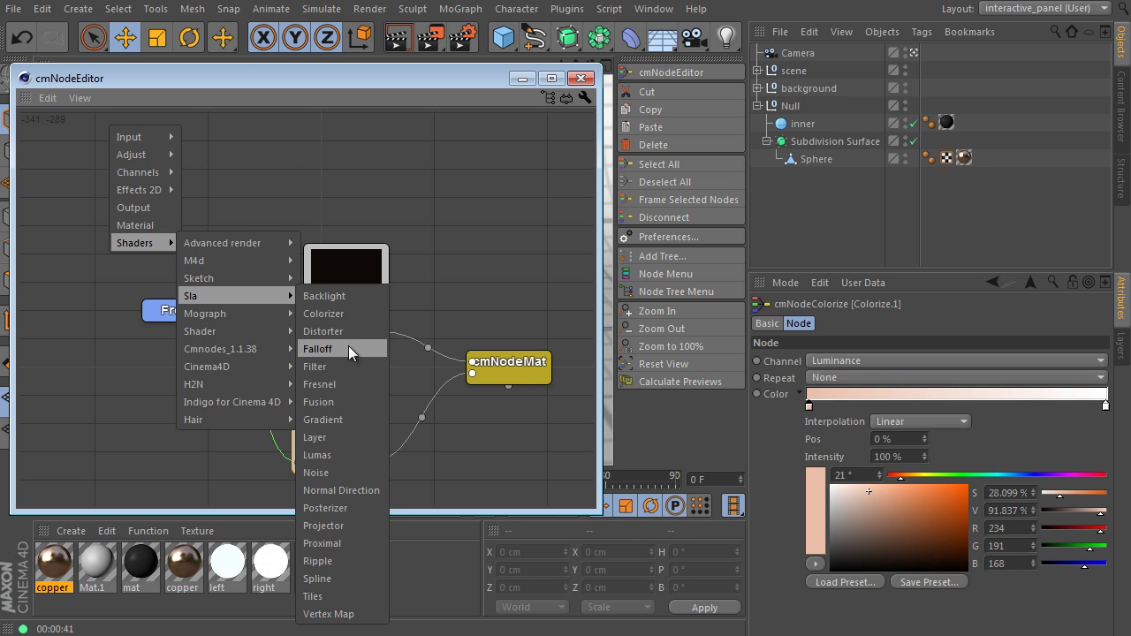
{"action": "left_click", "coordinate": [343, 474]}
{"action": "left_click_drag", "start_coordinate": [294, 273], "coordinate": [186, 143]}
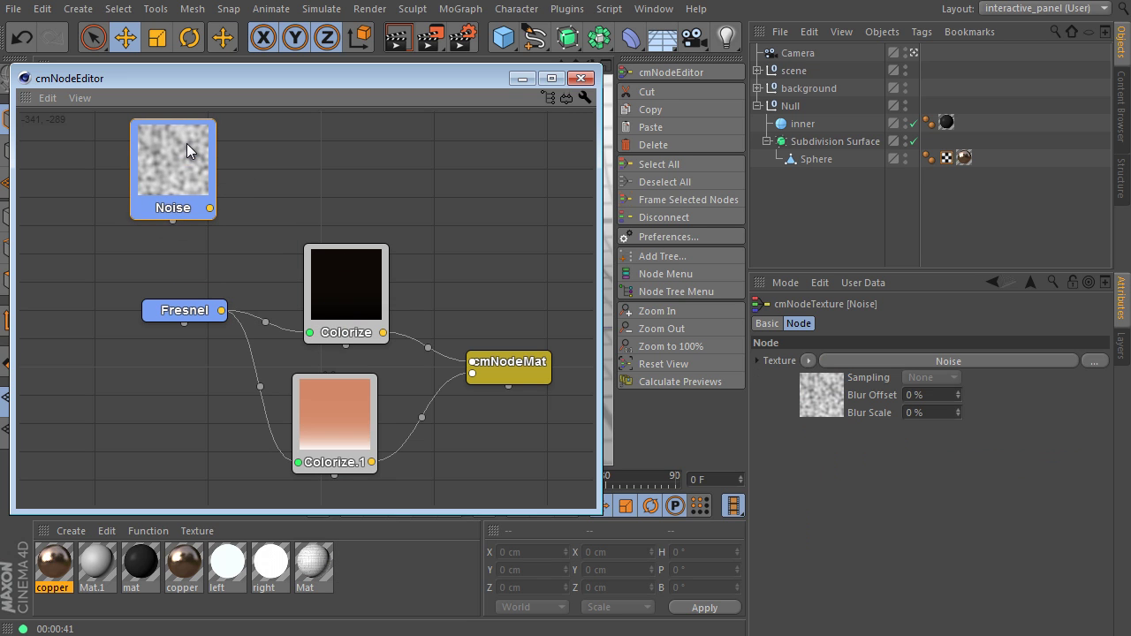
Collapse the previews of both Colorize nodes and arrange them compactly beside the material node
{"action": "left_click", "coordinate": [350, 337]}
{"action": "left_click", "coordinate": [334, 458]}
{"action": "left_click_drag", "start_coordinate": [341, 431], "coordinate": [342, 391]}
{"action": "left_click_drag", "start_coordinate": [366, 299], "coordinate": [367, 345]}
{"action": "left_click_drag", "start_coordinate": [487, 350], "coordinate": [492, 322]}
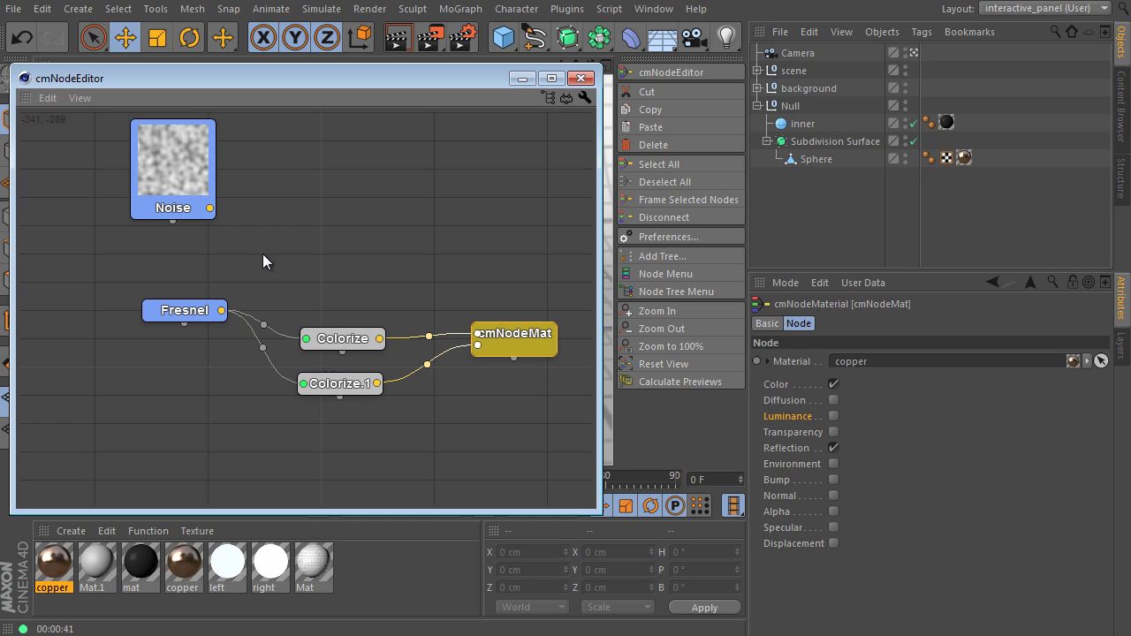
Open the Noise node's shader properties and set the noise type to Ober
{"action": "left_click", "coordinate": [174, 165]}
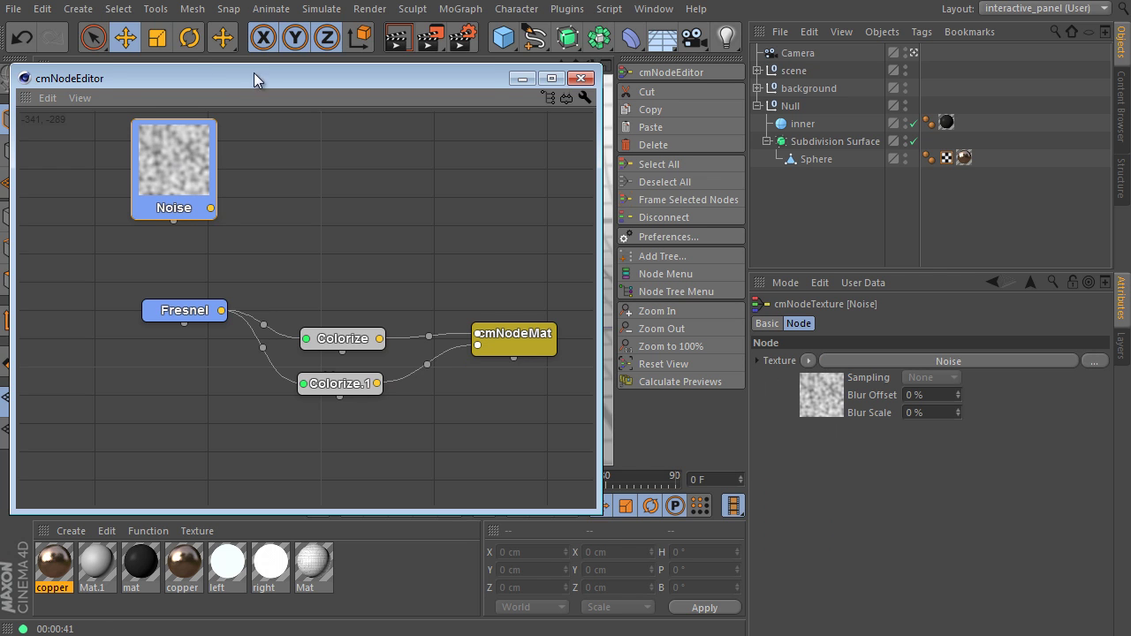
{"action": "left_click_drag", "start_coordinate": [253, 72], "coordinate": [285, 43]}
{"action": "left_click_drag", "start_coordinate": [927, 268], "coordinate": [927, 99]}
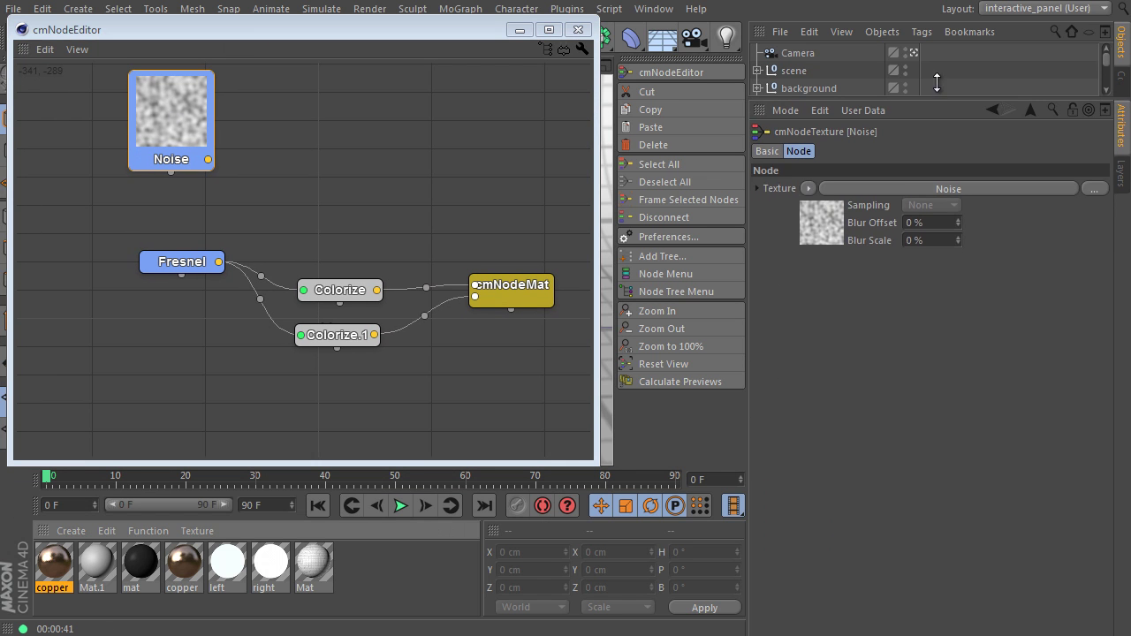
{"action": "left_click", "coordinate": [893, 188]}
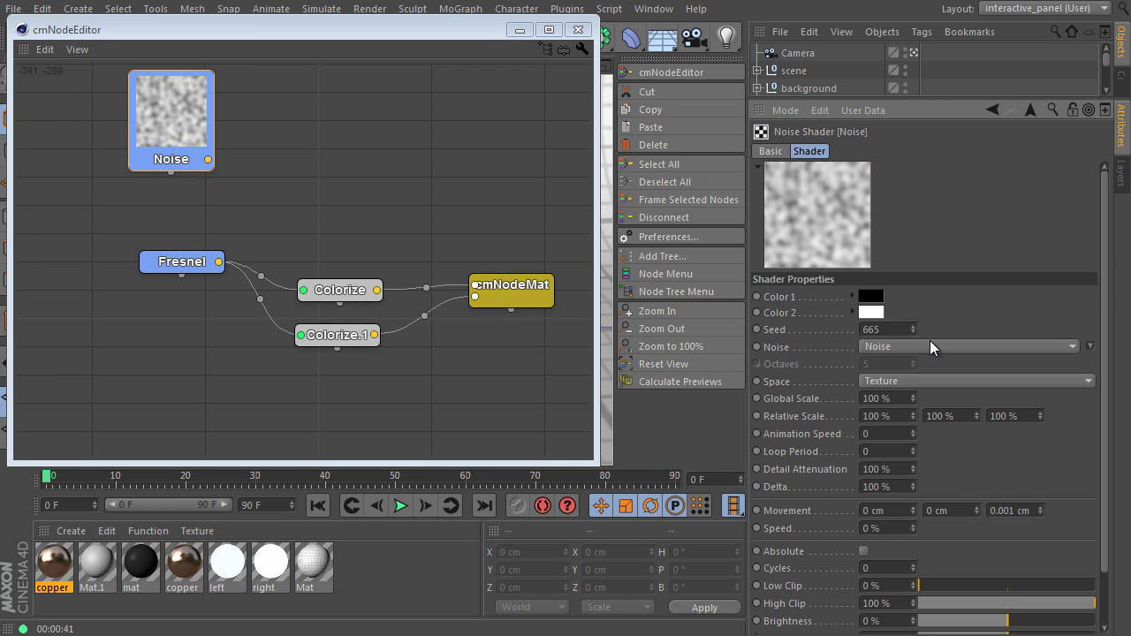
{"action": "scroll", "coordinate": [930, 345], "scroll_direction": "down", "scroll_amount": 2}
{"action": "scroll", "coordinate": [930, 344], "scroll_direction": "down", "scroll_amount": 1}
{"action": "scroll", "coordinate": [929, 345], "scroll_direction": "up", "scroll_amount": 1}
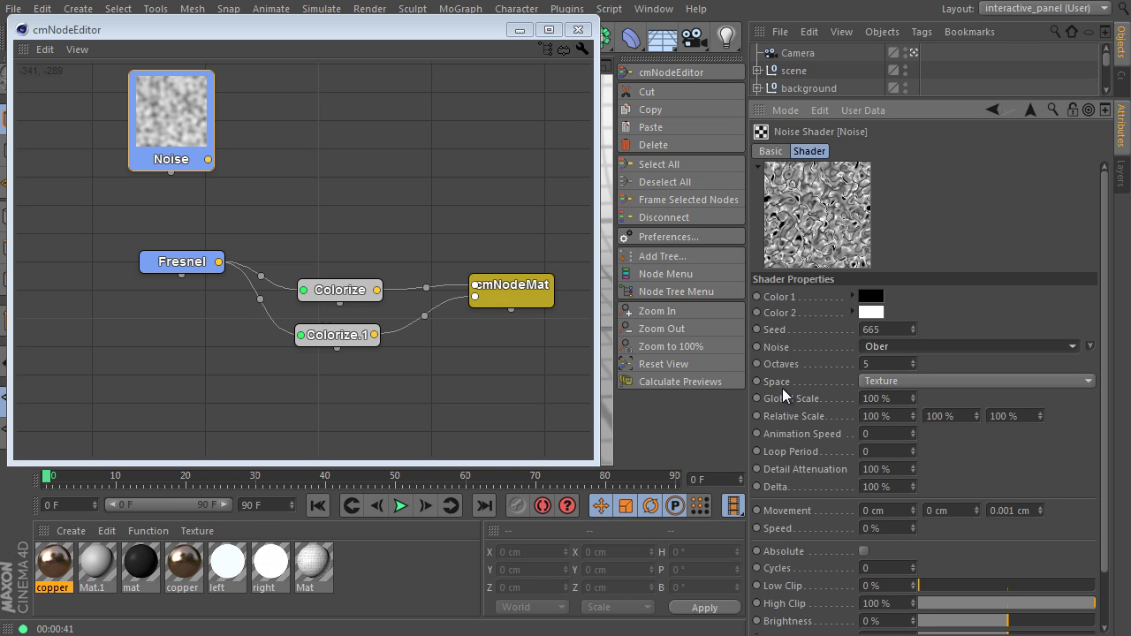
Set the noise shader's space to UV (2D) and its global scale to 69%
{"action": "left_click", "coordinate": [906, 381]}
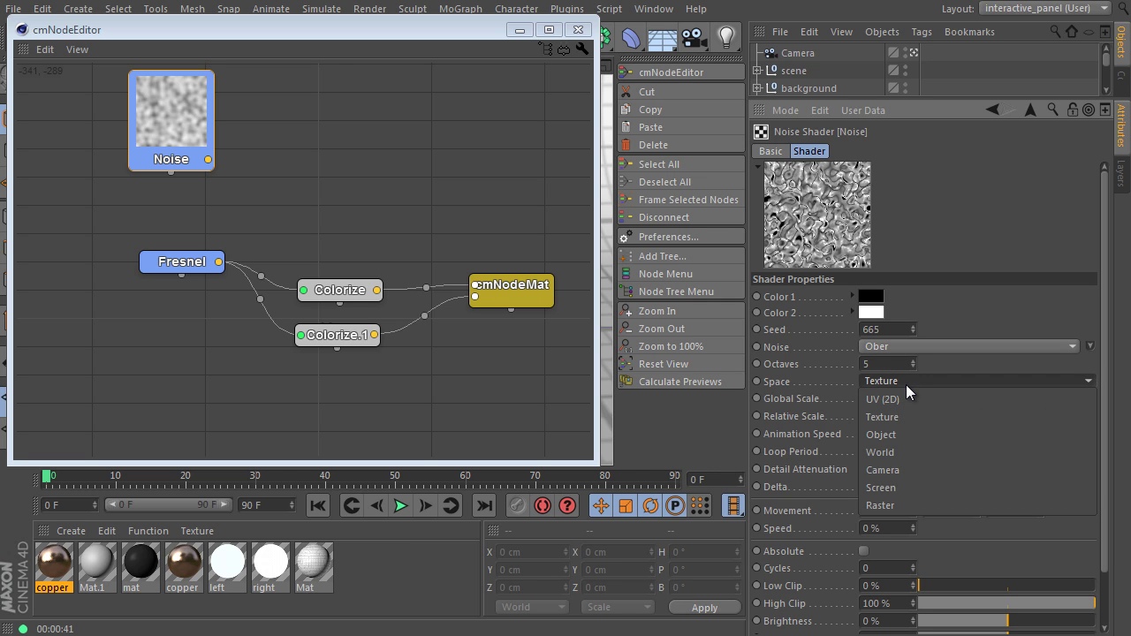
{"action": "left_click", "coordinate": [907, 399]}
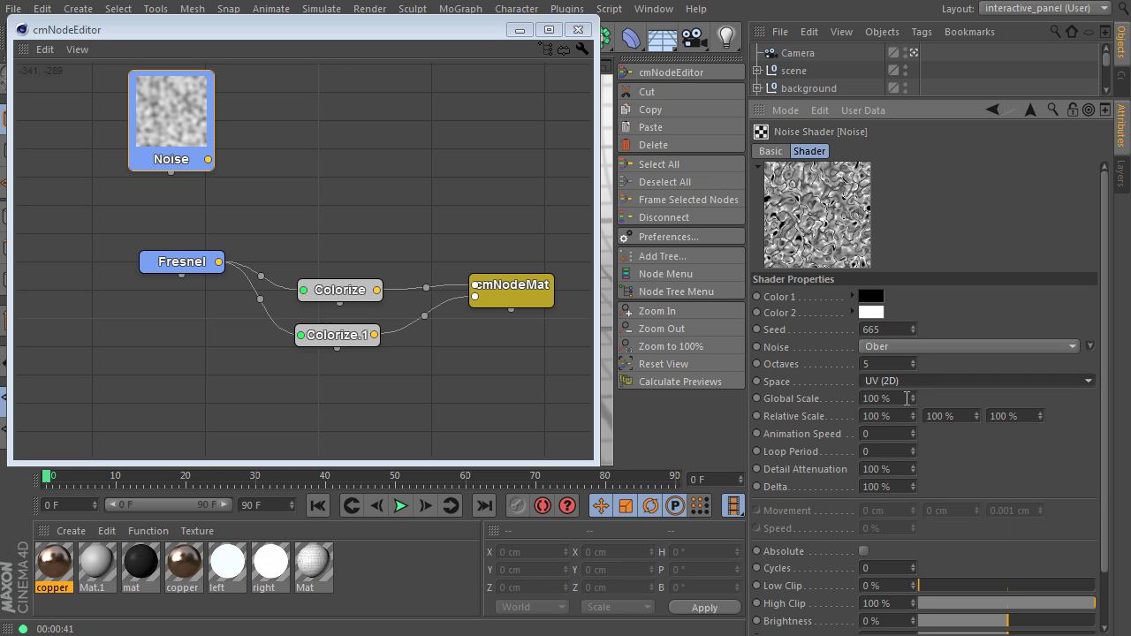
{"action": "left_click_drag", "start_coordinate": [913, 401], "coordinate": [914, 428]}
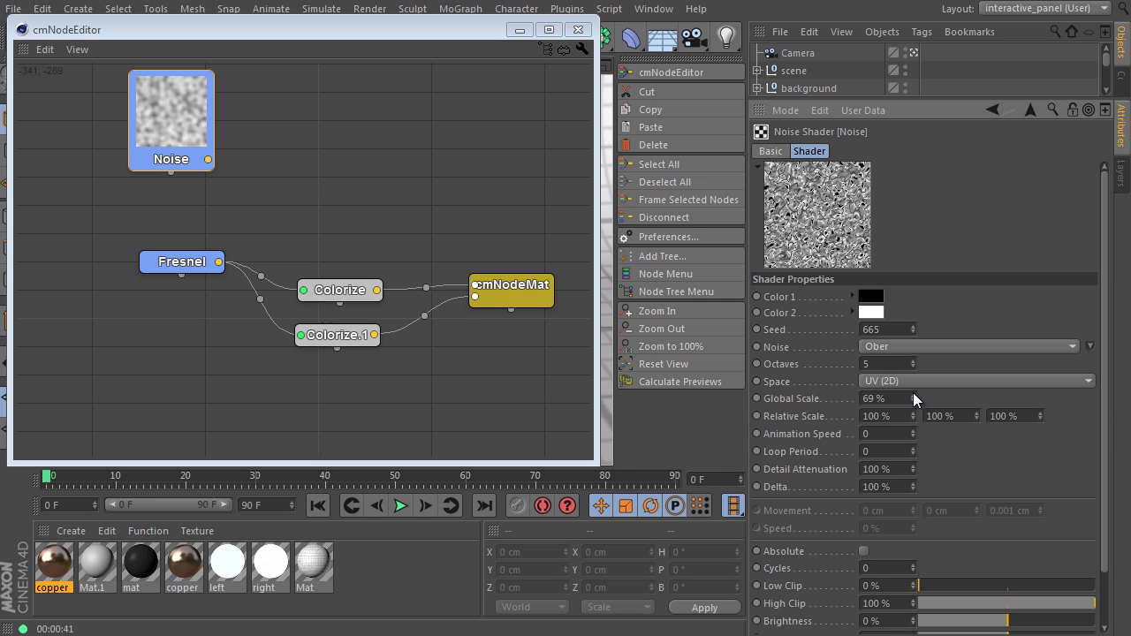
Set the noise shader's cycles to 1.4 and move the first Colorize node up, away from the second one
{"action": "scroll", "coordinate": [1099, 407], "scroll_direction": "down", "scroll_amount": 2}
{"action": "left_click_drag", "start_coordinate": [917, 503], "coordinate": [923, 490]}
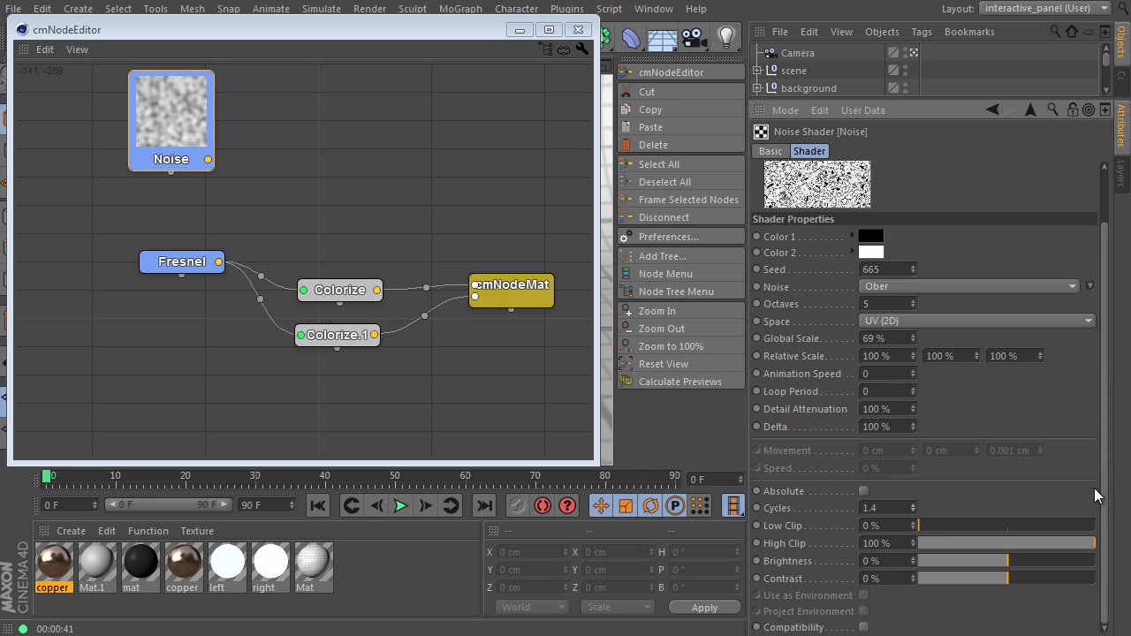
{"action": "scroll", "coordinate": [1095, 491], "scroll_direction": "up", "scroll_amount": 2}
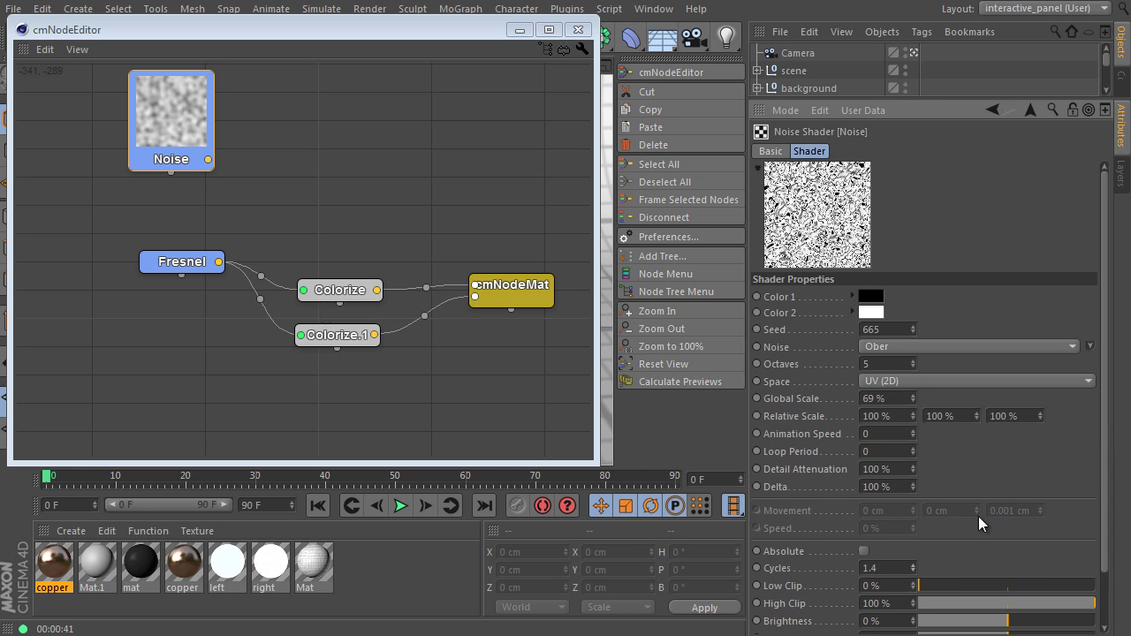
{"action": "left_click", "coordinate": [914, 572]}
{"action": "left_click_drag", "start_coordinate": [362, 287], "coordinate": [360, 233]}
{"action": "left_click", "coordinate": [175, 128]}
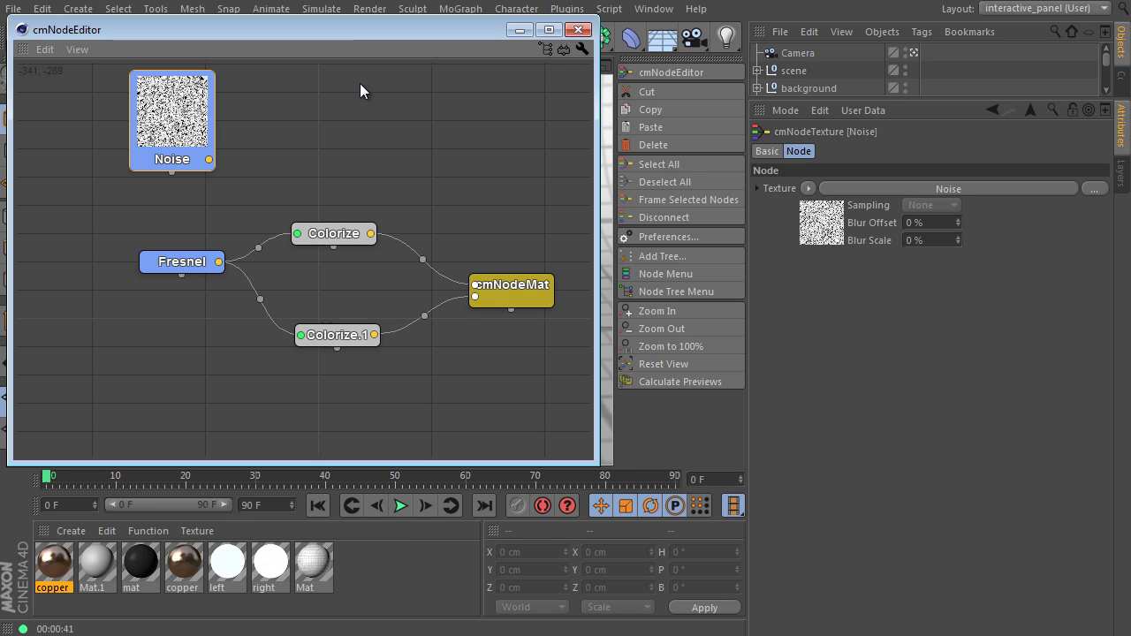
{"action": "left_click", "coordinate": [564, 55]}
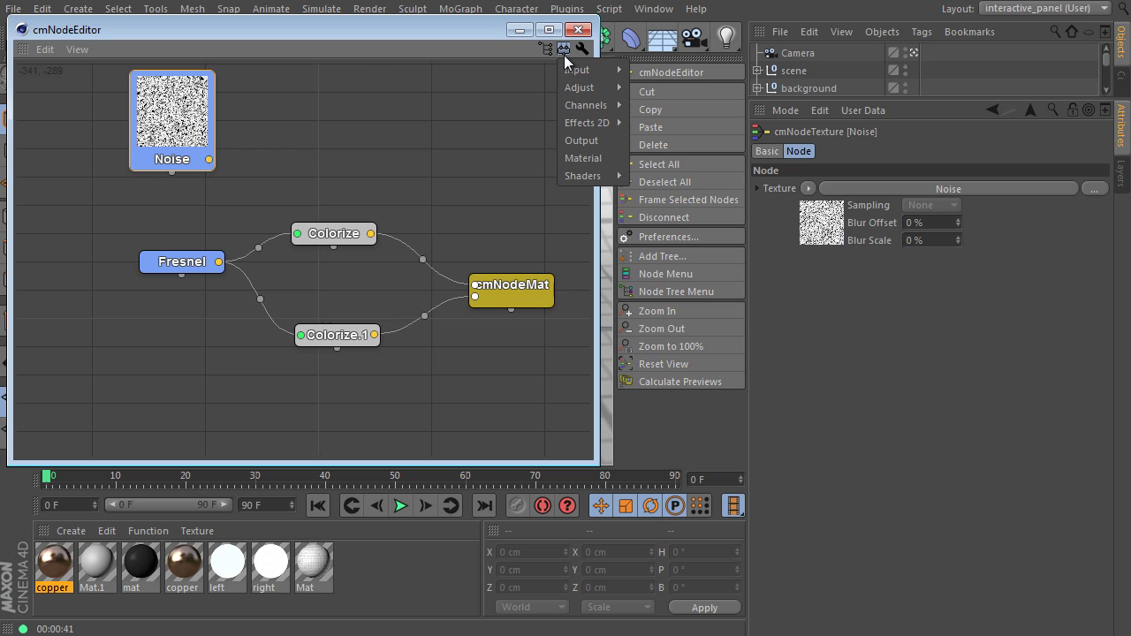
{"action": "mouse_move", "coordinate": [604, 174]}
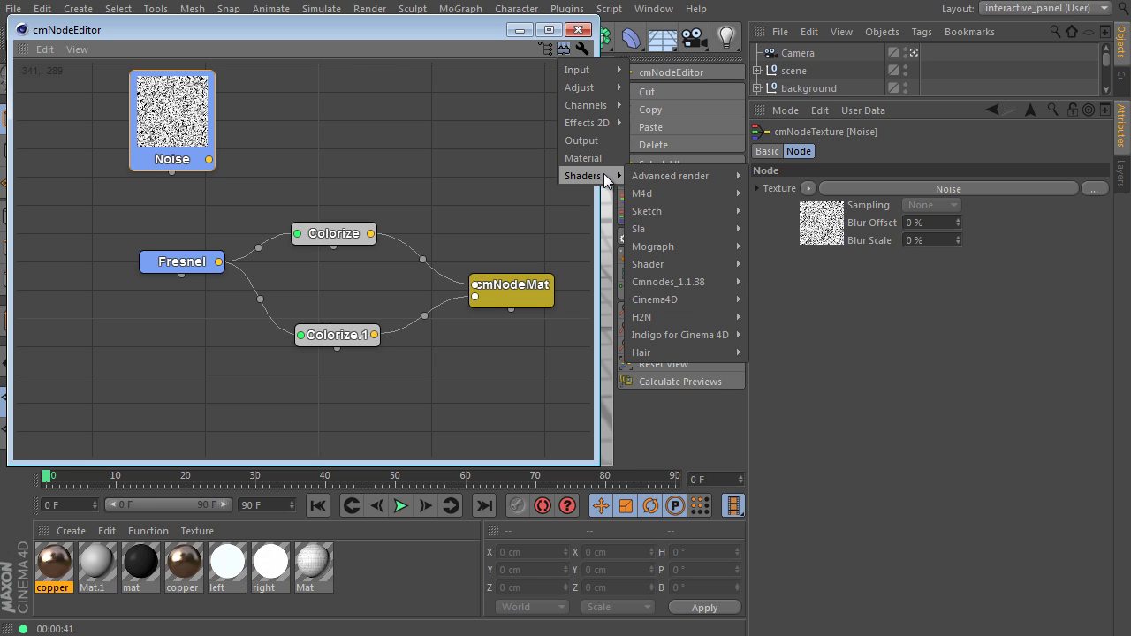
{"action": "mouse_move", "coordinate": [703, 227]}
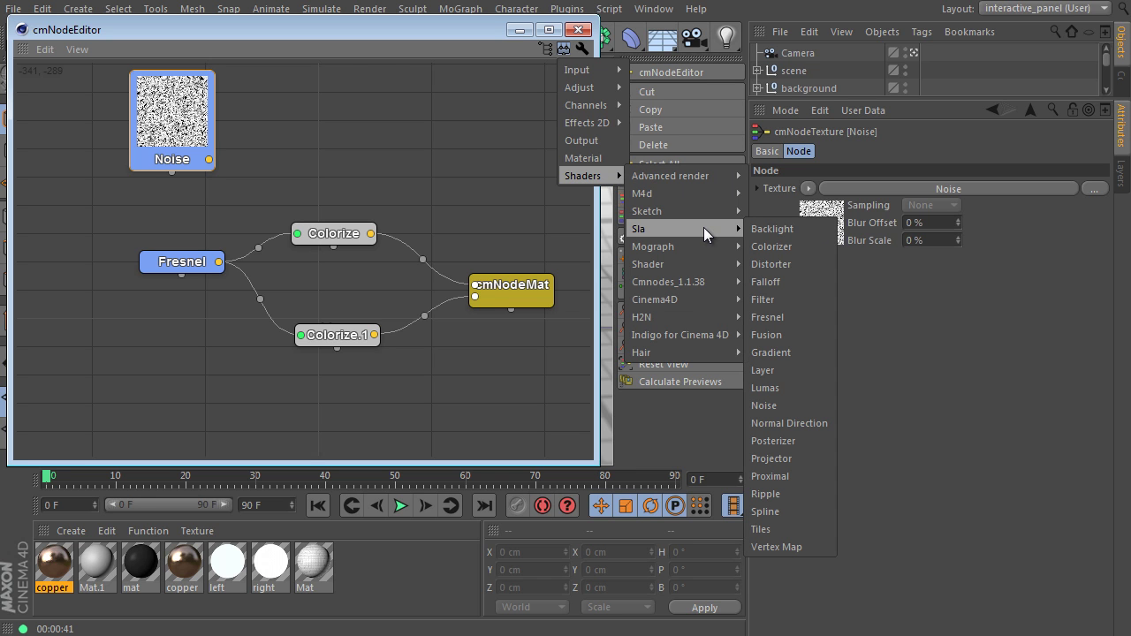
{"action": "left_click", "coordinate": [796, 339]}
{"action": "left_click_drag", "start_coordinate": [321, 222], "coordinate": [345, 150]}
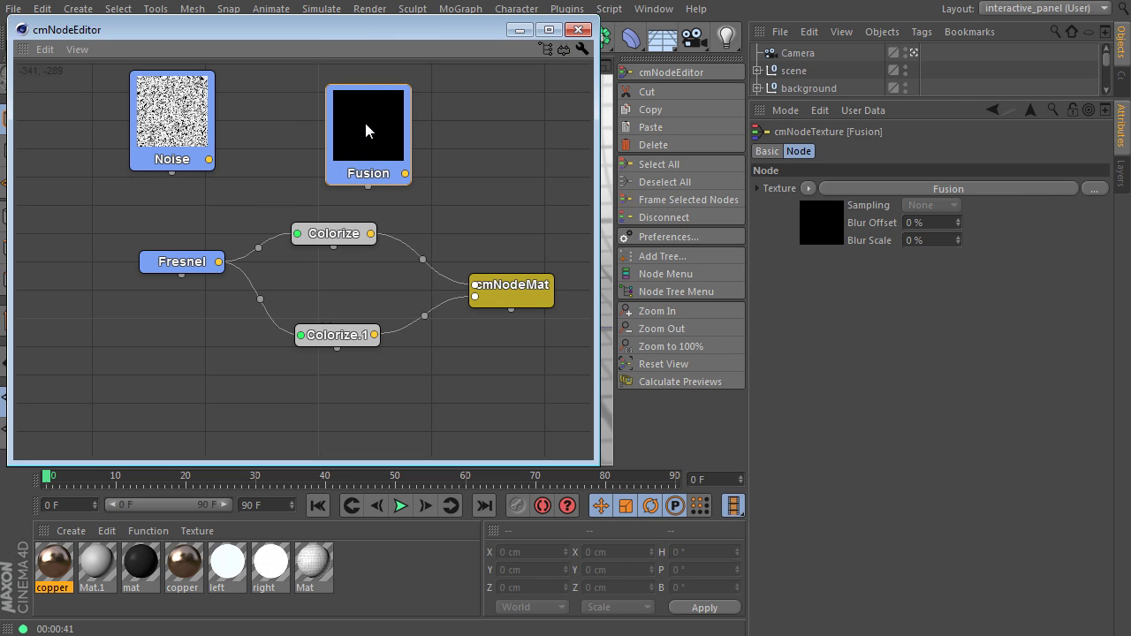
{"action": "key", "text": "Delete"}
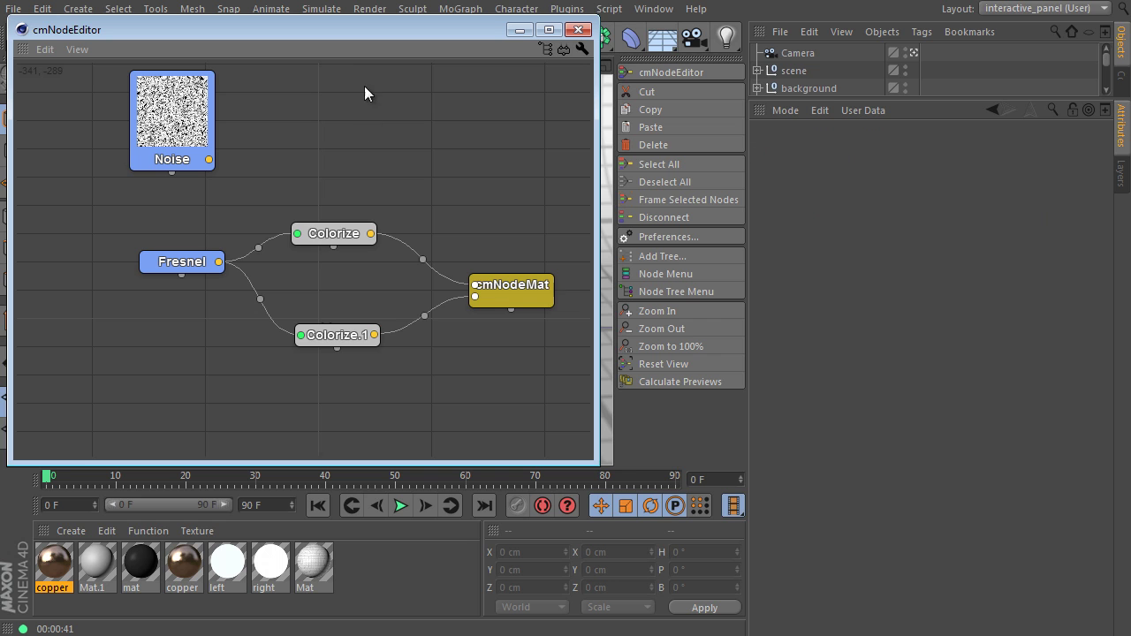
Add a Math adjustment node and place it above the first Colorize node
{"action": "left_click", "coordinate": [558, 51]}
{"action": "mouse_move", "coordinate": [583, 88]}
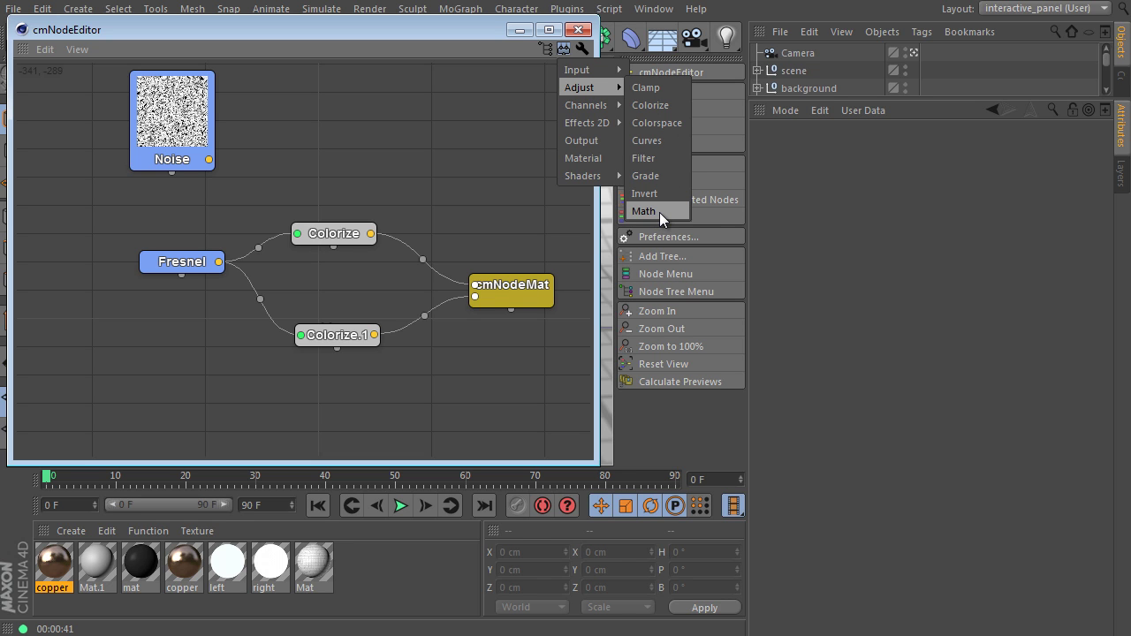
{"action": "mouse_move", "coordinate": [607, 109]}
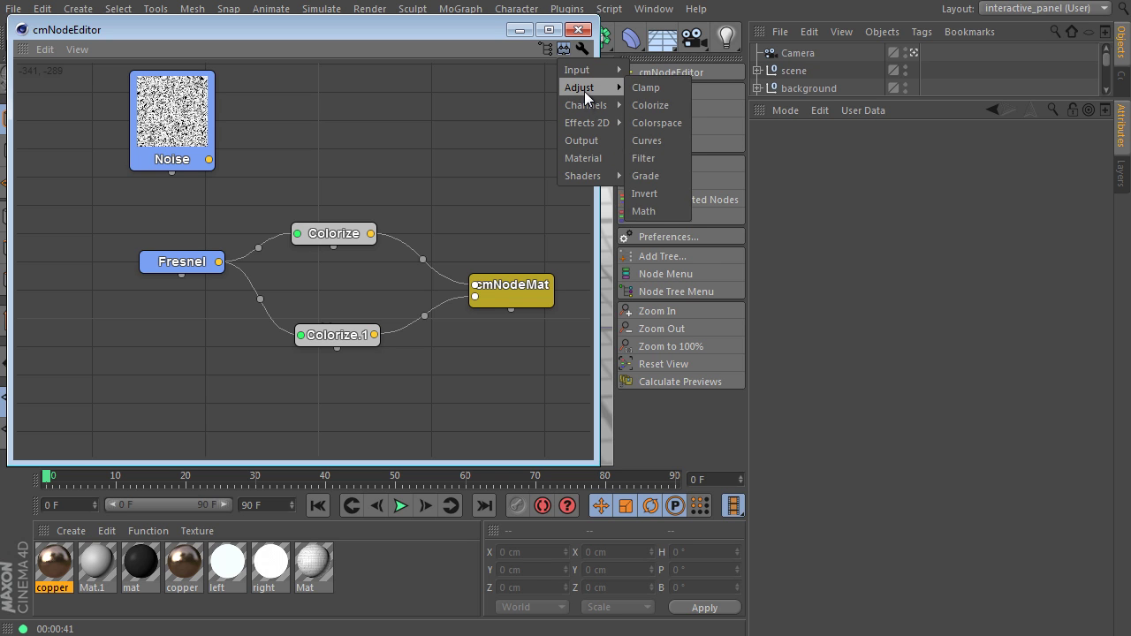
{"action": "left_click", "coordinate": [657, 206]}
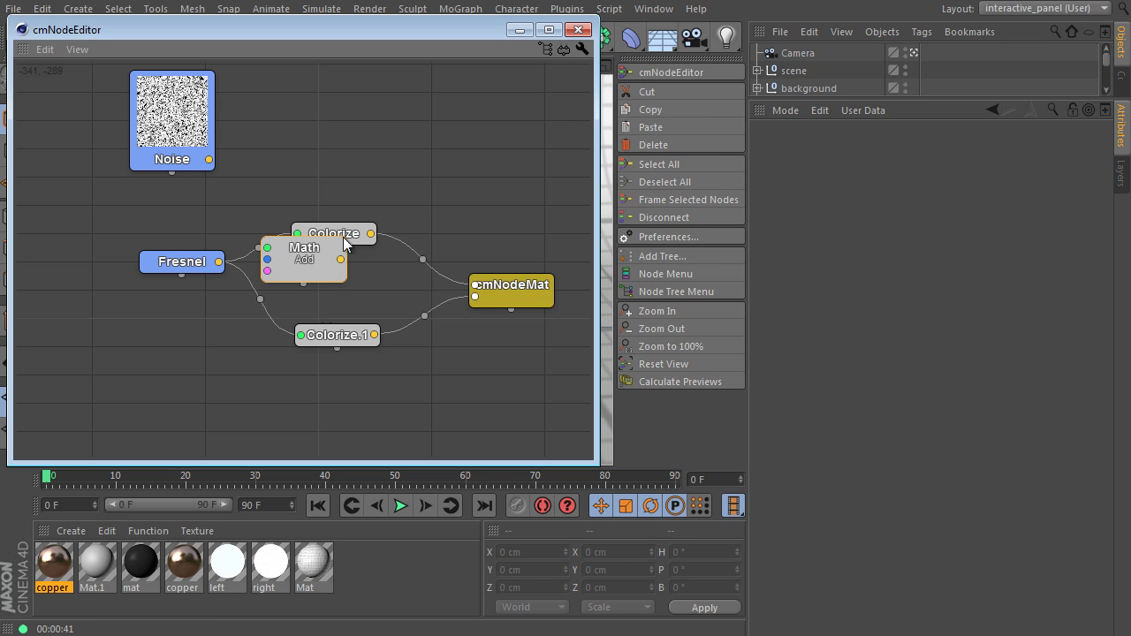
{"action": "left_click", "coordinate": [366, 113]}
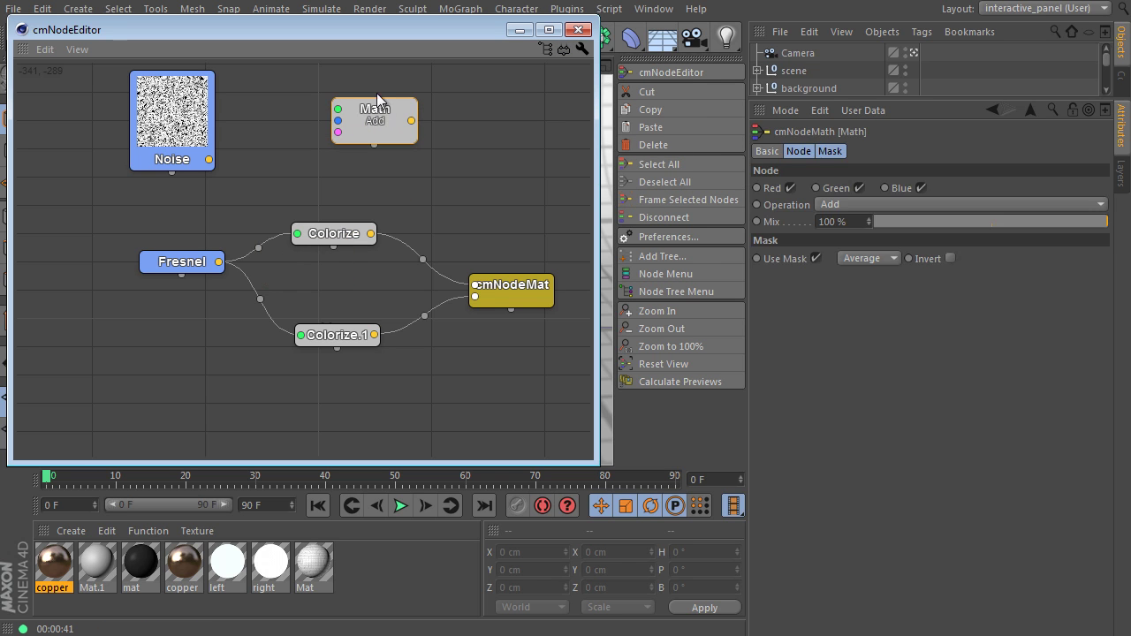
Connect the Noise and first Colorize nodes to the Math node's two inputs, and its output to the material node's color input
{"action": "left_click_drag", "start_coordinate": [208, 160], "coordinate": [435, 113]}
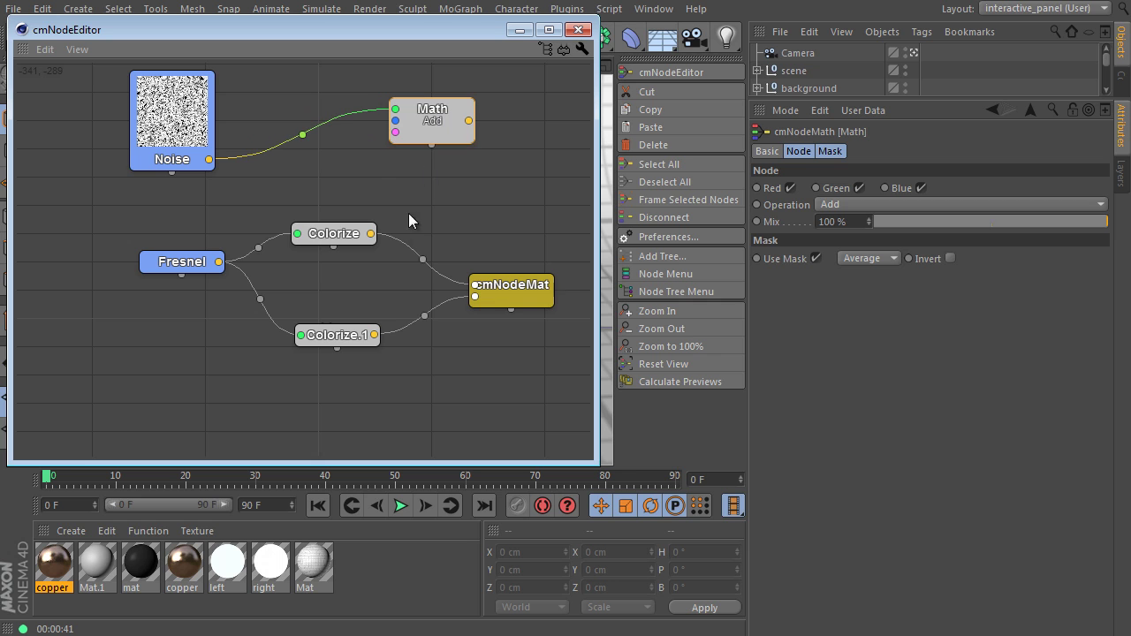
{"action": "mouse_move", "coordinate": [371, 234]}
{"action": "left_mouse_down"}
{"action": "mouse_move", "coordinate": [380, 153]}
{"action": "mouse_move", "coordinate": [376, 232]}
{"action": "left_mouse_up"}
{"action": "left_click_drag", "start_coordinate": [395, 130], "coordinate": [379, 236]}
{"action": "left_click_drag", "start_coordinate": [433, 119], "coordinate": [448, 146]}
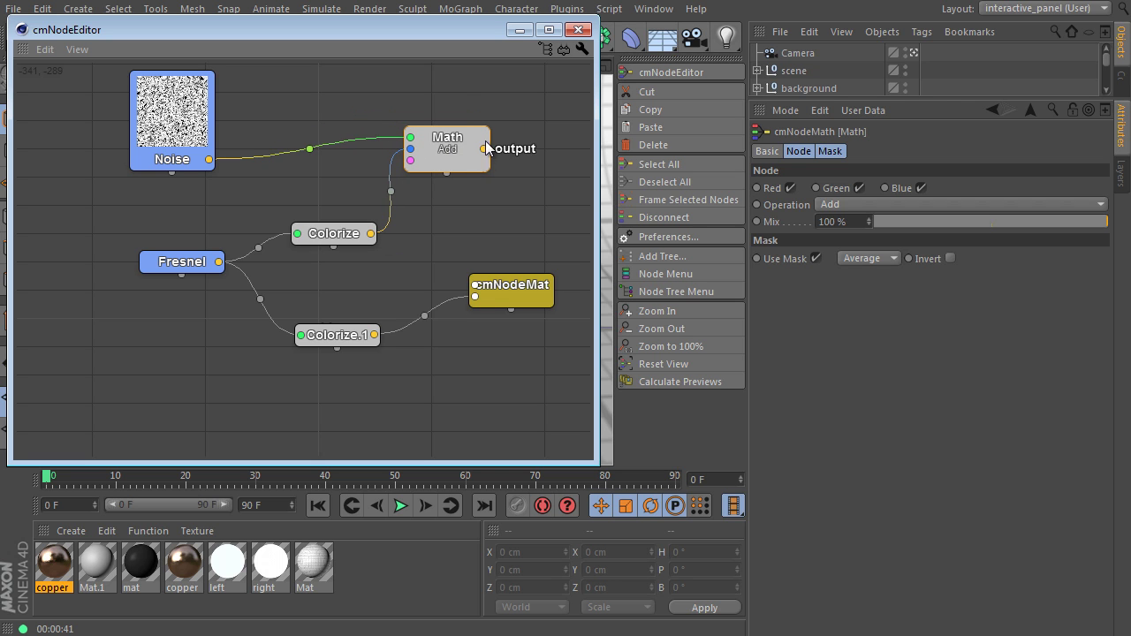
{"action": "left_click_drag", "start_coordinate": [499, 288], "coordinate": [532, 286]}
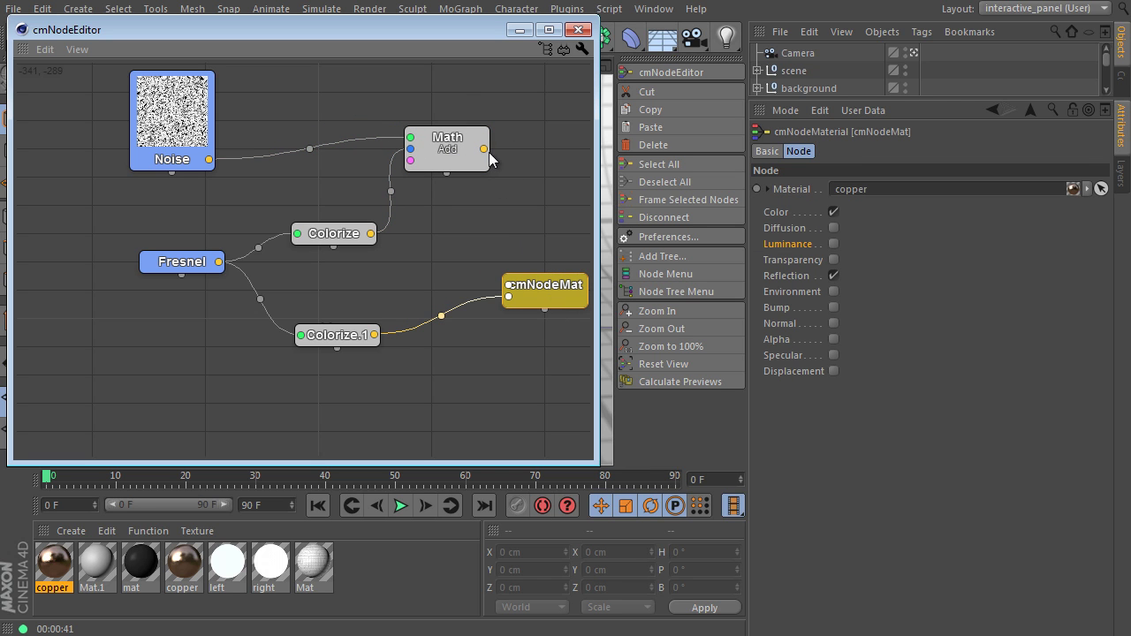
{"action": "left_click_drag", "start_coordinate": [485, 148], "coordinate": [509, 284]}
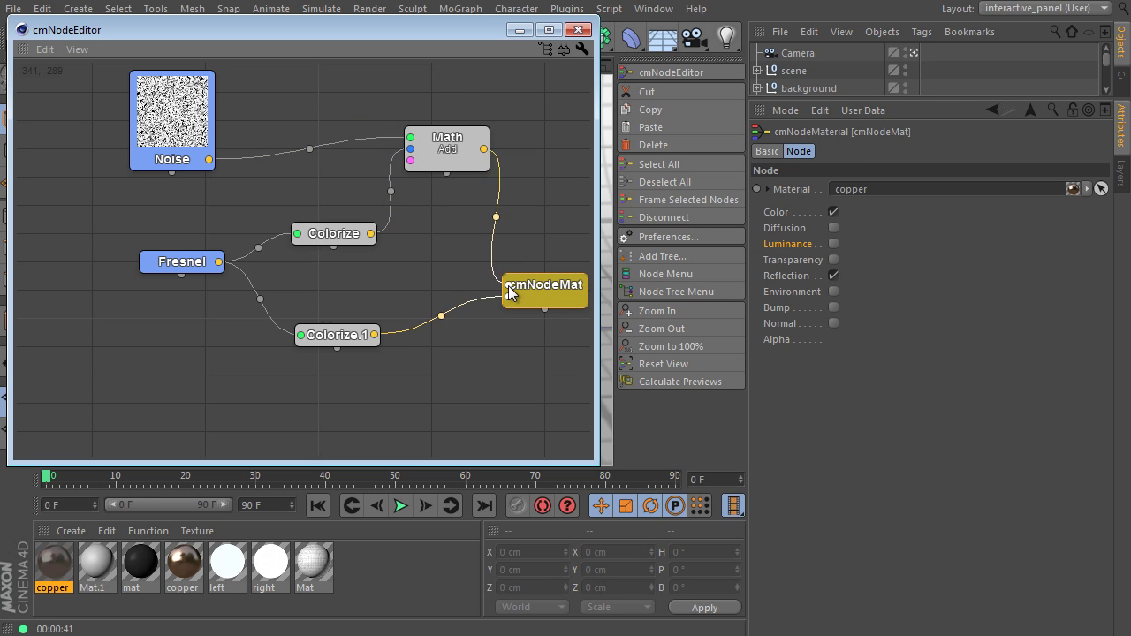
Set the Math node's operation to Multiply and its mix to 49.81%
{"action": "left_click", "coordinate": [477, 157]}
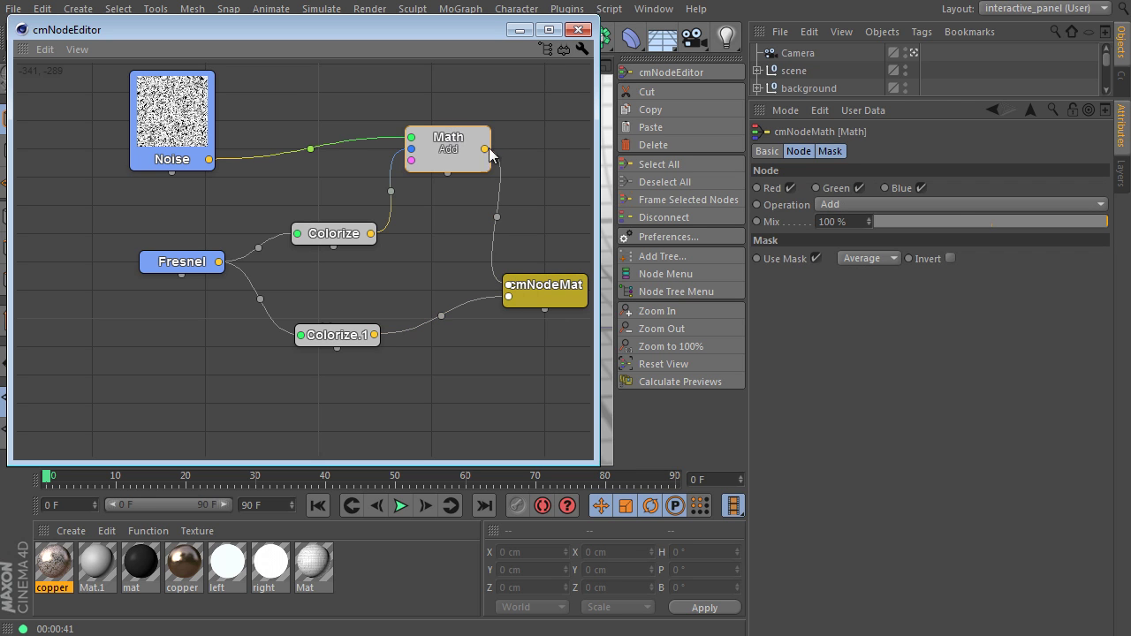
{"action": "left_click", "coordinate": [770, 204]}
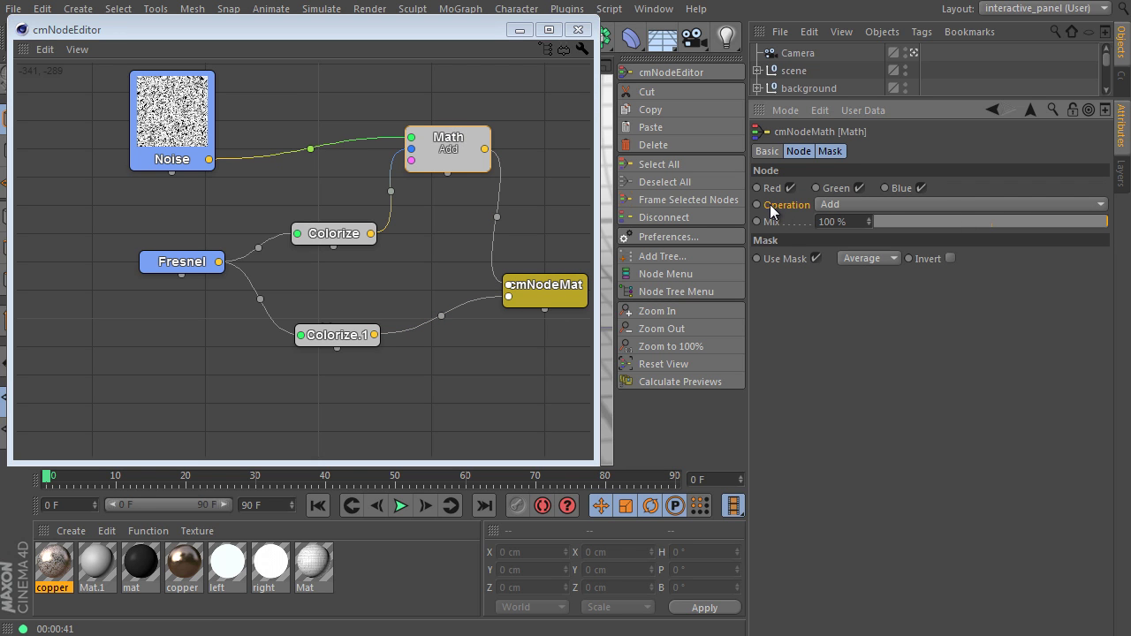
{"action": "left_click", "coordinate": [880, 209]}
{"action": "left_click", "coordinate": [872, 257]}
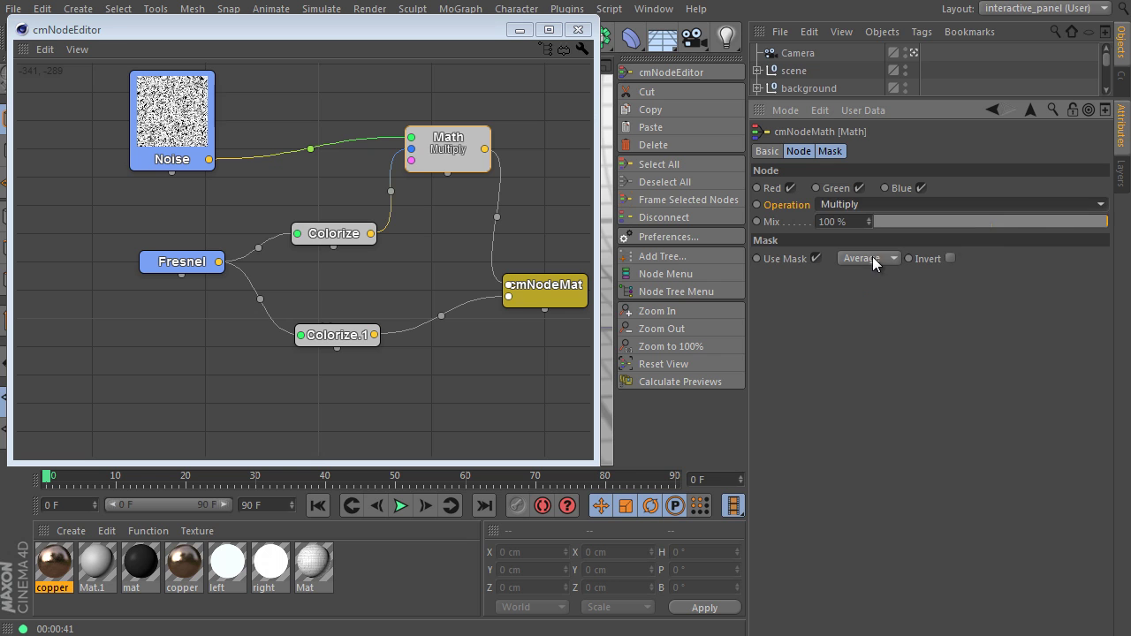
{"action": "mouse_move", "coordinate": [1088, 226]}
{"action": "left_mouse_down"}
{"action": "mouse_move", "coordinate": [942, 228]}
{"action": "mouse_move", "coordinate": [955, 226]}
{"action": "left_mouse_up"}
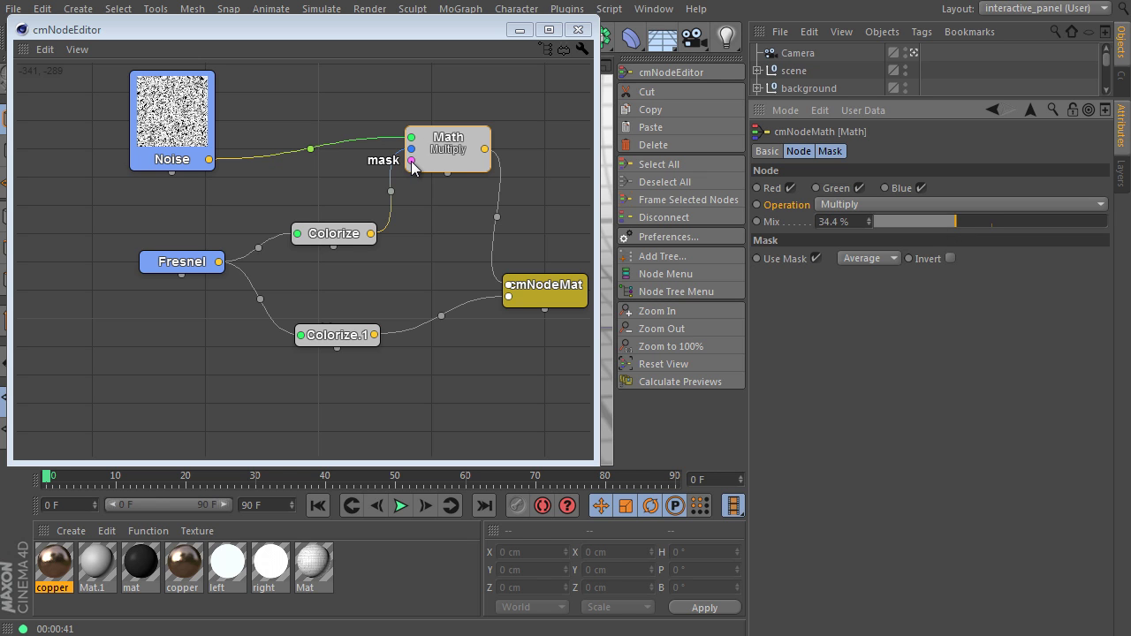
{"action": "left_click_drag", "start_coordinate": [952, 221], "coordinate": [991, 223]}
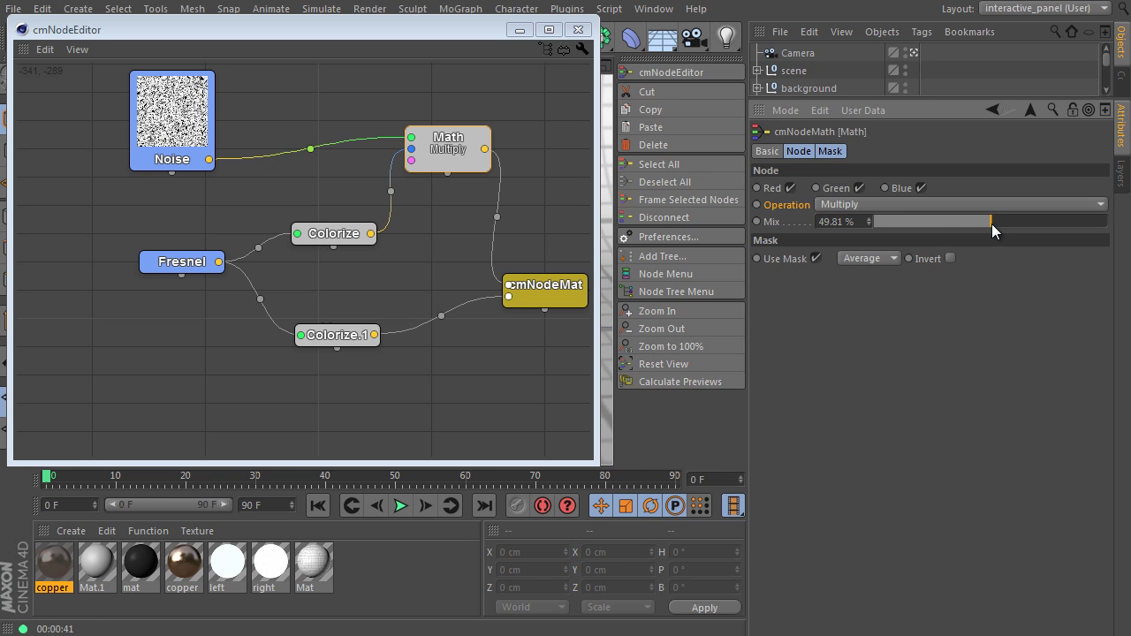
Spread out the Fresnel, Colorize and Math nodes to free space in front of the material node
{"action": "left_click_drag", "start_coordinate": [336, 234], "coordinate": [320, 206]}
{"action": "left_click_drag", "start_coordinate": [193, 269], "coordinate": [159, 251]}
{"action": "left_click_drag", "start_coordinate": [339, 338], "coordinate": [286, 321]}
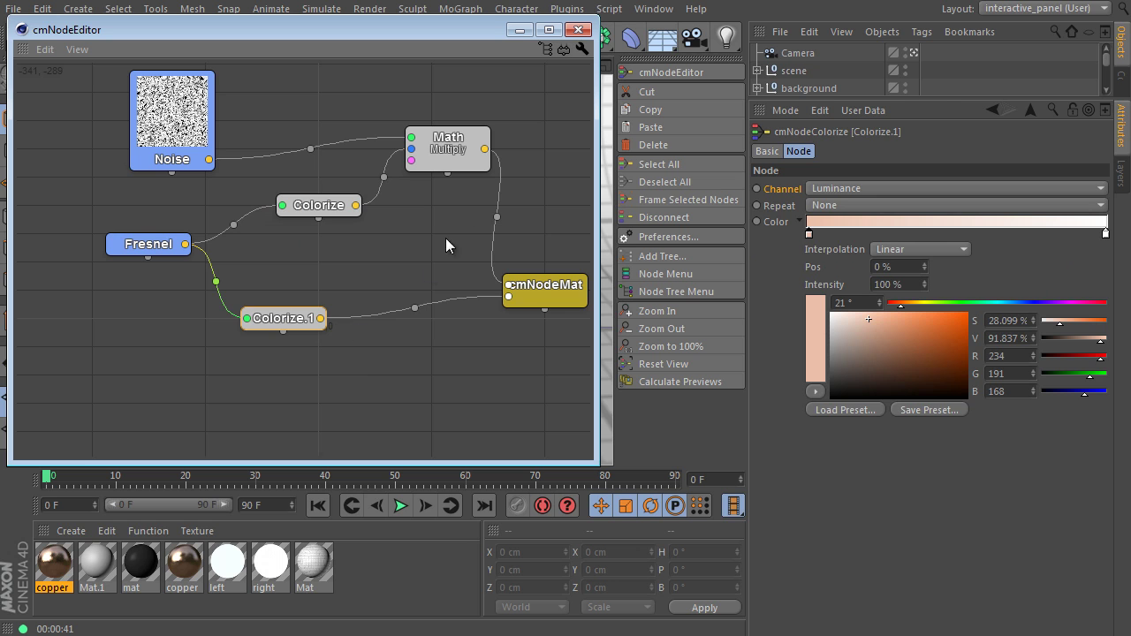
{"action": "left_click_drag", "start_coordinate": [457, 150], "coordinate": [441, 150]}
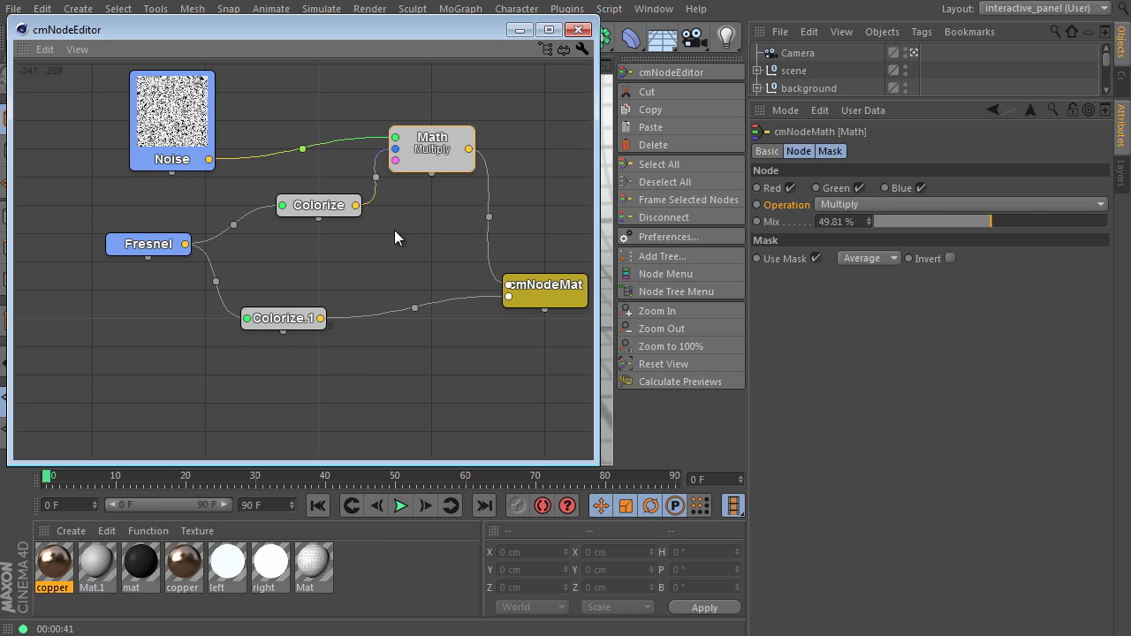
Add a Blend node and connect Noise to its inputA and the second Colorize node to its second input
{"action": "right_click", "coordinate": [391, 190]}
{"action": "mouse_move", "coordinate": [421, 236]}
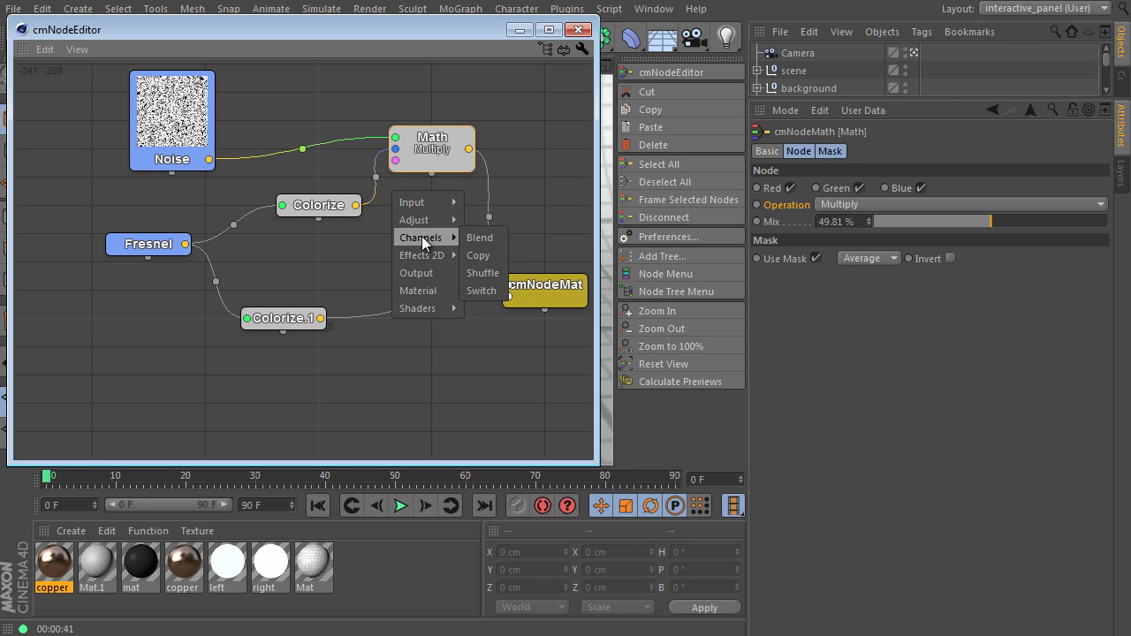
{"action": "left_click", "coordinate": [485, 240]}
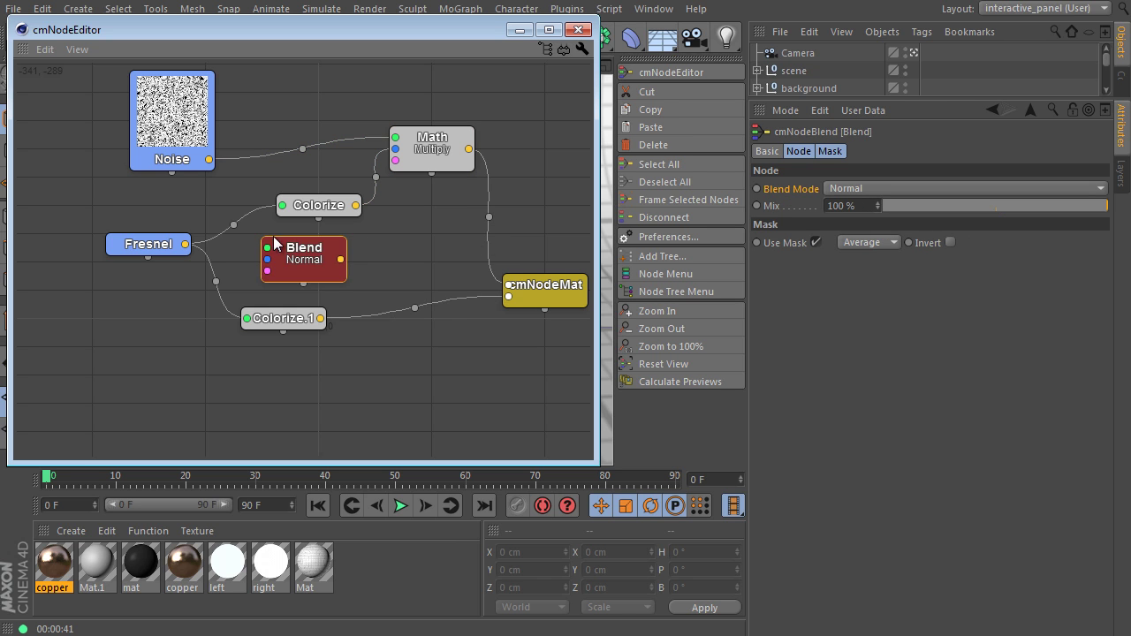
{"action": "left_click_drag", "start_coordinate": [294, 242], "coordinate": [323, 324]}
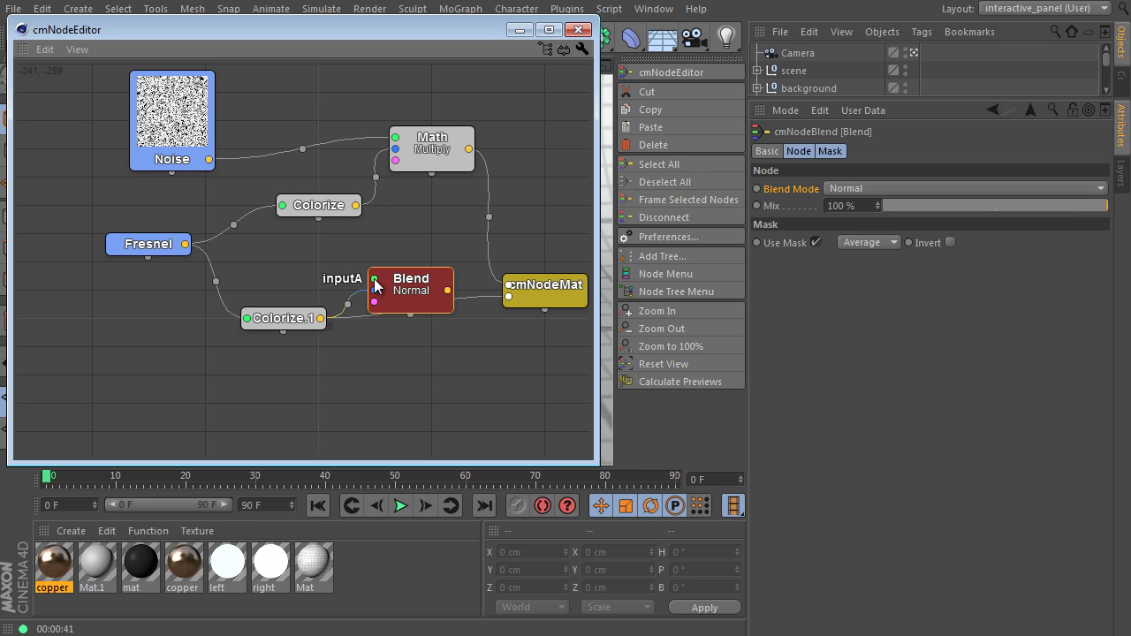
{"action": "left_click_drag", "start_coordinate": [371, 284], "coordinate": [212, 164]}
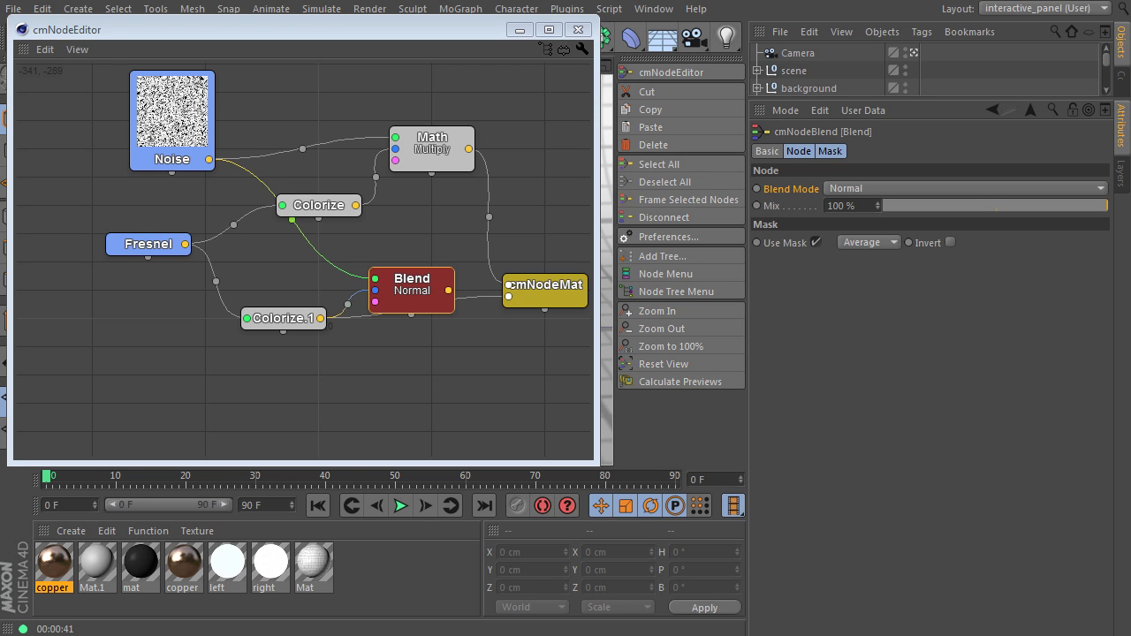
Set the Blend node to Multiply with a 63.87% mix and connect its output to the material node's reflection input
{"action": "left_click", "coordinate": [896, 189]}
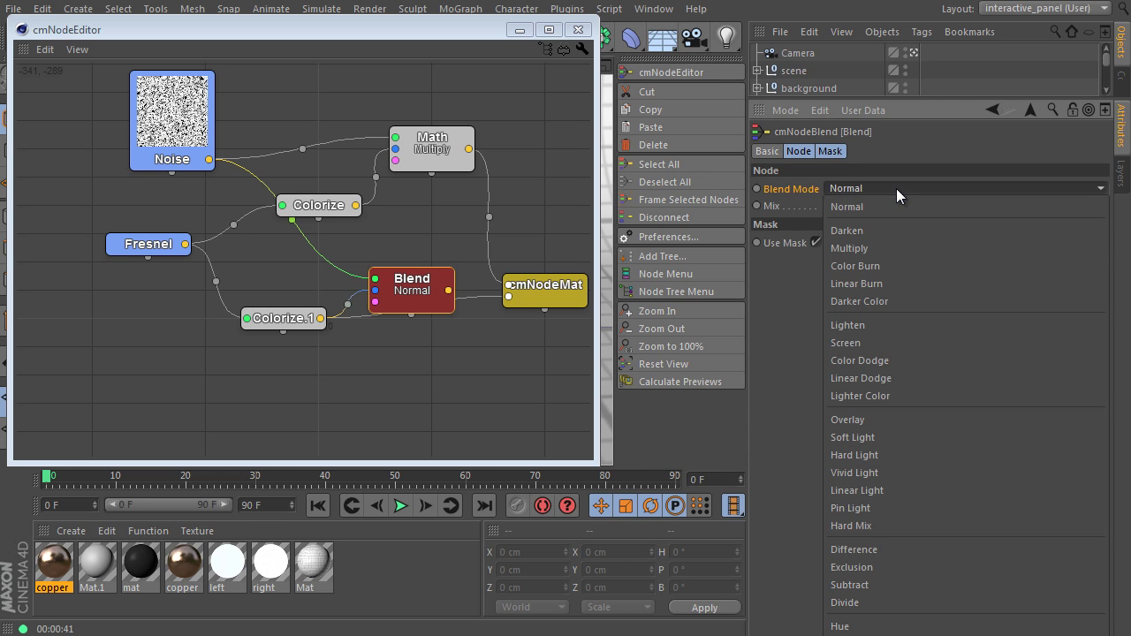
{"action": "left_click", "coordinate": [893, 247]}
{"action": "left_click_drag", "start_coordinate": [412, 281], "coordinate": [412, 264]}
{"action": "left_click_drag", "start_coordinate": [1046, 206], "coordinate": [1028, 206]}
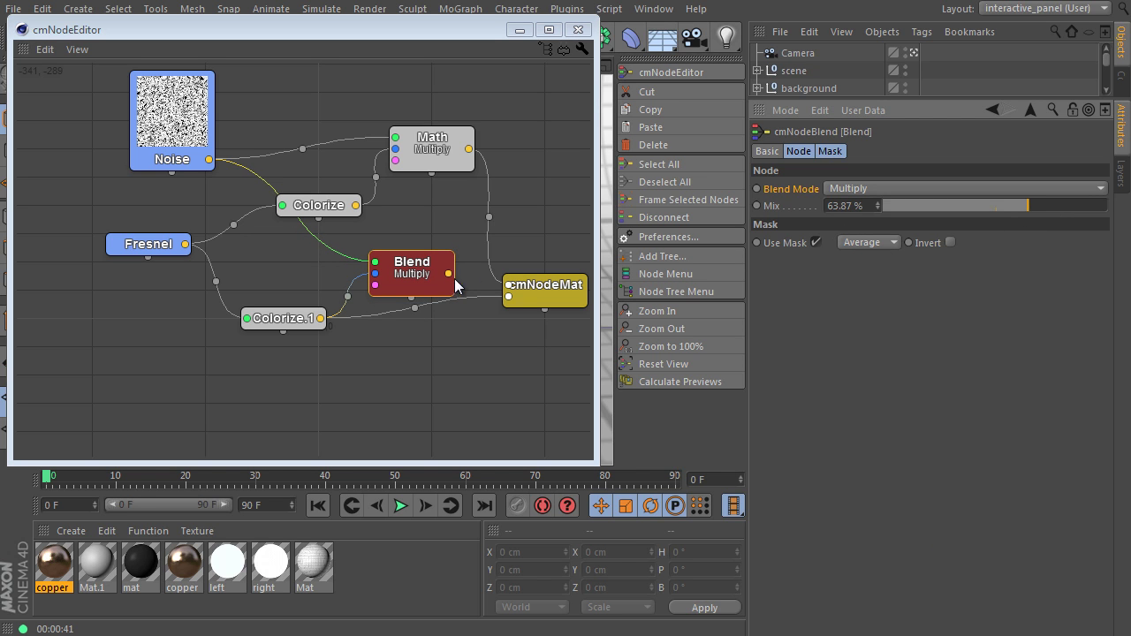
{"action": "left_click_drag", "start_coordinate": [449, 274], "coordinate": [506, 297]}
Minimize the node editor to render the noisy copper material in the viewport, and reopen the editor
{"action": "left_click", "coordinate": [519, 33]}
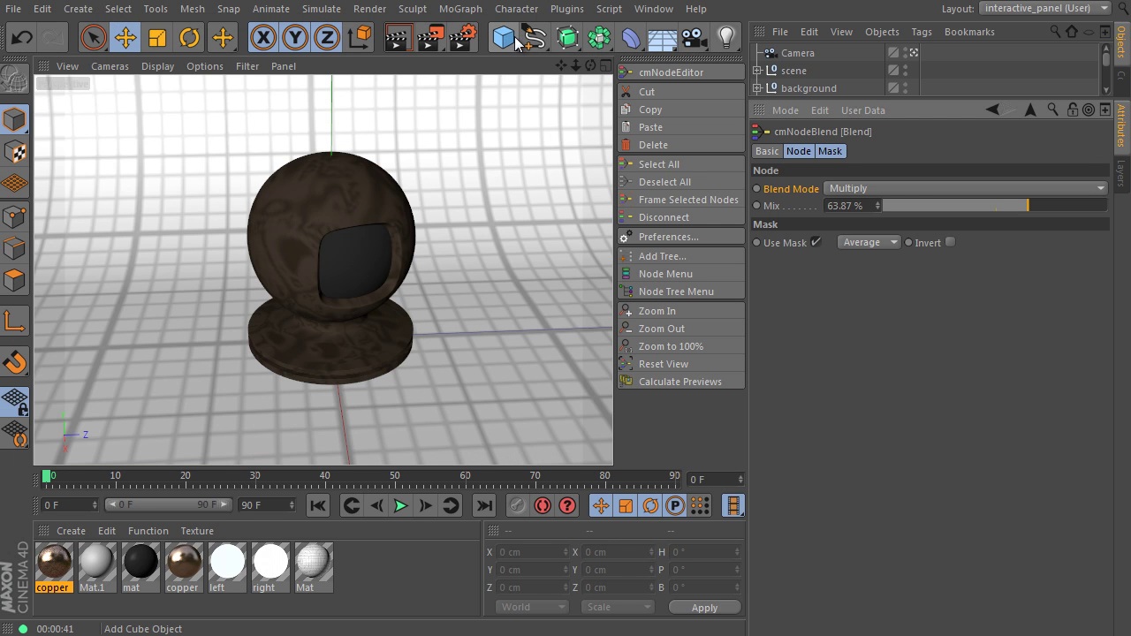
{"action": "left_click", "coordinate": [398, 42]}
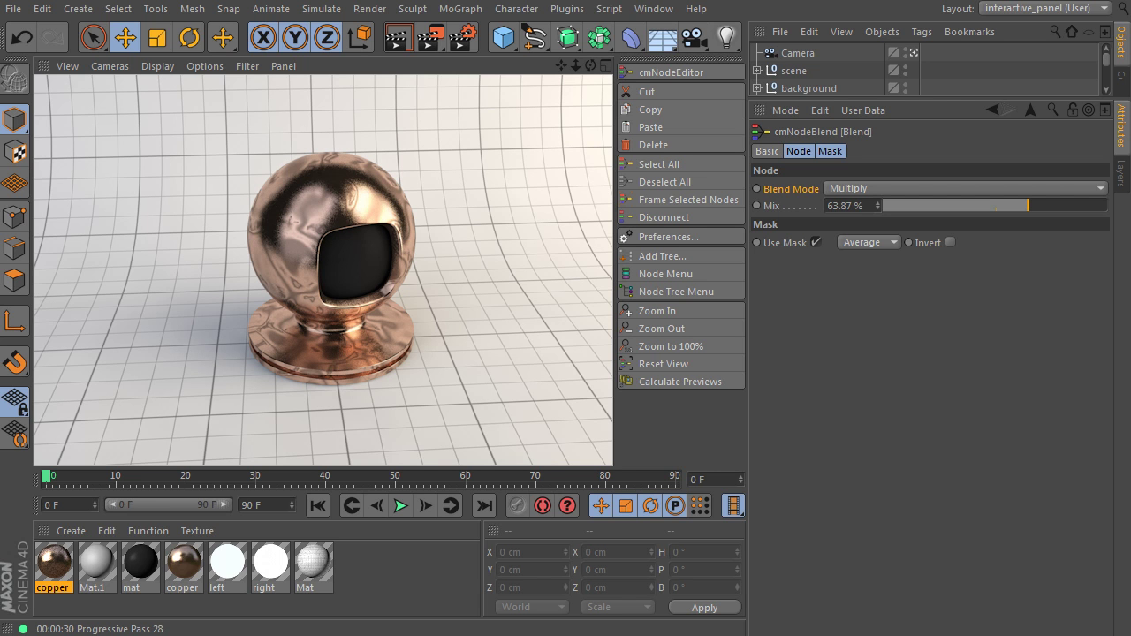
{"action": "left_click", "coordinate": [662, 72]}
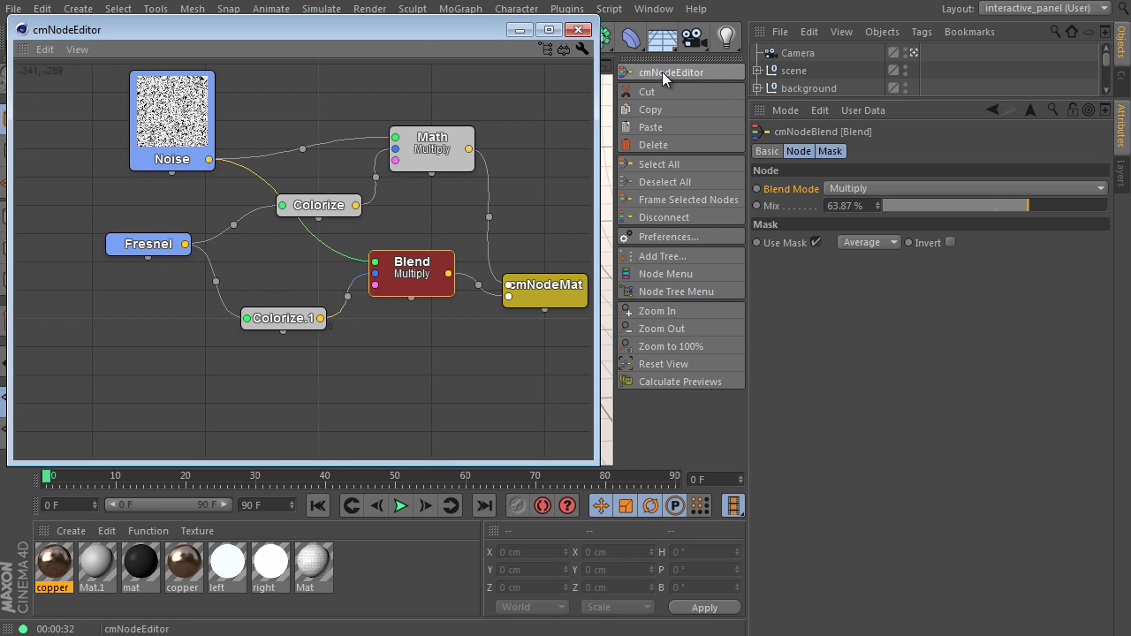
Enable the Normal channel on the copper material node
{"action": "left_click", "coordinate": [542, 294]}
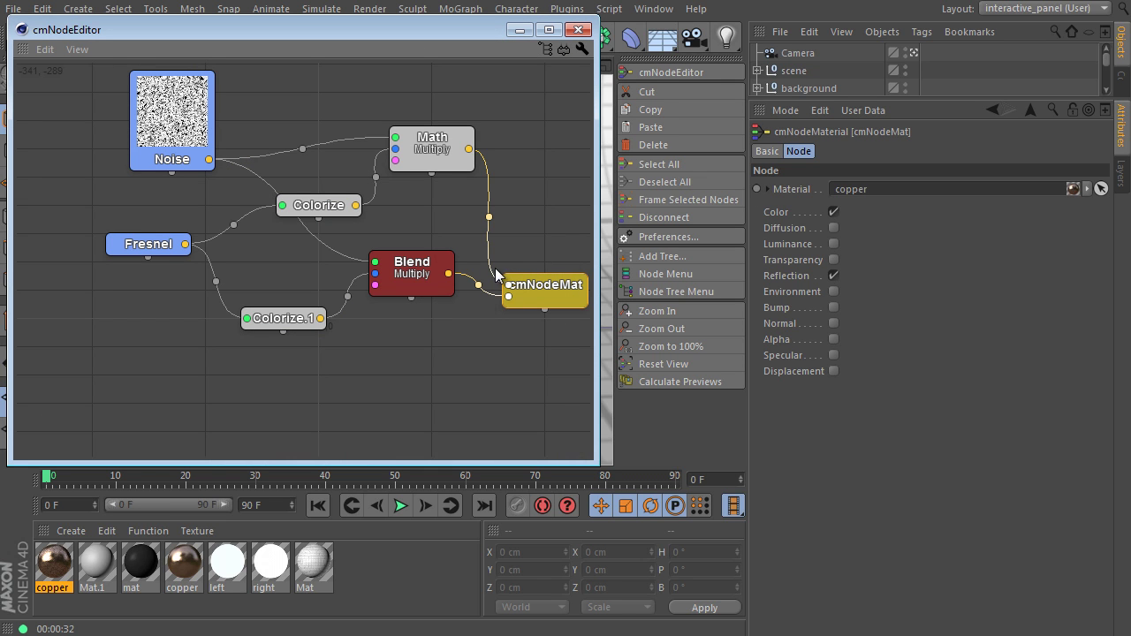
{"action": "left_click", "coordinate": [780, 324]}
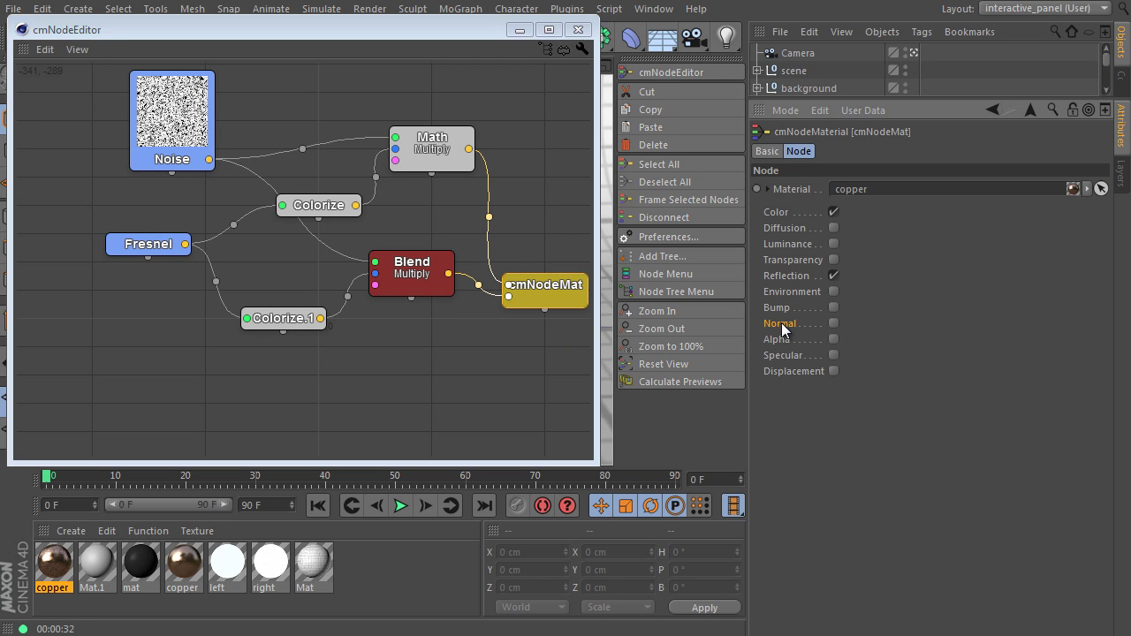
{"action": "left_click", "coordinate": [835, 324]}
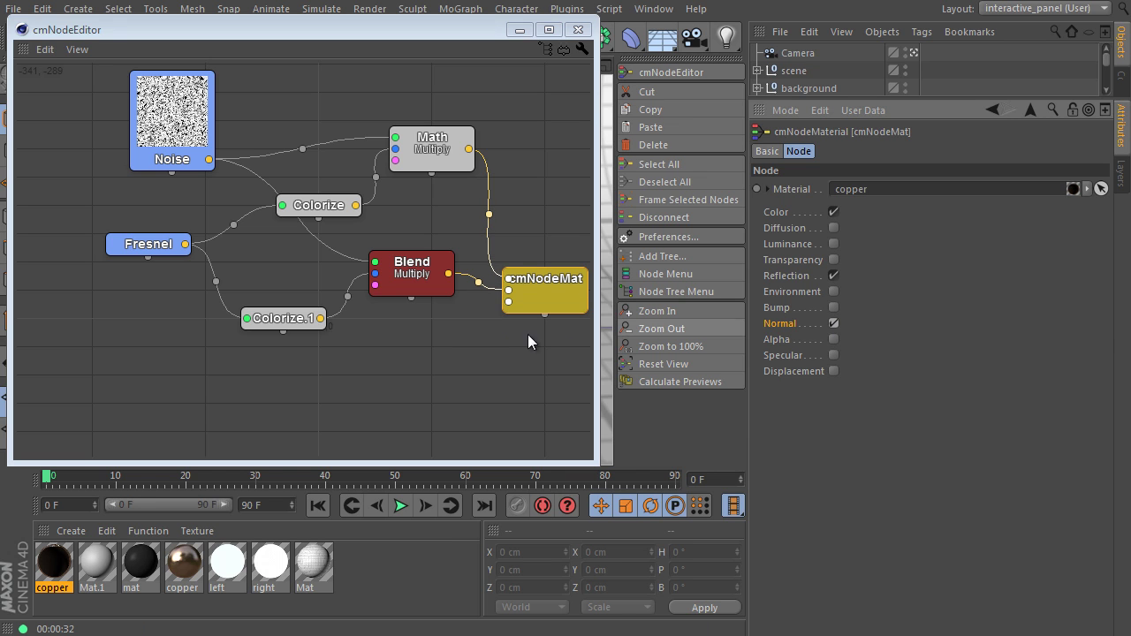
Move the second Colorize node up to make room and add a Normal Map effect node
{"action": "left_click_drag", "start_coordinate": [294, 318], "coordinate": [277, 290]}
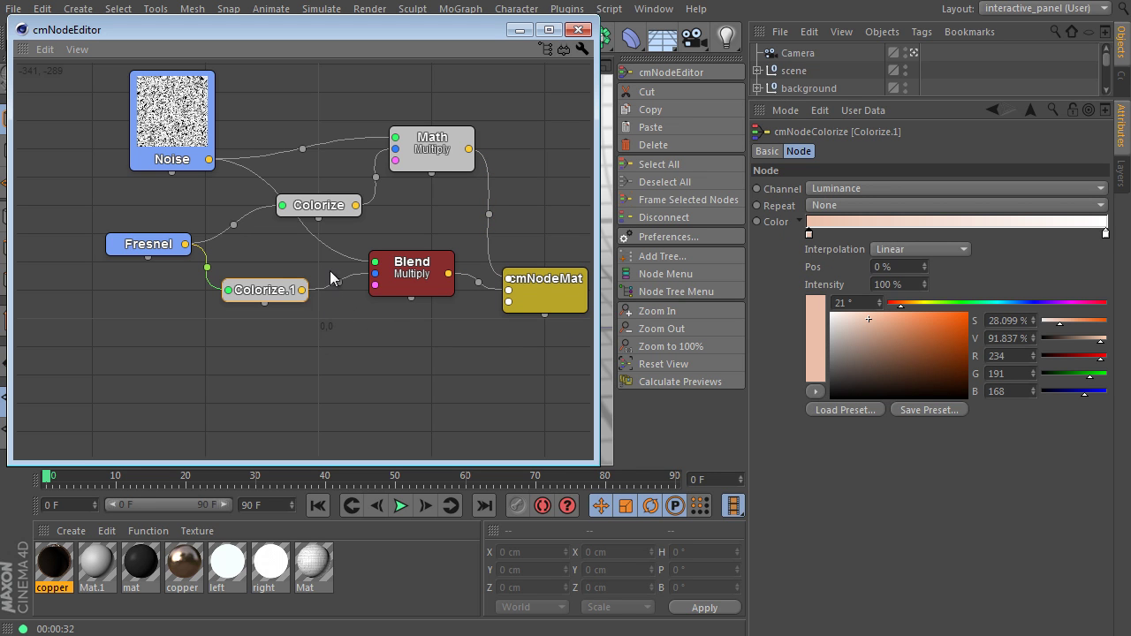
{"action": "right_click", "coordinate": [293, 243]}
{"action": "mouse_move", "coordinate": [314, 272]}
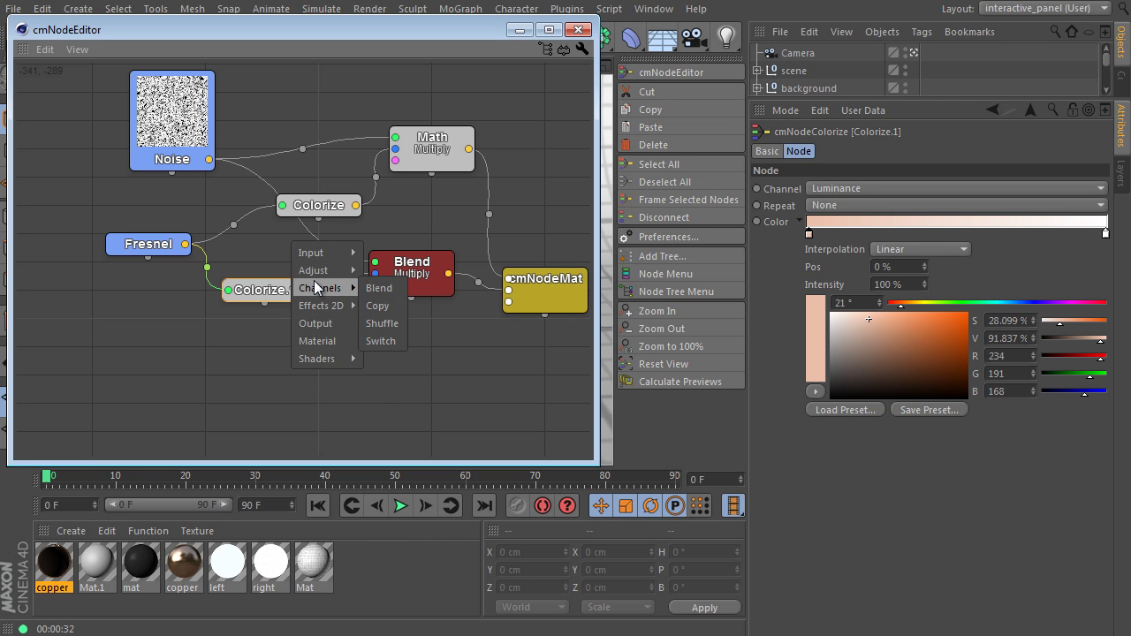
{"action": "mouse_move", "coordinate": [323, 305]}
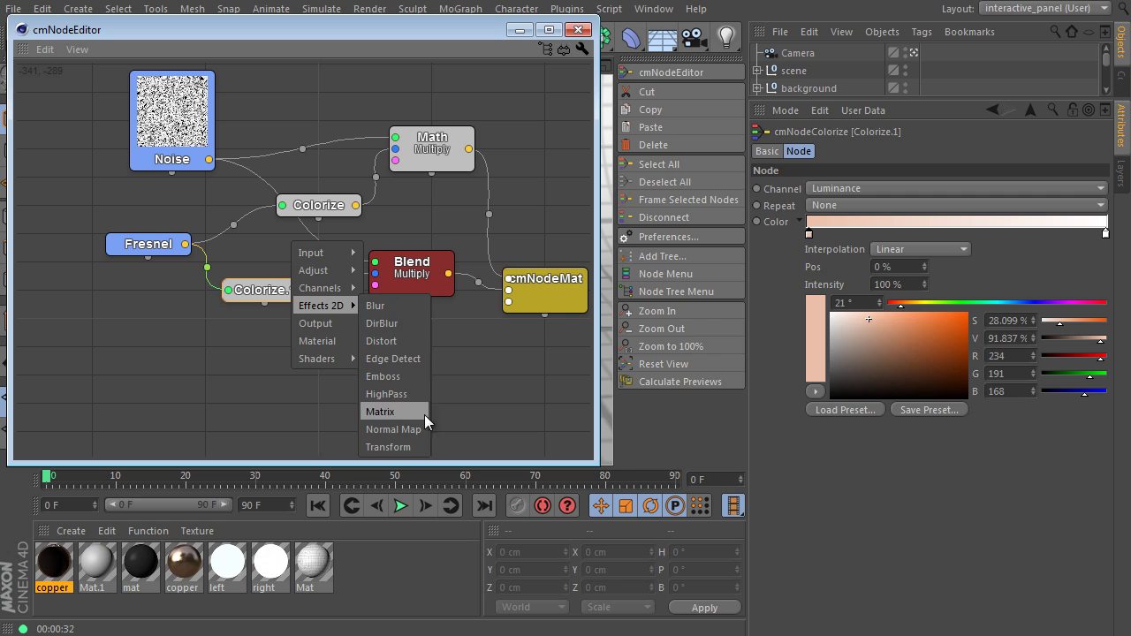
{"action": "left_click", "coordinate": [395, 430]}
Place the Normal Map node below the Blend node and wire it between the Noise node and the material's normal input
{"action": "left_click_drag", "start_coordinate": [296, 263], "coordinate": [301, 290]}
{"action": "left_click_drag", "start_coordinate": [265, 253], "coordinate": [209, 159]}
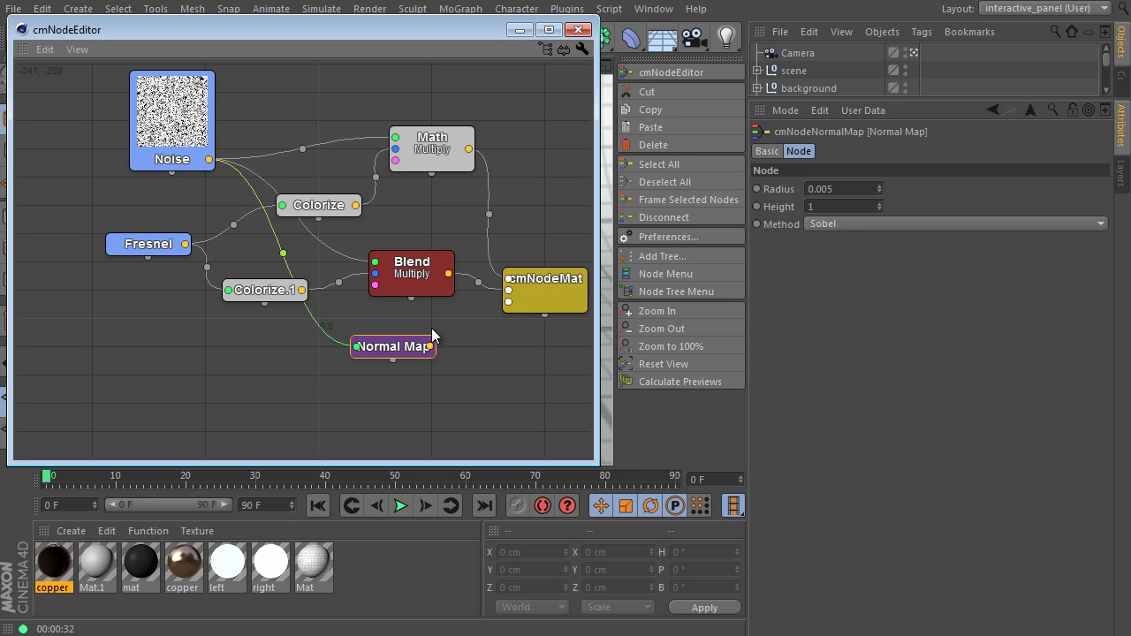
{"action": "left_click_drag", "start_coordinate": [432, 346], "coordinate": [510, 302]}
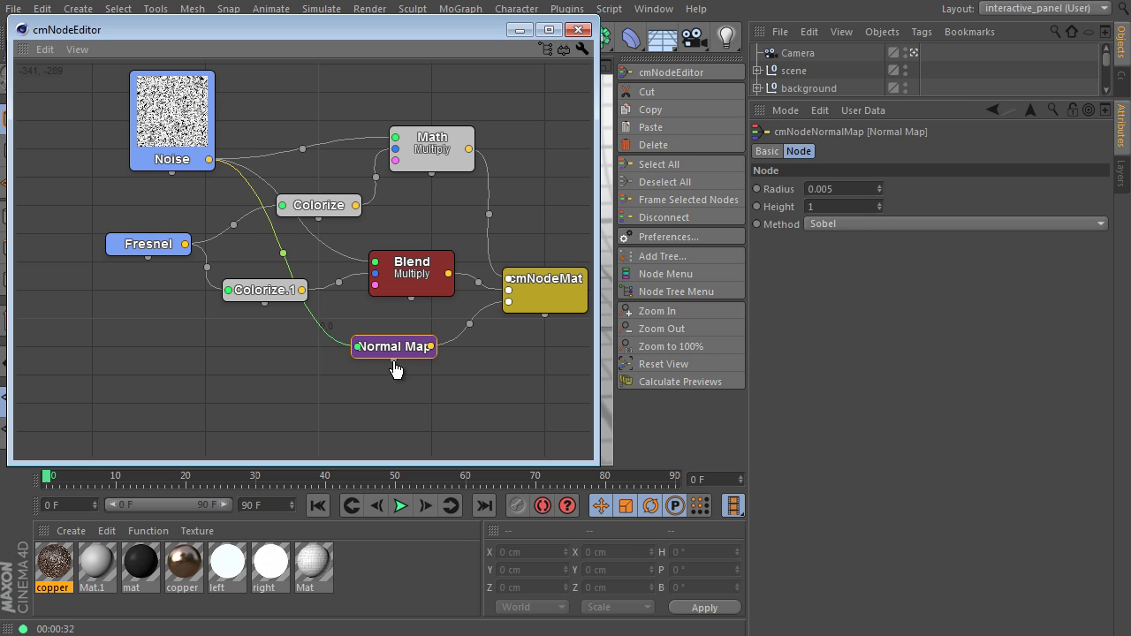
Expand the Normal Map node's preview, move the node below the Blend node, and collapse the Noise node's preview
{"action": "left_click", "coordinate": [394, 362]}
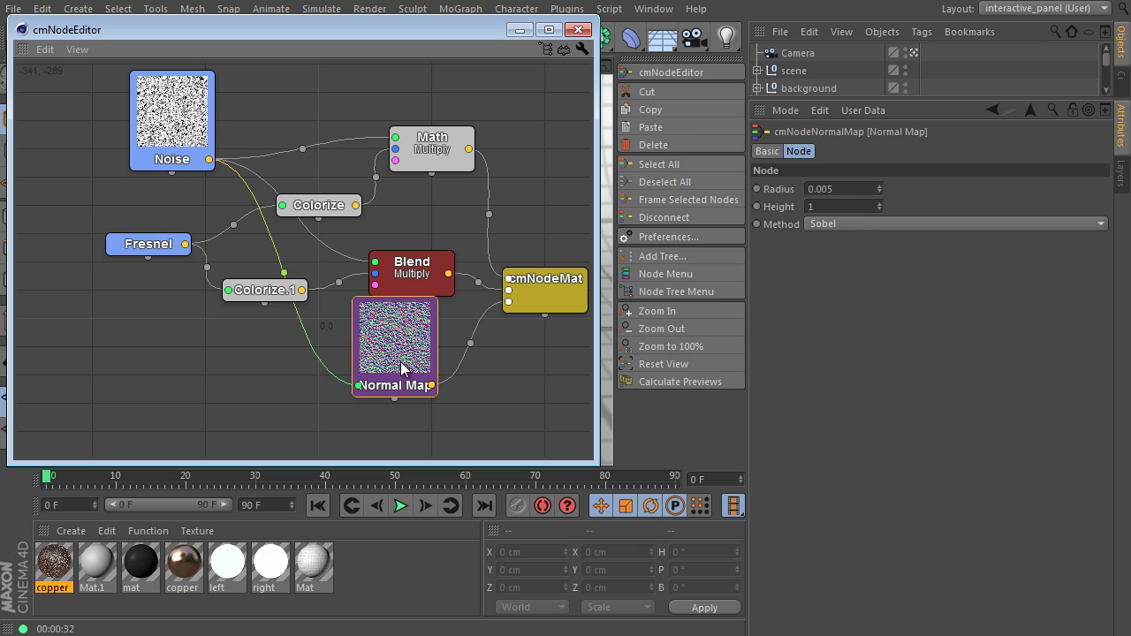
{"action": "left_click", "coordinate": [182, 167]}
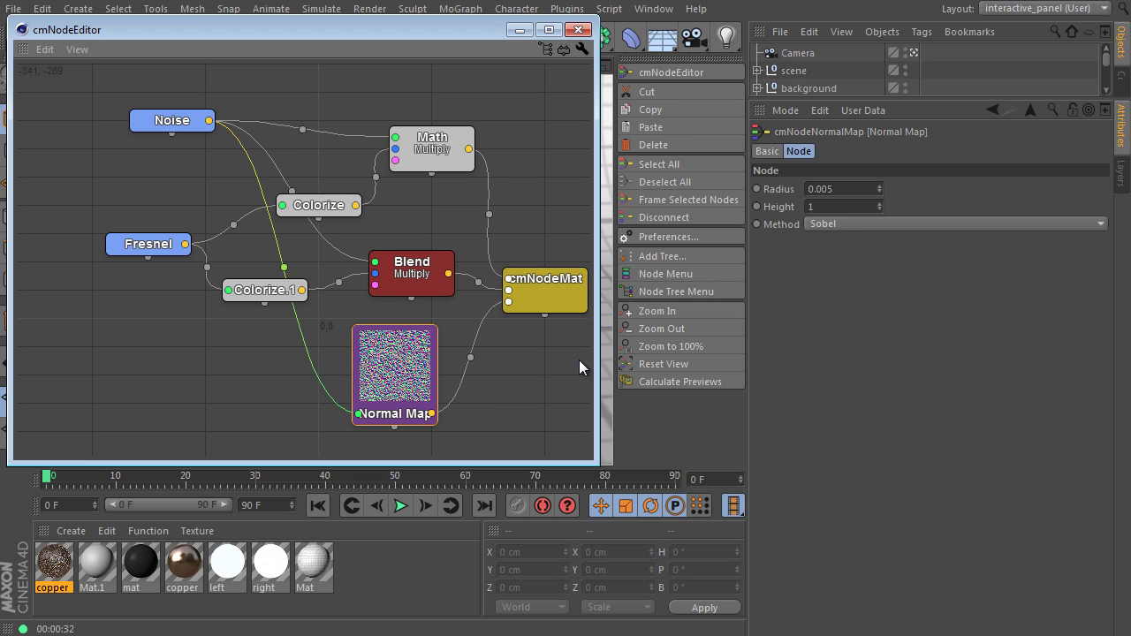
Set the Normal Map node's height to 0 and its radius to 0.001
{"action": "left_click", "coordinate": [815, 206]}
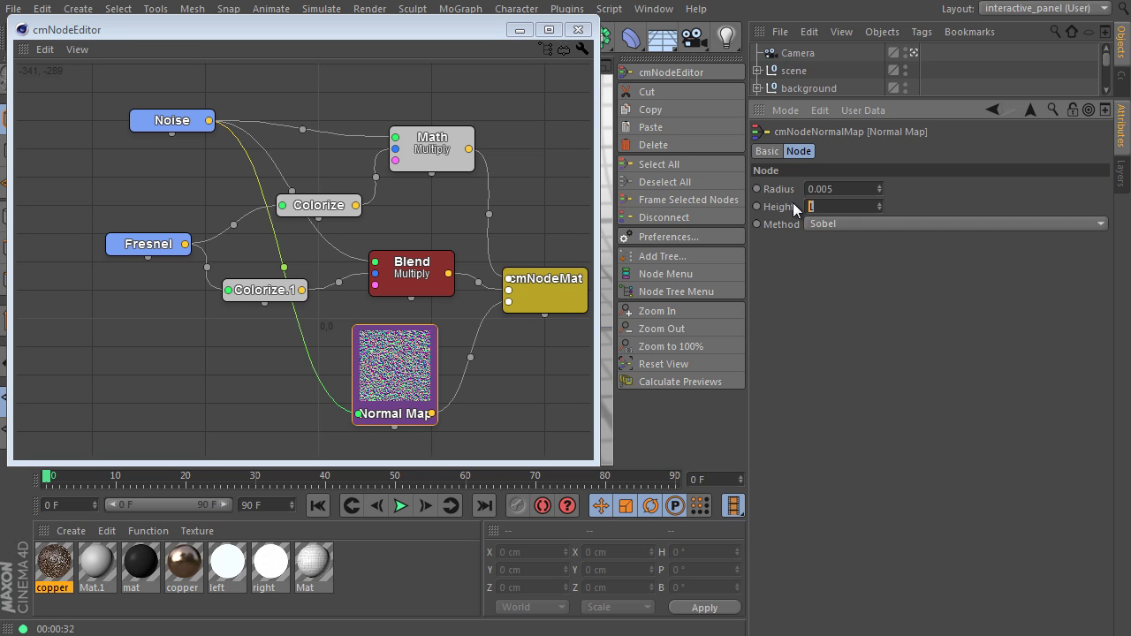
{"action": "key", "text": "Return"}
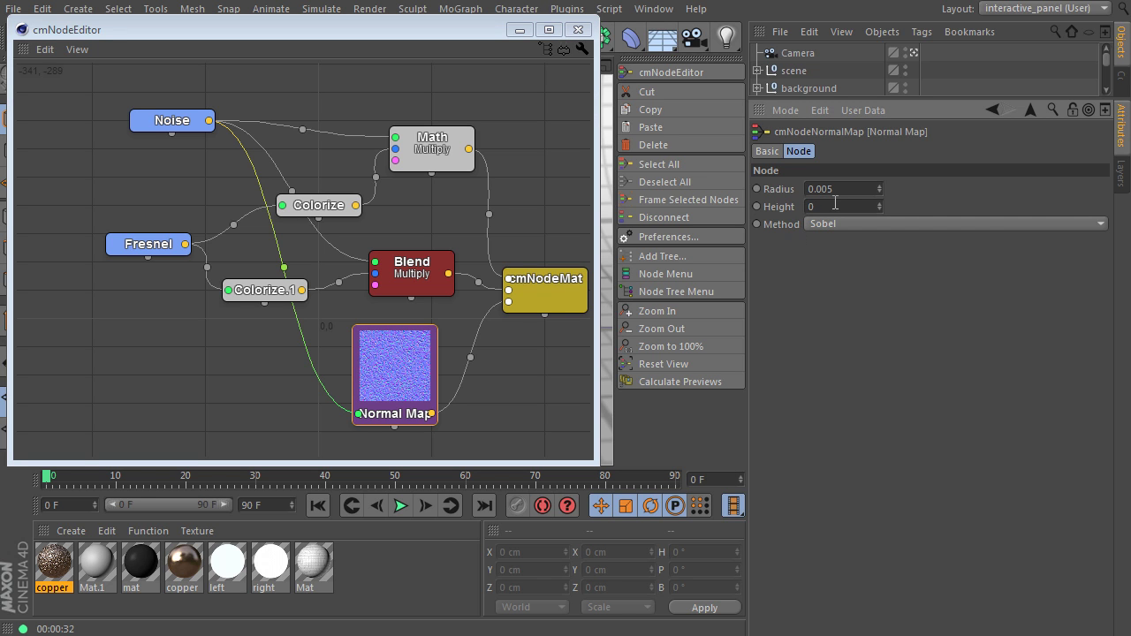
{"action": "left_click_drag", "start_coordinate": [828, 189], "coordinate": [868, 190]}
{"action": "type", "text": "1"}
{"action": "key", "text": "Return"}
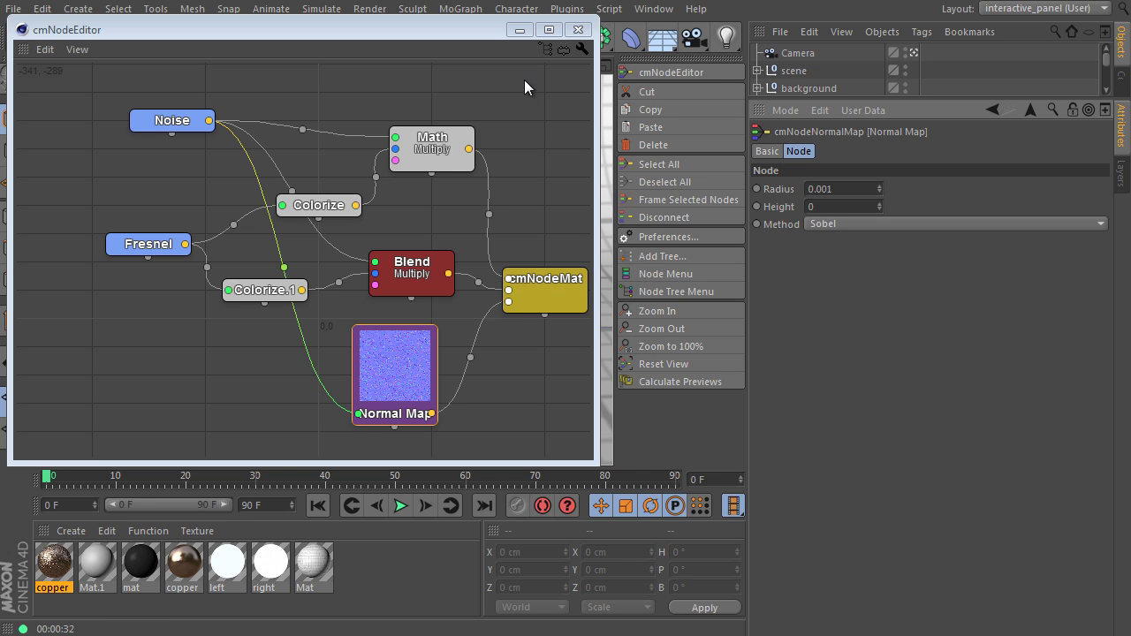
Set the Normal Map node's height to 0.8 and its method to Prewitt
{"action": "left_click", "coordinate": [836, 207]}
{"action": "type", "text": "0,8"}
{"action": "key", "text": "Return"}
{"action": "left_click", "coordinate": [819, 227]}
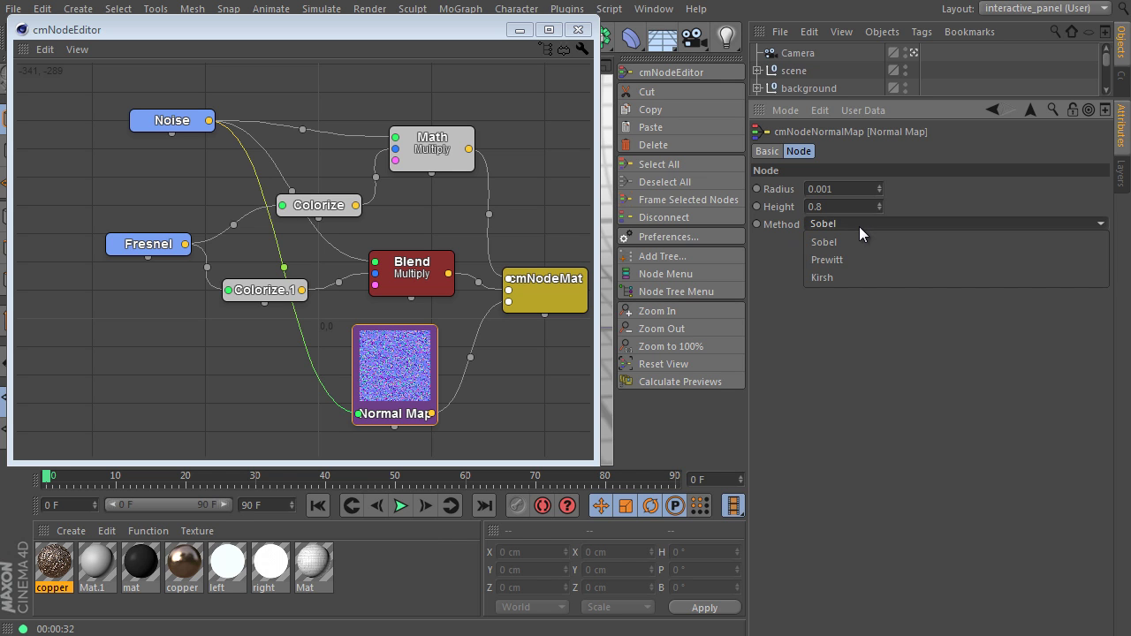
{"action": "left_click", "coordinate": [859, 260]}
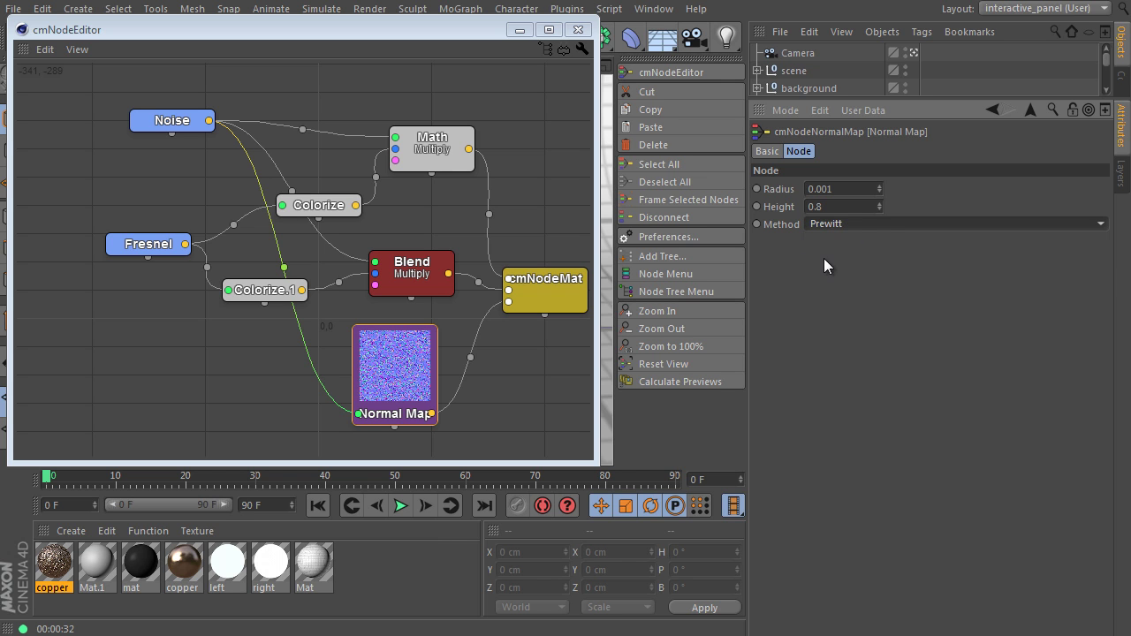
Close the node editor, set the copper material's Normal channel strength to 80%, and render the view
{"action": "left_click", "coordinate": [578, 29]}
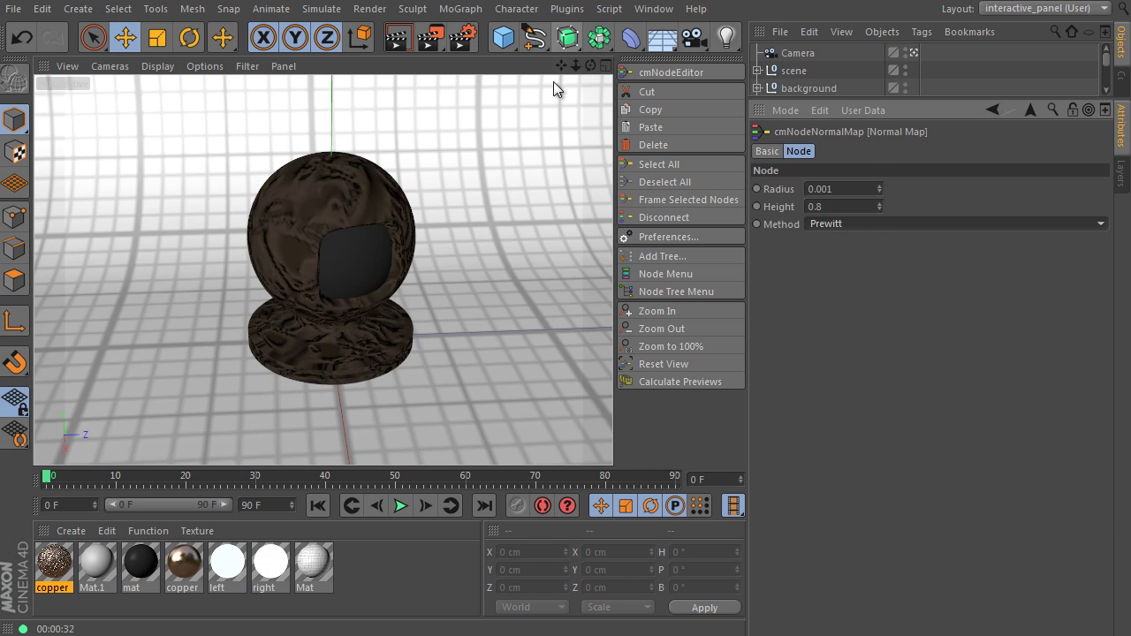
{"action": "double_click", "coordinate": [53, 562]}
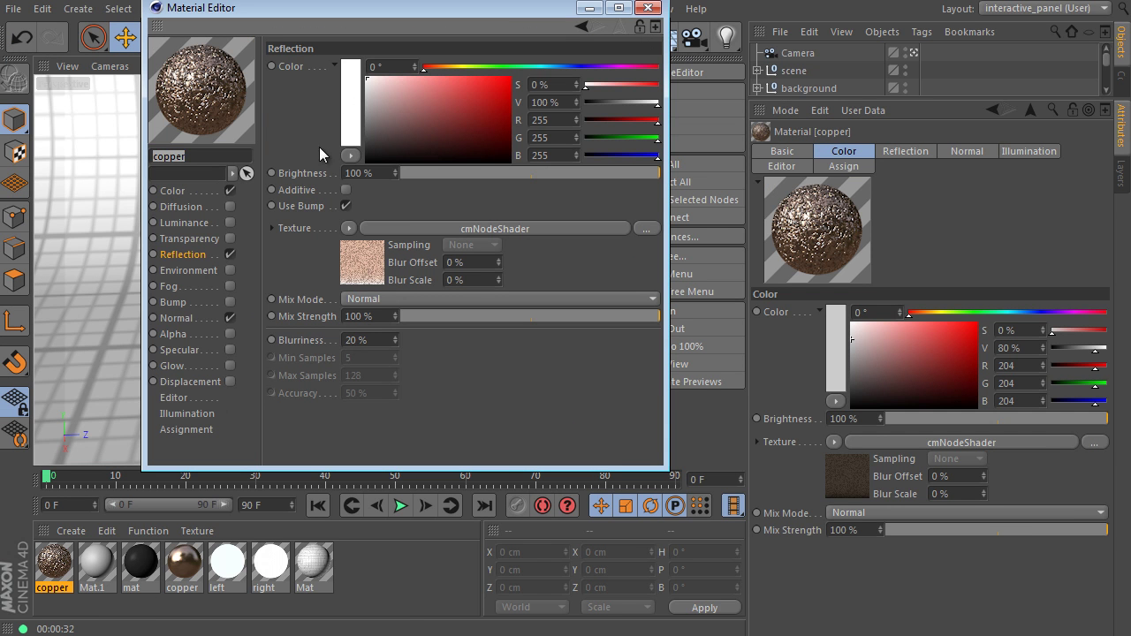
{"action": "left_click", "coordinate": [177, 319]}
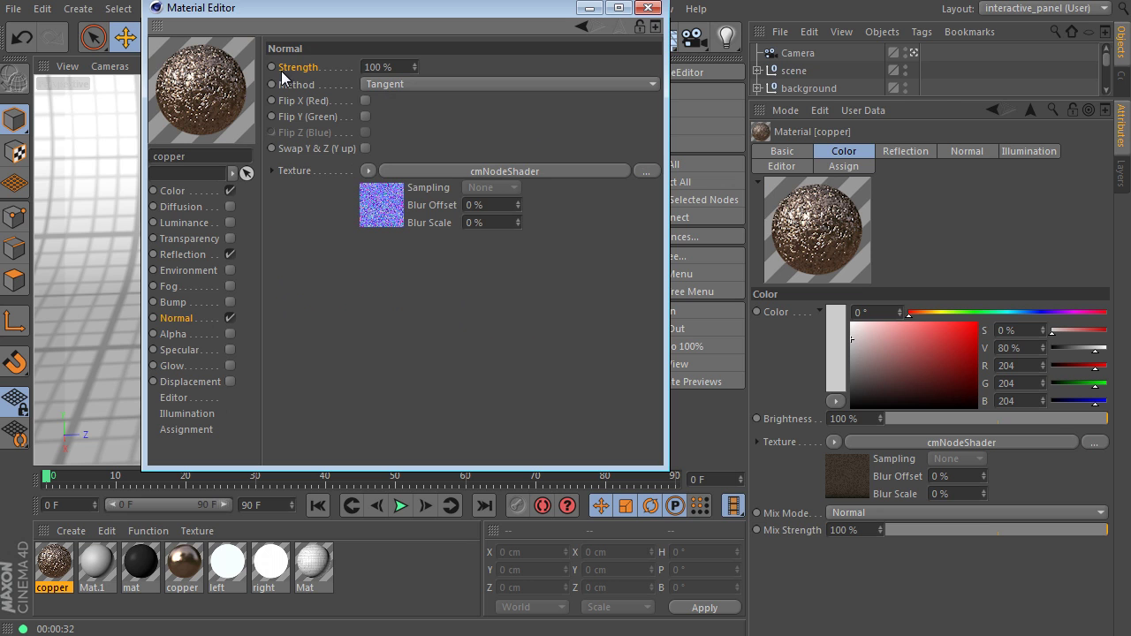
{"action": "left_click", "coordinate": [403, 66]}
{"action": "type", "text": "80"}
{"action": "key", "text": "Return"}
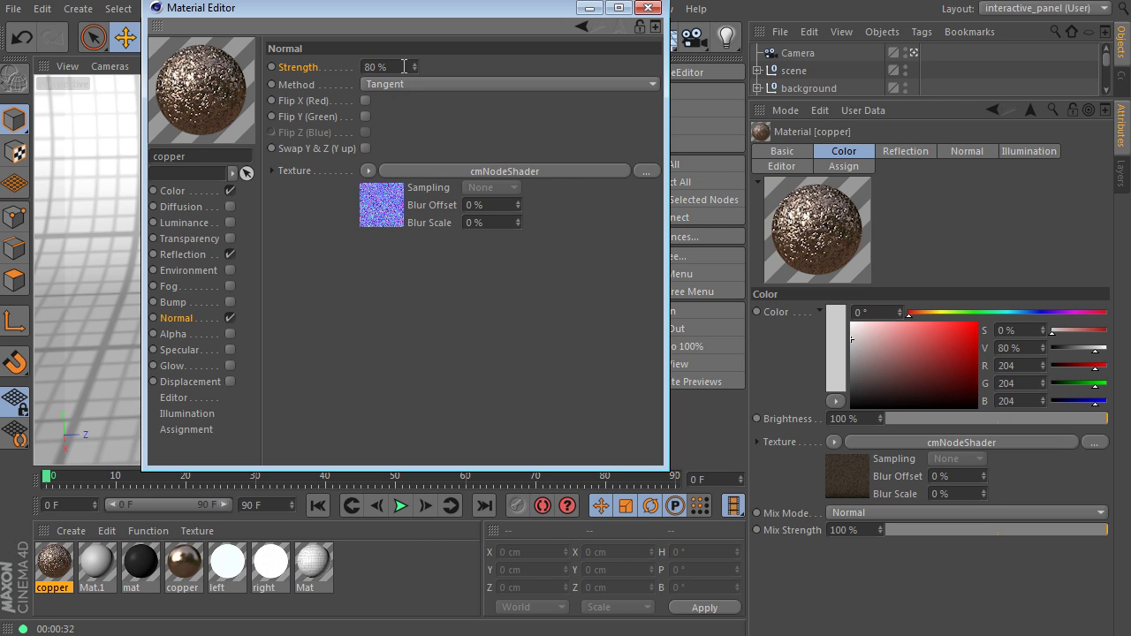
{"action": "left_click", "coordinate": [648, 8]}
{"action": "left_click", "coordinate": [398, 37]}
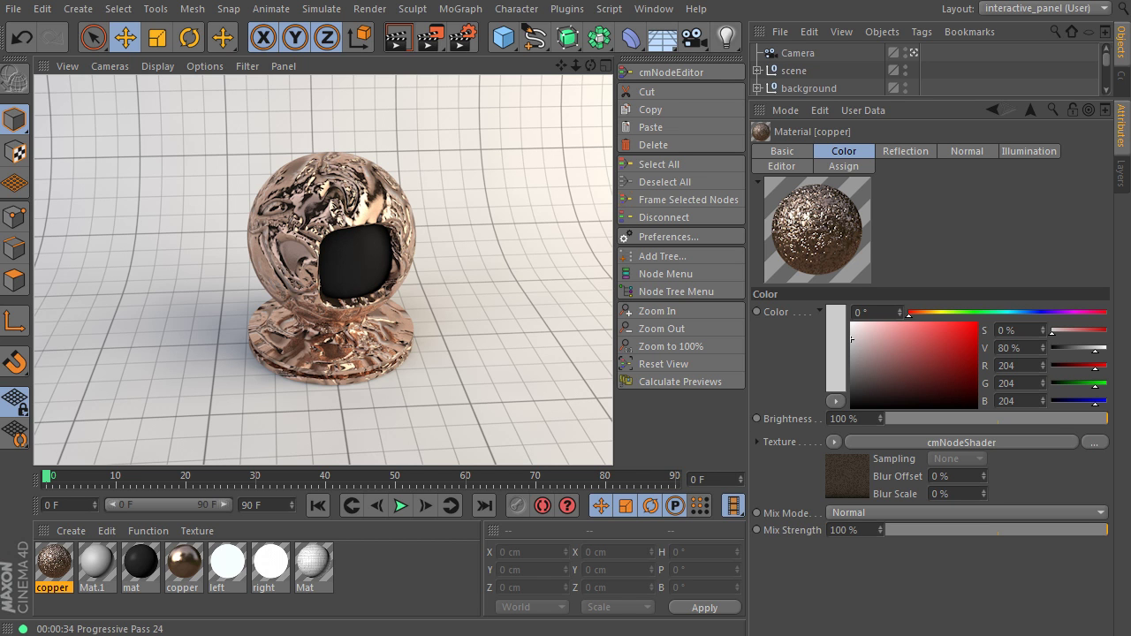
Reopen the node editor, widen its window and reposition it so the full shader list fits on screen
{"action": "left_click", "coordinate": [676, 70]}
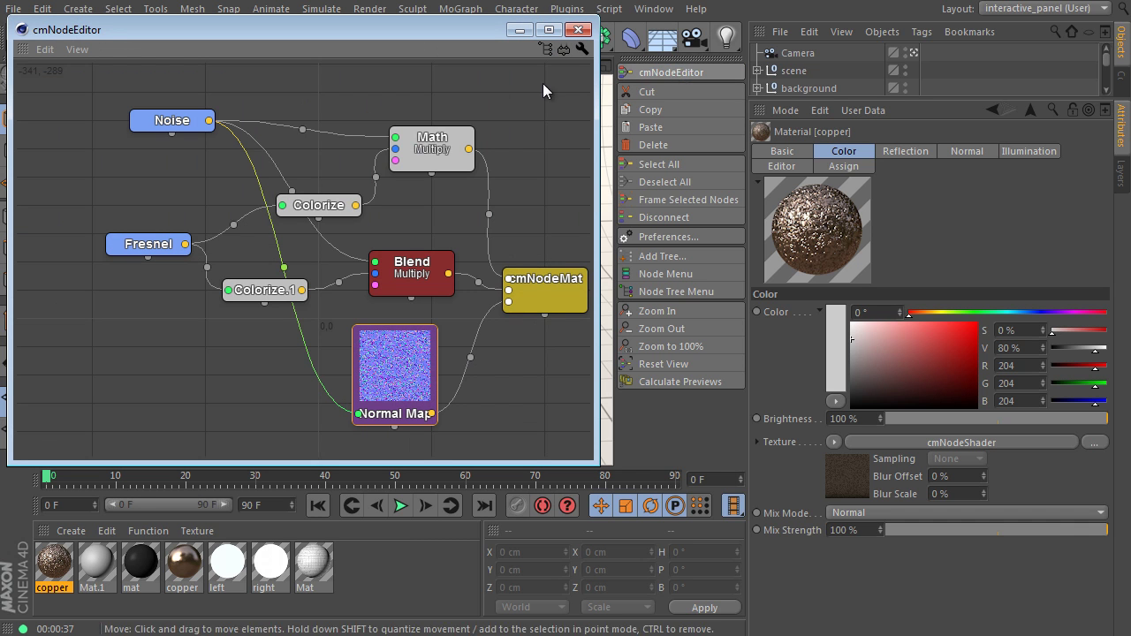
{"action": "left_click_drag", "start_coordinate": [596, 159], "coordinate": [732, 159]}
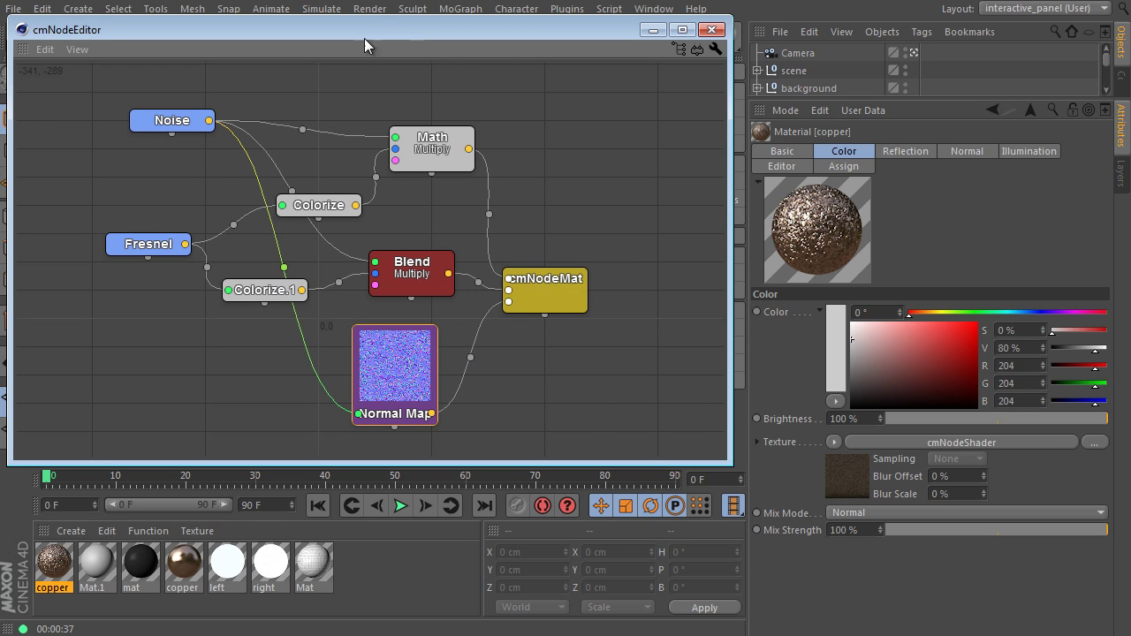
{"action": "left_click_drag", "start_coordinate": [378, 26], "coordinate": [477, 125]}
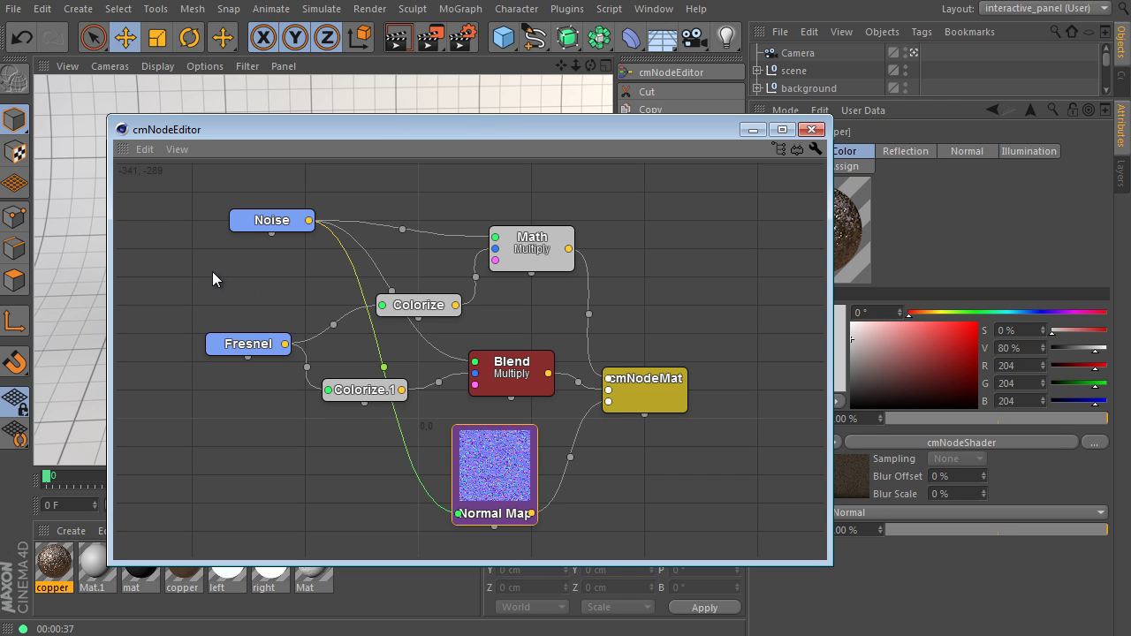
{"action": "right_click", "coordinate": [164, 191]}
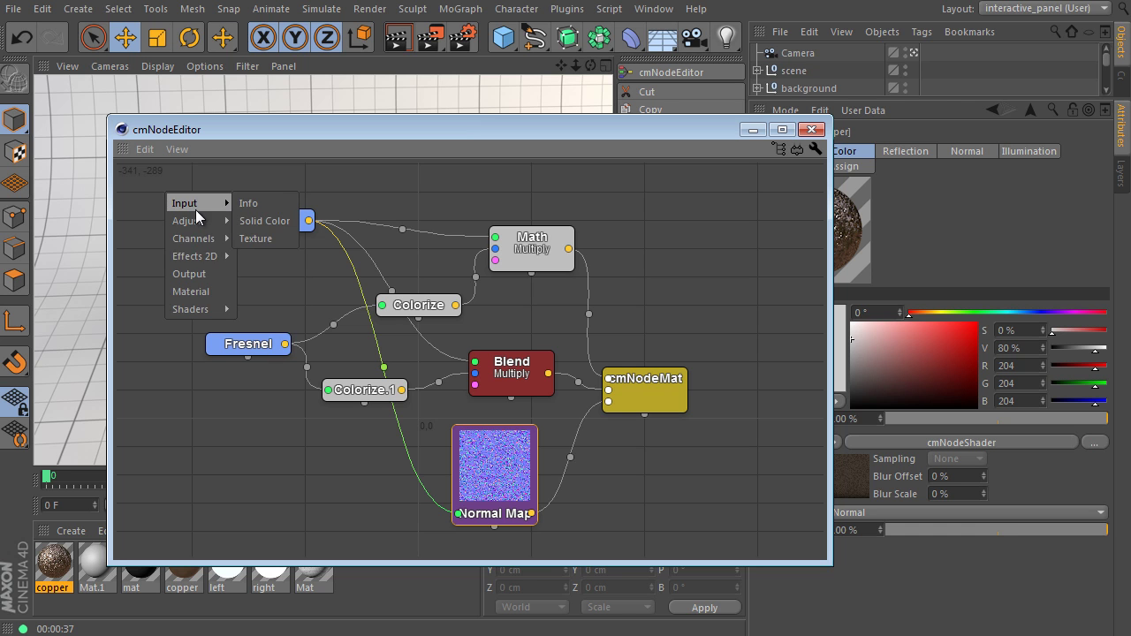
{"action": "mouse_move", "coordinate": [210, 305]}
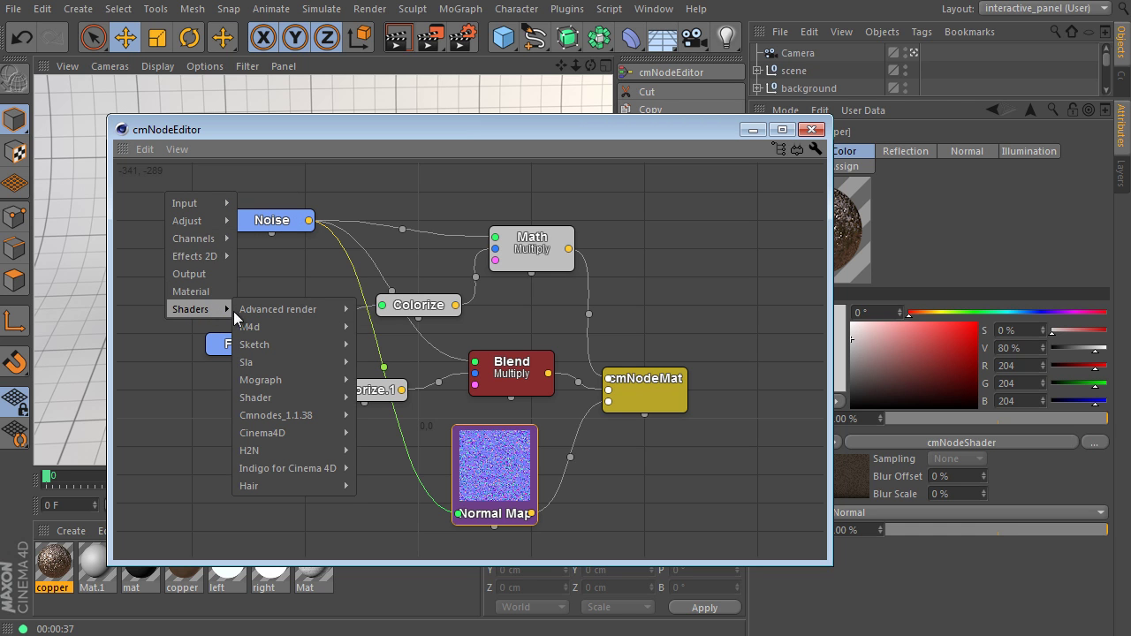
{"action": "mouse_move", "coordinate": [289, 360]}
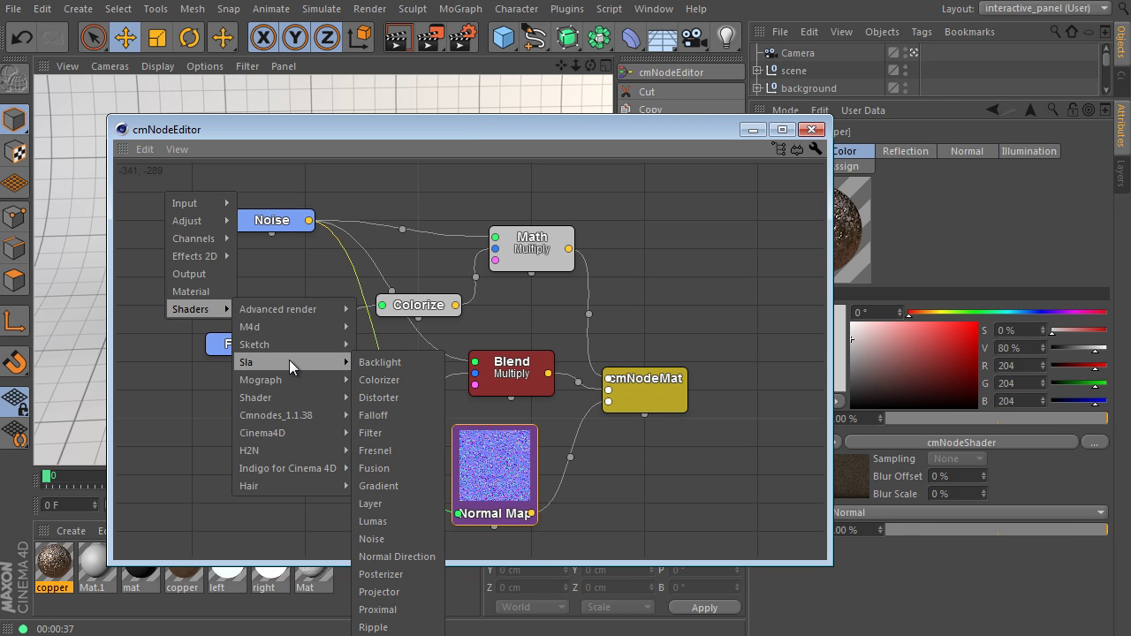
{"action": "left_click", "coordinate": [425, 133]}
{"action": "left_click_drag", "start_coordinate": [425, 133], "coordinate": [406, 77]}
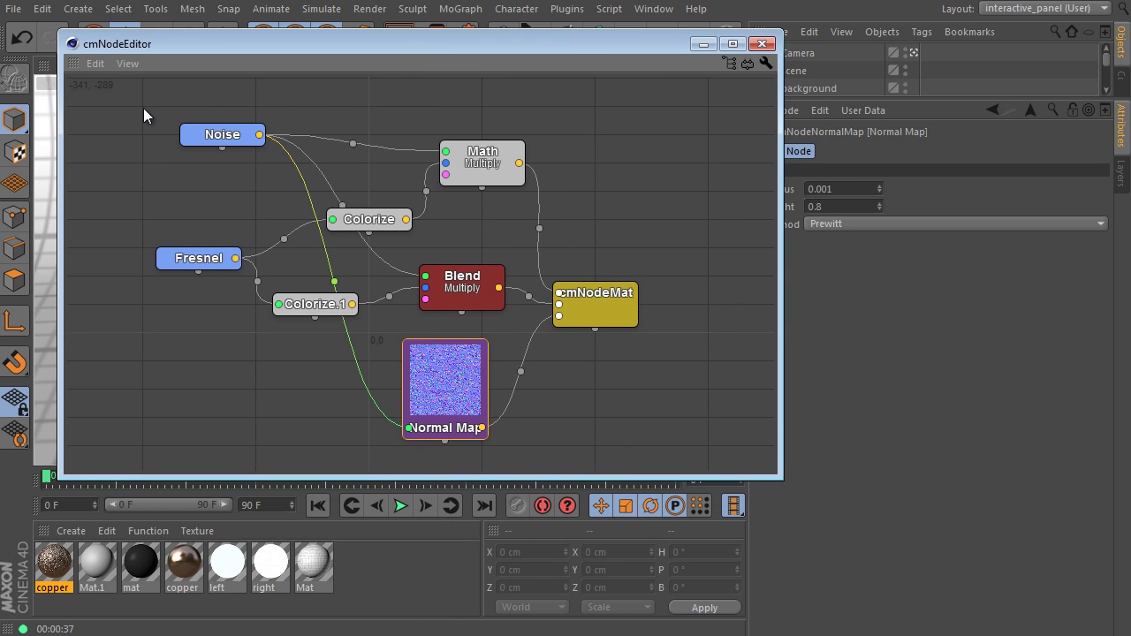
Add a Tiles shader node and place it below the Fresnel node
{"action": "right_click", "coordinate": [136, 99]}
{"action": "mouse_move", "coordinate": [152, 110]}
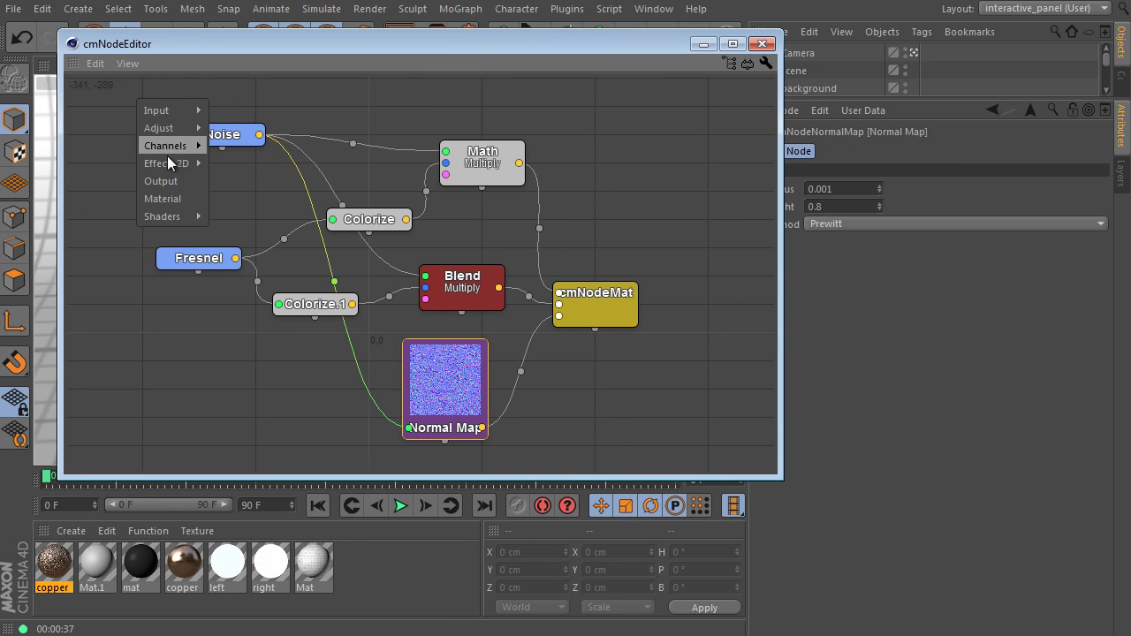
{"action": "mouse_move", "coordinate": [179, 215]}
{"action": "mouse_move", "coordinate": [265, 272]}
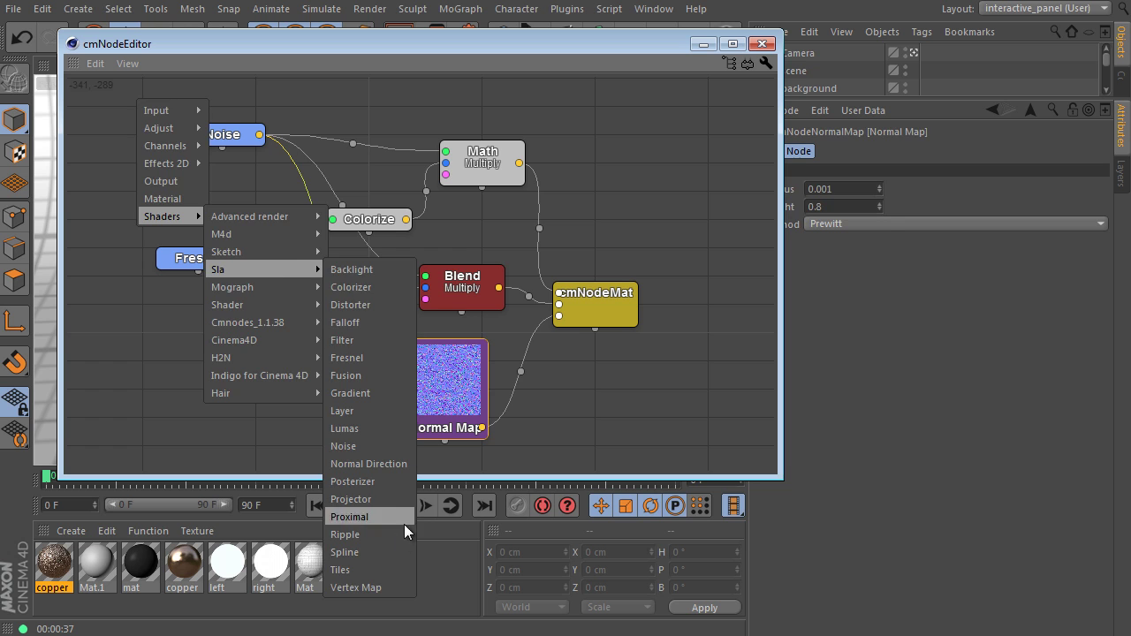
{"action": "left_click", "coordinate": [387, 570]}
{"action": "left_click_drag", "start_coordinate": [375, 267], "coordinate": [141, 320]}
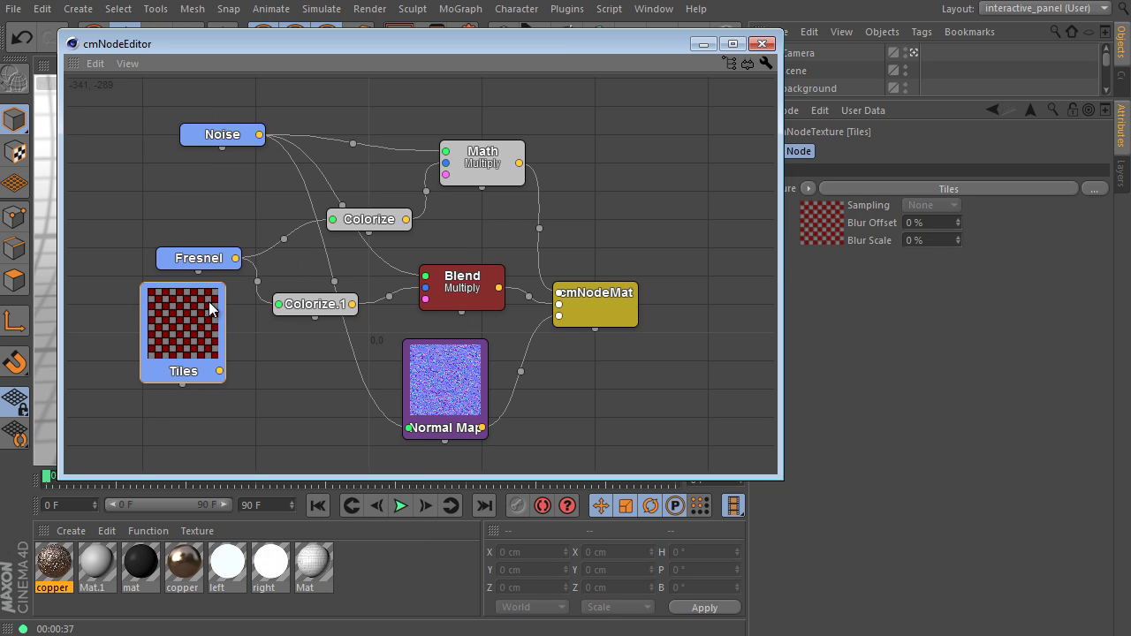
Open the Tiles shader's settings, narrow the node editor window, and set the grout width and bevel width to 0%
{"action": "left_click", "coordinate": [862, 188]}
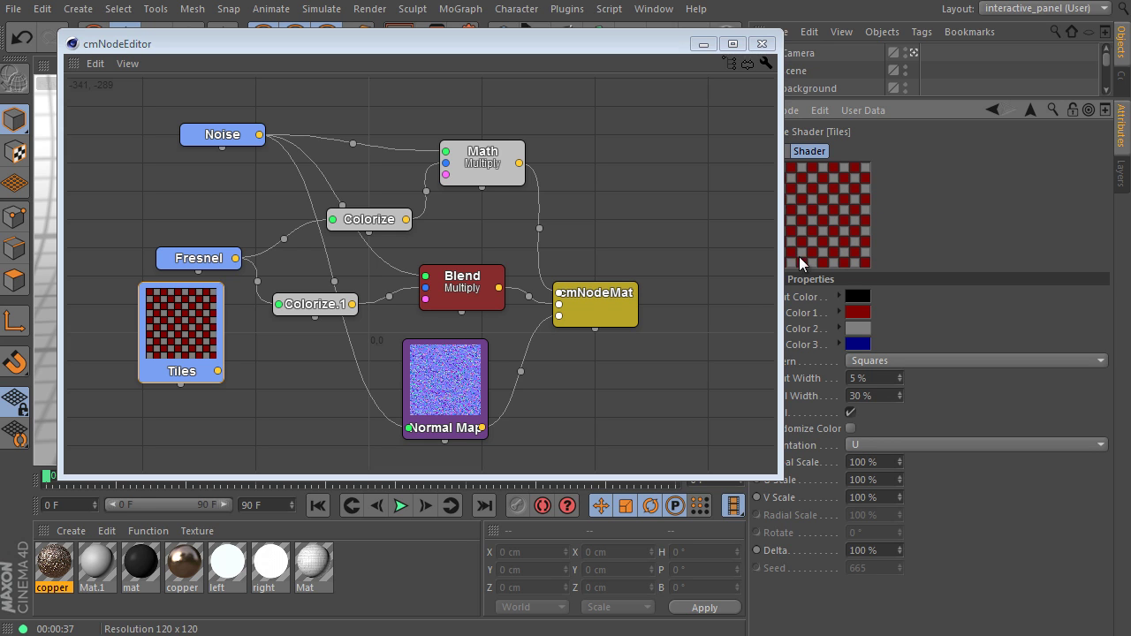
{"action": "left_click_drag", "start_coordinate": [777, 234], "coordinate": [693, 233]}
{"action": "left_click", "coordinate": [798, 379]}
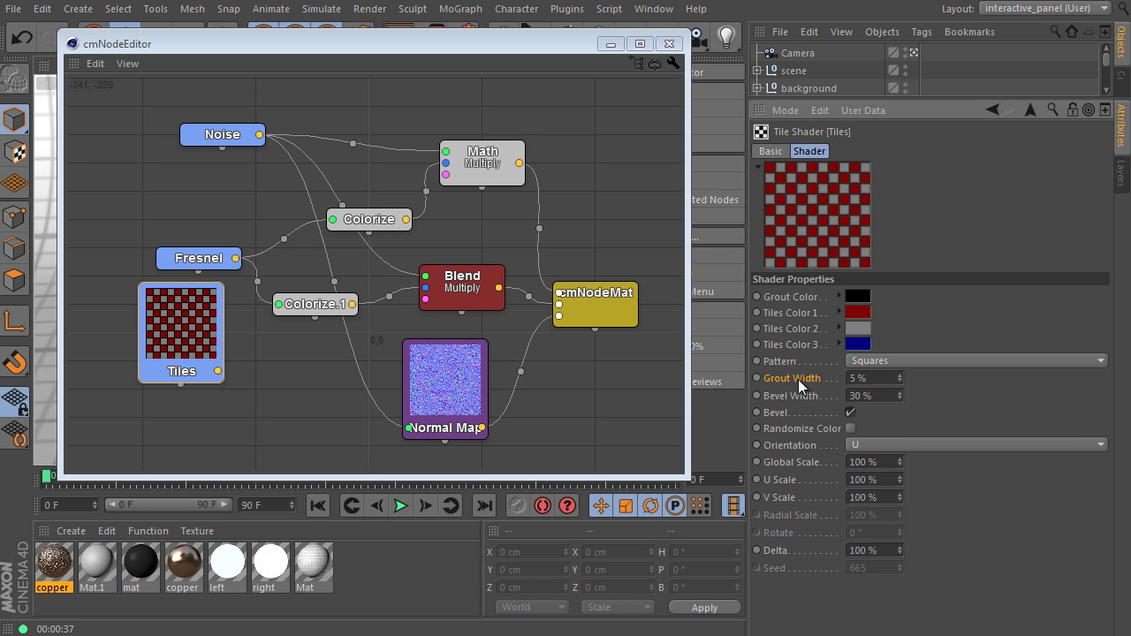
{"action": "left_click_drag", "start_coordinate": [901, 398], "coordinate": [901, 500]}
Set the Tiles shader's Tiles Color 1 to white and Tiles Color 2 to black
{"action": "left_click", "coordinate": [859, 313]}
{"action": "left_click", "coordinate": [776, 321]}
{"action": "left_click", "coordinate": [814, 396]}
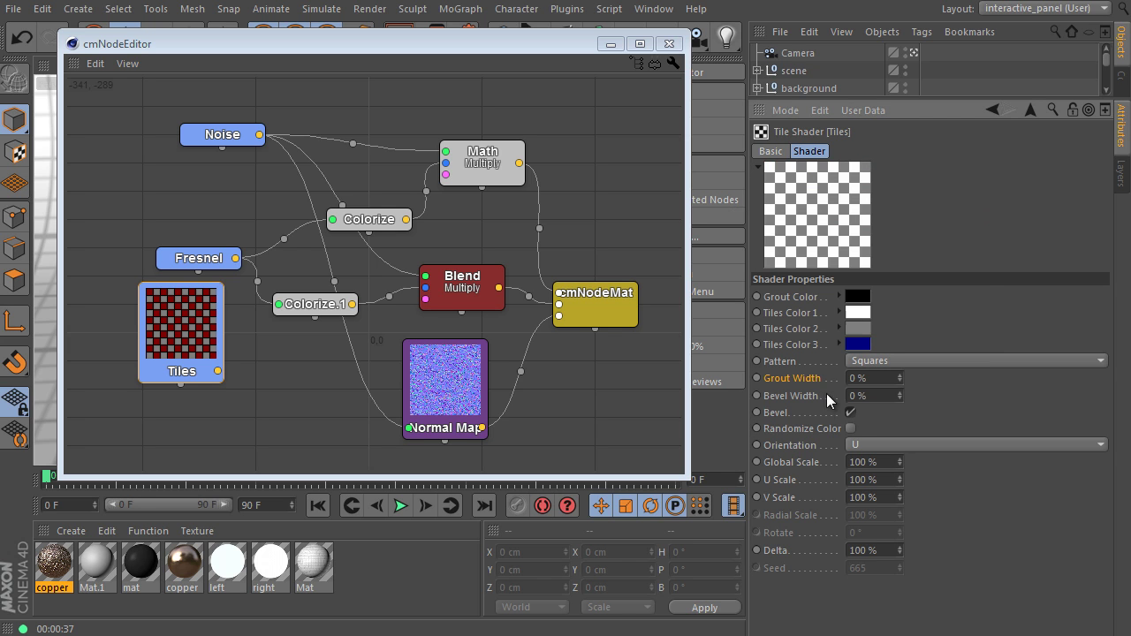
{"action": "left_click", "coordinate": [857, 297]}
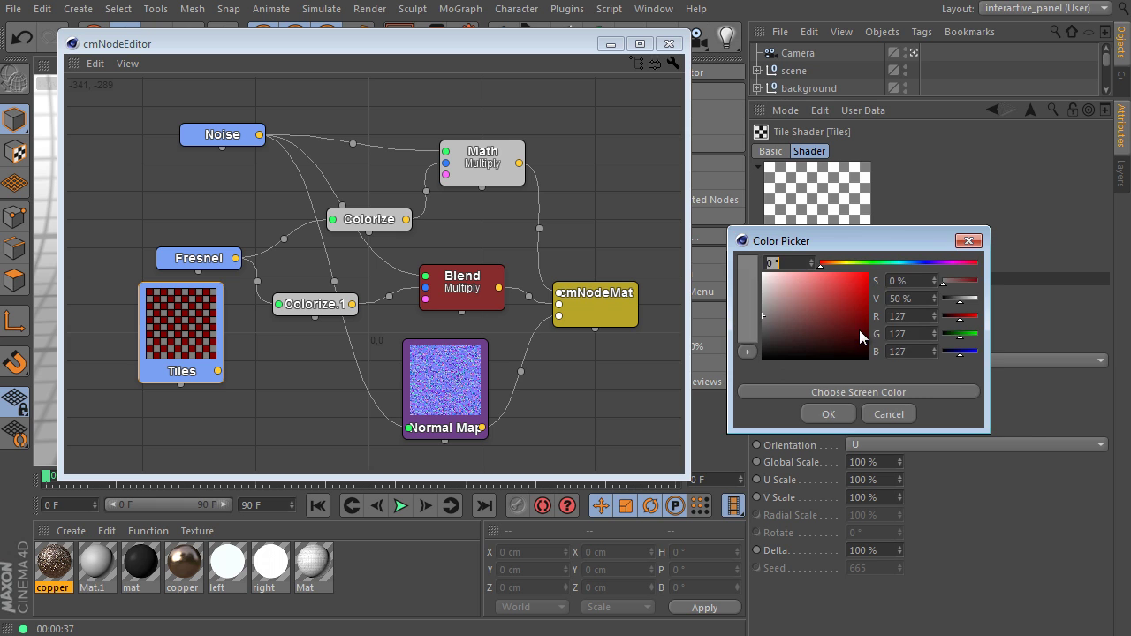
{"action": "left_click", "coordinate": [829, 414]}
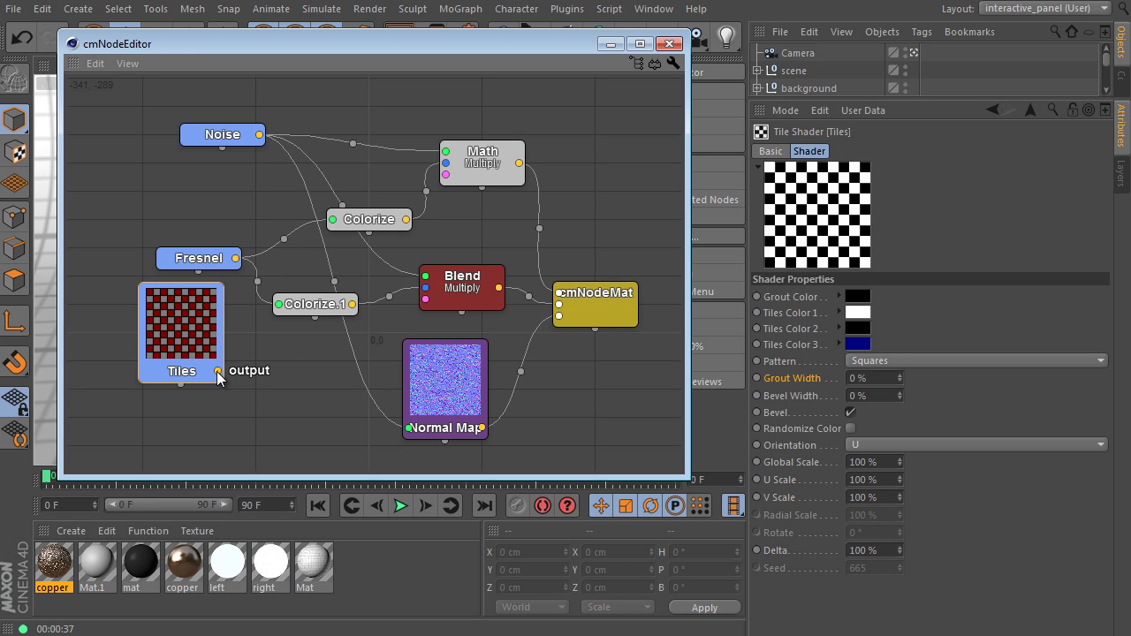
Connect the Tiles output to the mask inputs of the Math and Blend nodes, shifting both nodes slightly for clearance
{"action": "left_click_drag", "start_coordinate": [216, 371], "coordinate": [446, 175]}
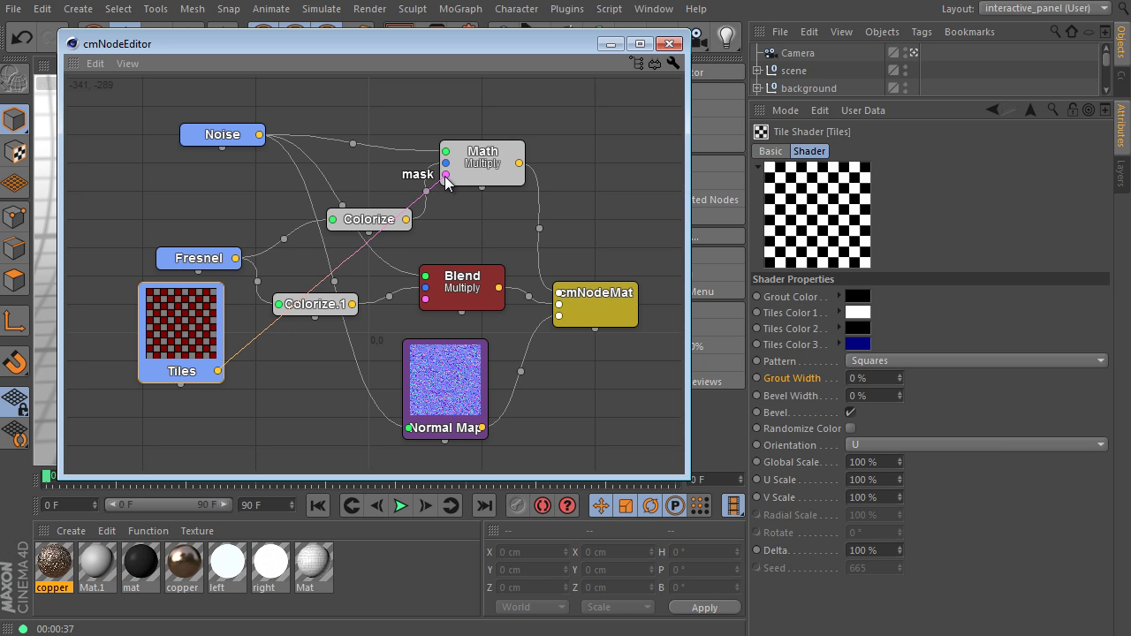
{"action": "left_click_drag", "start_coordinate": [498, 171], "coordinate": [509, 157]}
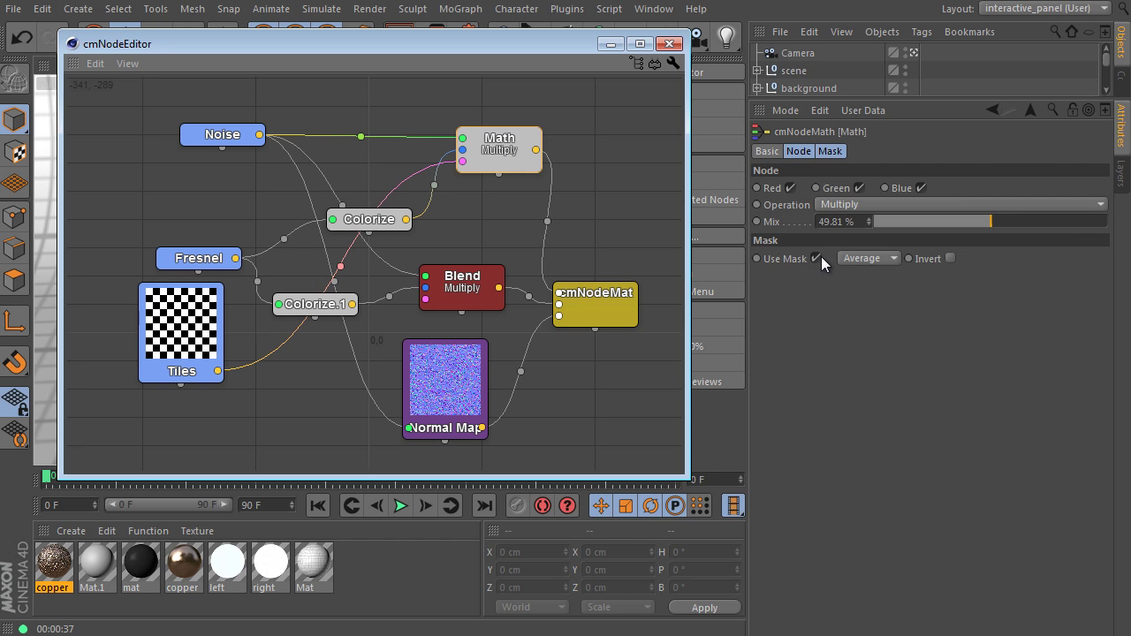
{"action": "left_click_drag", "start_coordinate": [474, 282], "coordinate": [470, 271]}
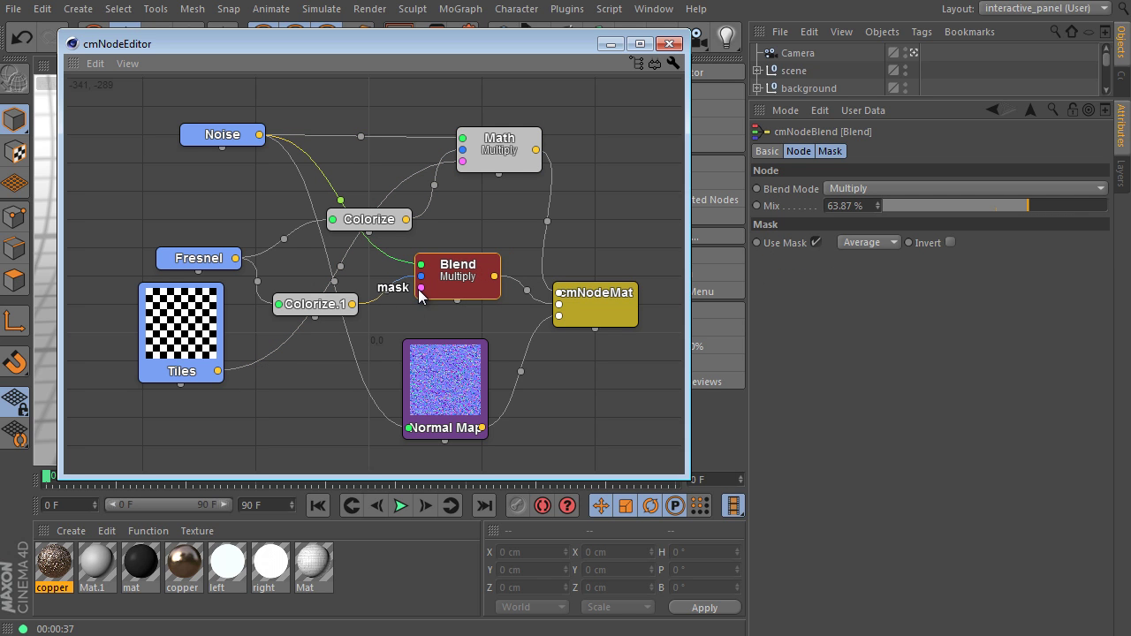
{"action": "left_click_drag", "start_coordinate": [300, 366], "coordinate": [219, 371]}
Move the Normal Map and Noise nodes further apart to make room between them
{"action": "left_click", "coordinate": [453, 376]}
{"action": "left_click_drag", "start_coordinate": [452, 376], "coordinate": [473, 372]}
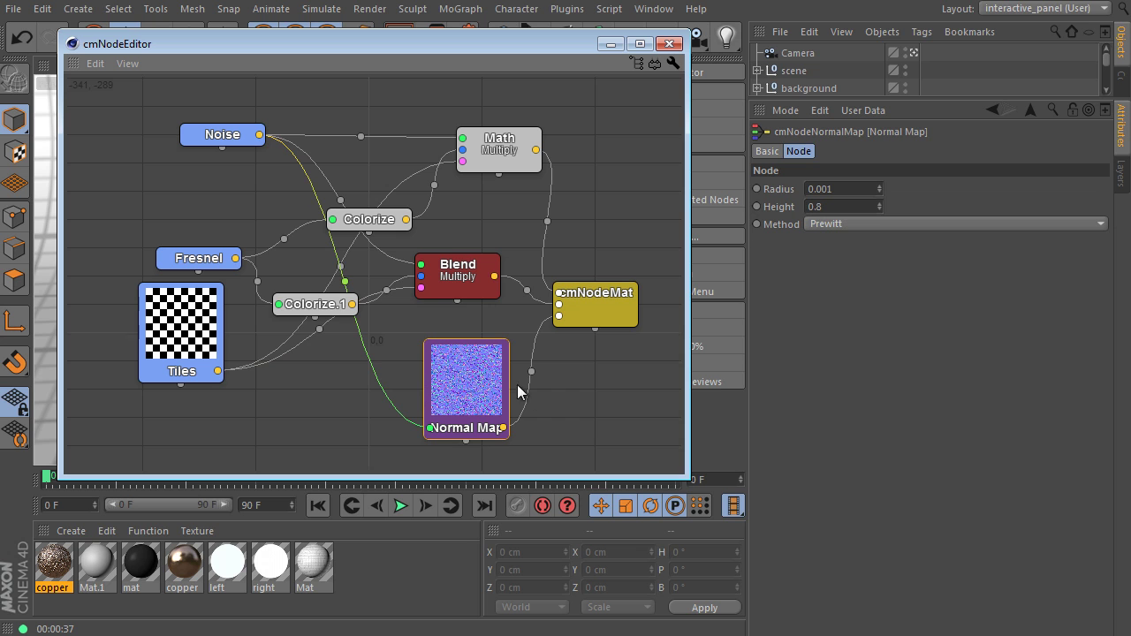
{"action": "left_click_drag", "start_coordinate": [226, 140], "coordinate": [174, 136]}
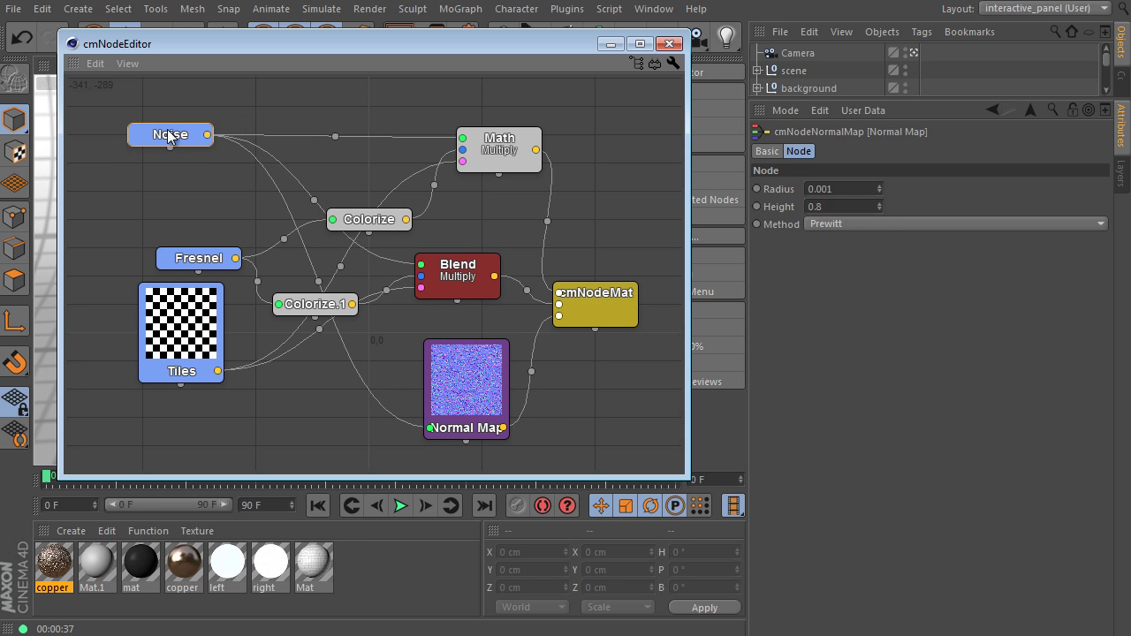
Add a second Math node, place it beside the Normal Map node below Colorize.1, and set its operation to Multiply
{"action": "right_click", "coordinate": [240, 204]}
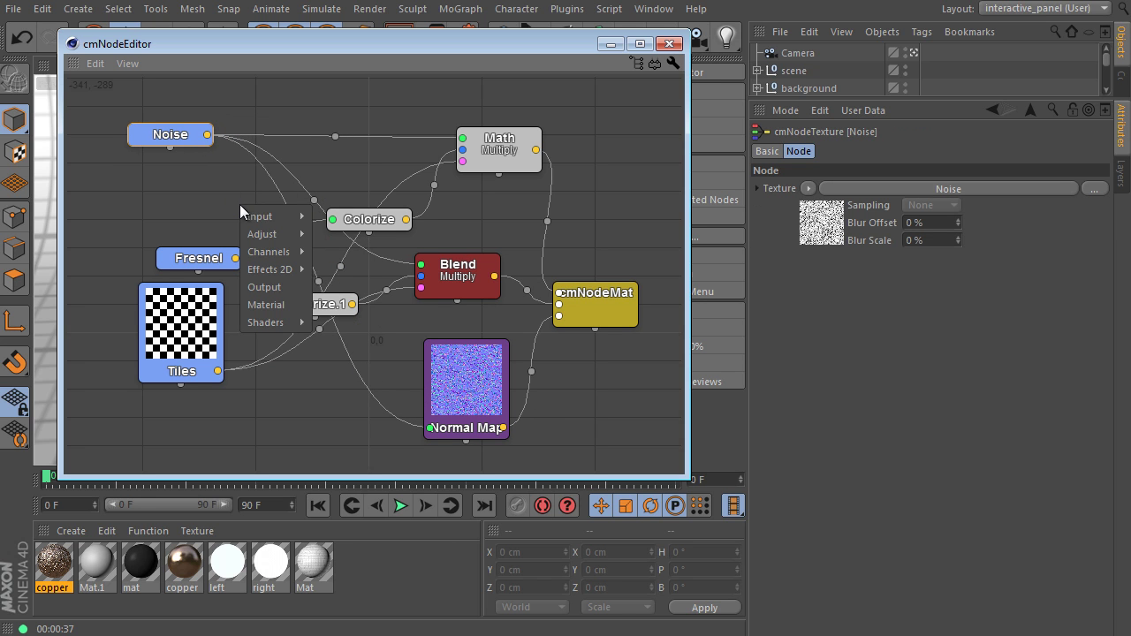
{"action": "mouse_move", "coordinate": [264, 215]}
{"action": "mouse_move", "coordinate": [267, 237]}
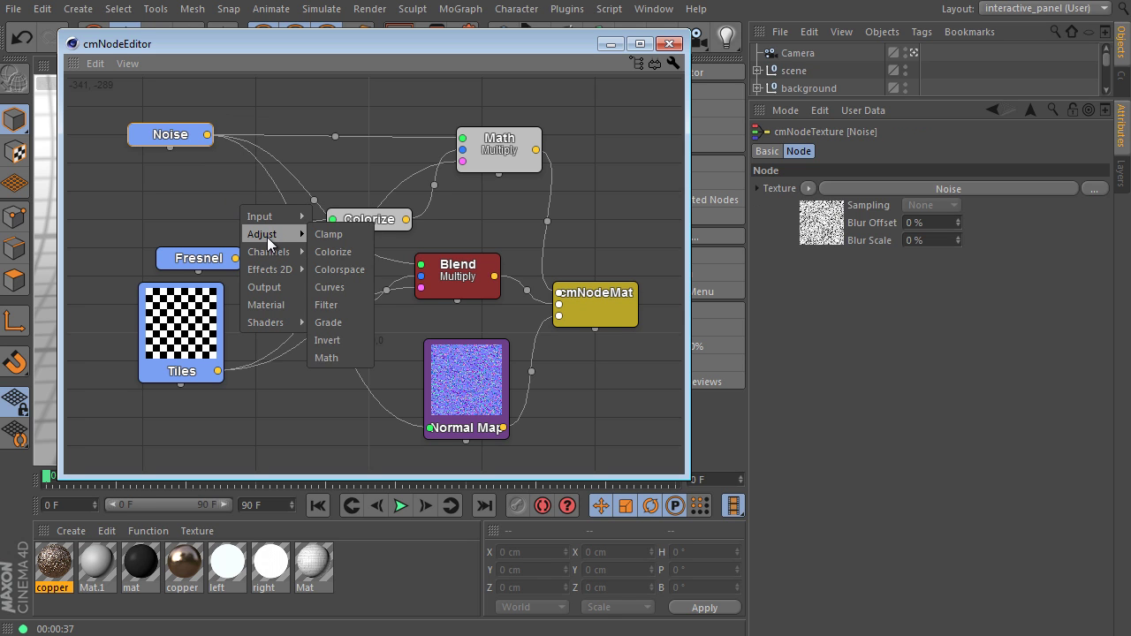
{"action": "left_click", "coordinate": [327, 358]}
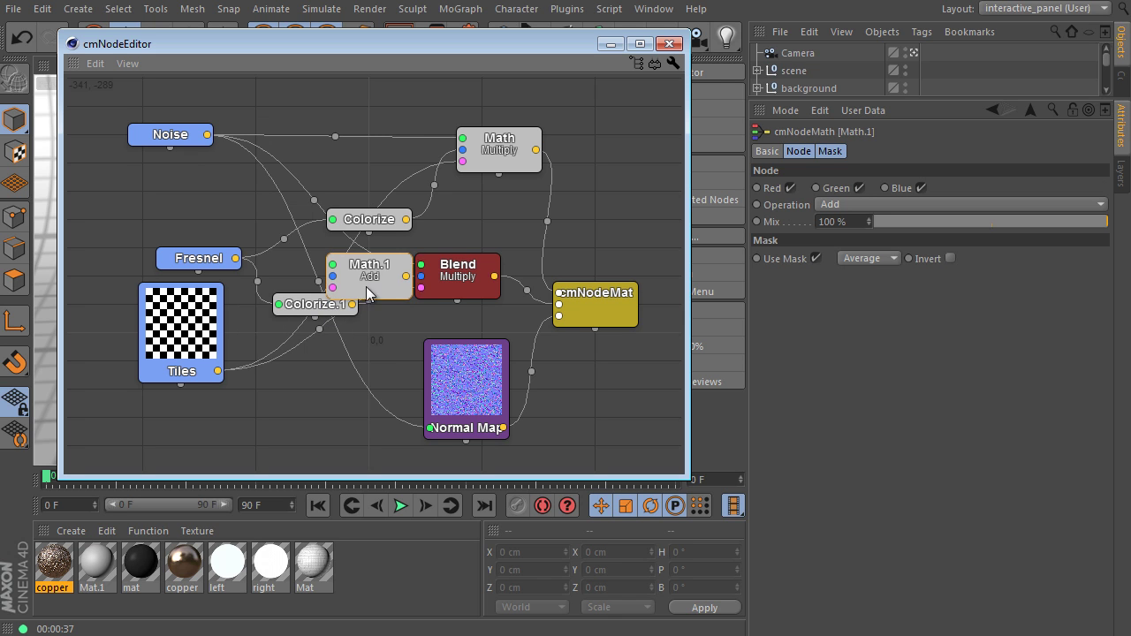
{"action": "left_click_drag", "start_coordinate": [366, 286], "coordinate": [333, 388]}
{"action": "left_click", "coordinate": [870, 204]}
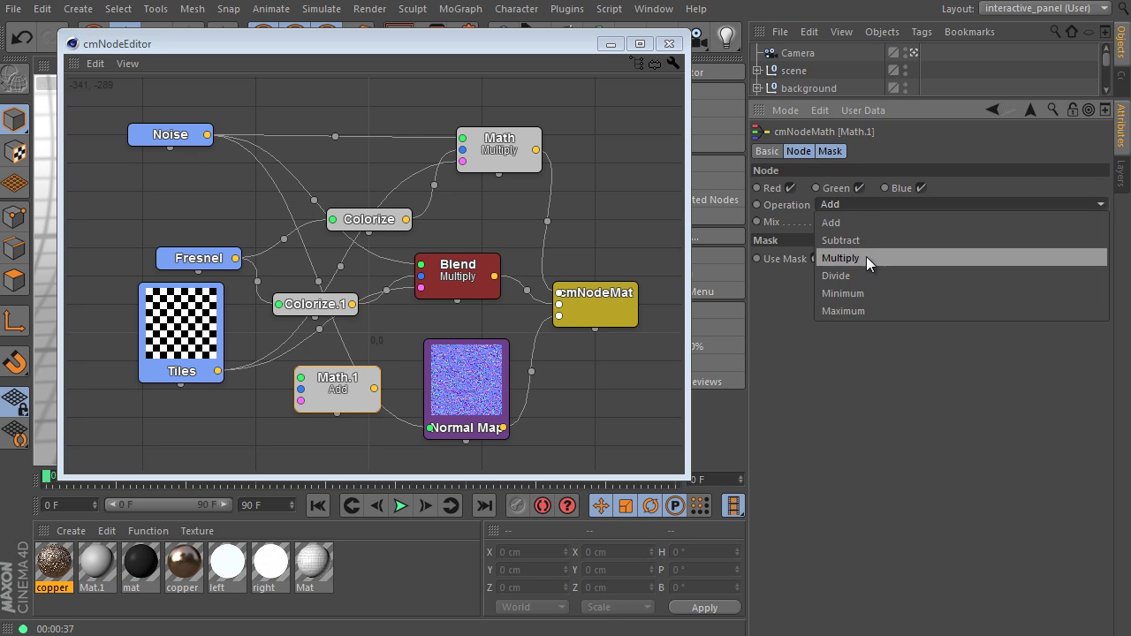
{"action": "left_click", "coordinate": [870, 259]}
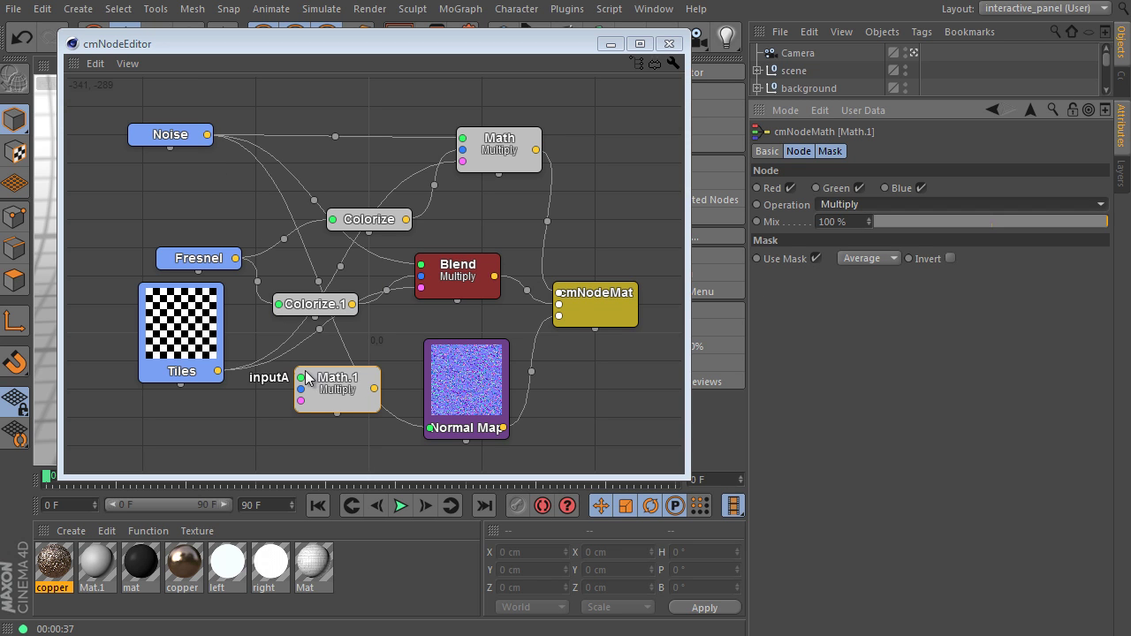
Connect Noise to input A and Tiles to input B of Math.1, and feed the Math.1 output into the Normal Map node
{"action": "left_click_drag", "start_coordinate": [301, 377], "coordinate": [208, 134]}
{"action": "left_click_drag", "start_coordinate": [301, 389], "coordinate": [221, 375]}
{"action": "left_click_drag", "start_coordinate": [375, 389], "coordinate": [430, 429]}
Close the node editor, render the active view, and inspect the copper material's Normal channel
{"action": "left_click", "coordinate": [669, 43]}
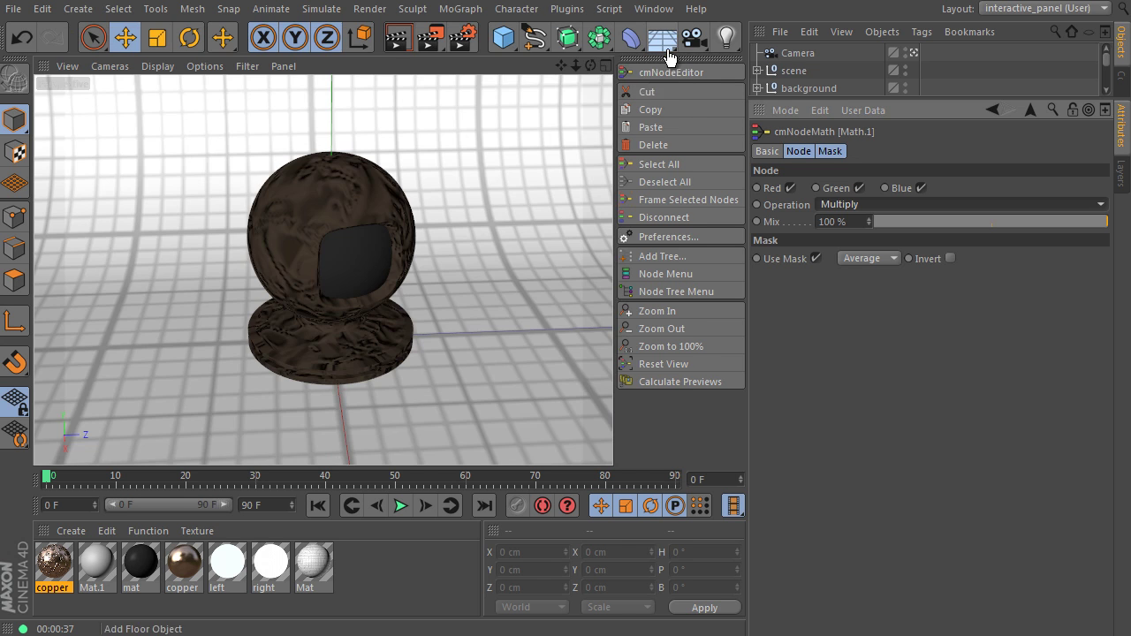
{"action": "left_click", "coordinate": [396, 39]}
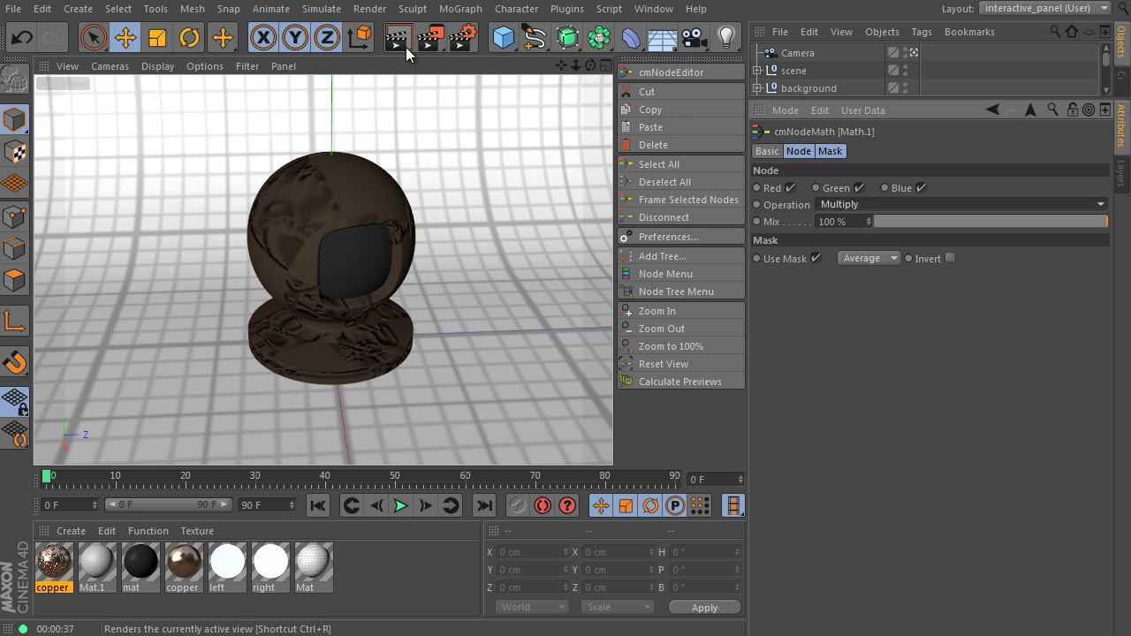
{"action": "double_click", "coordinate": [55, 562]}
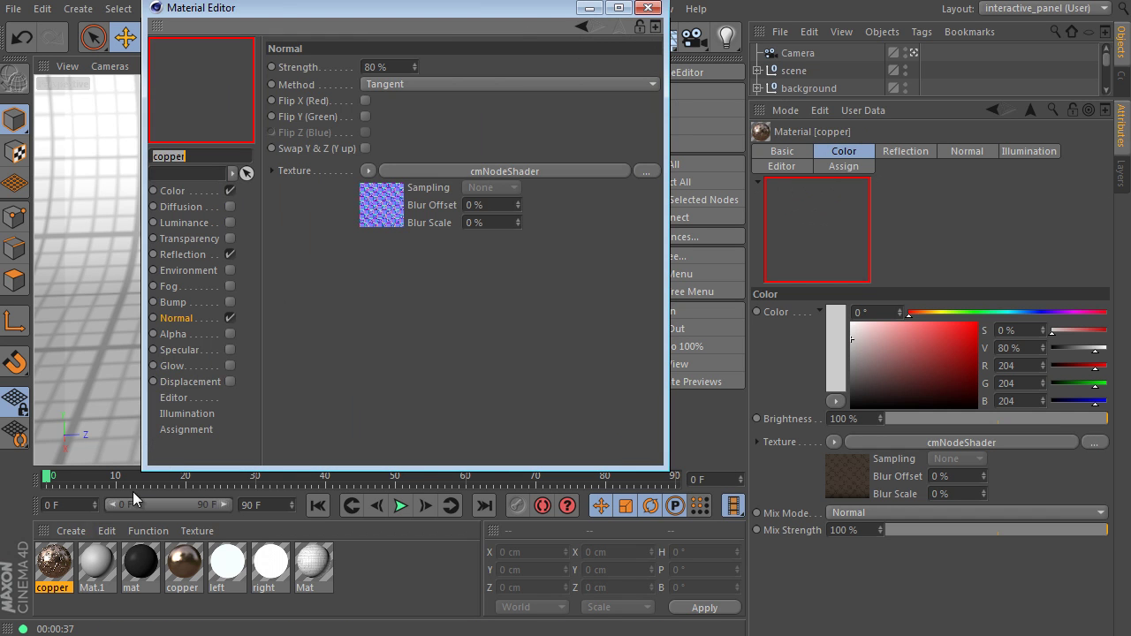
{"action": "left_click", "coordinate": [649, 9]}
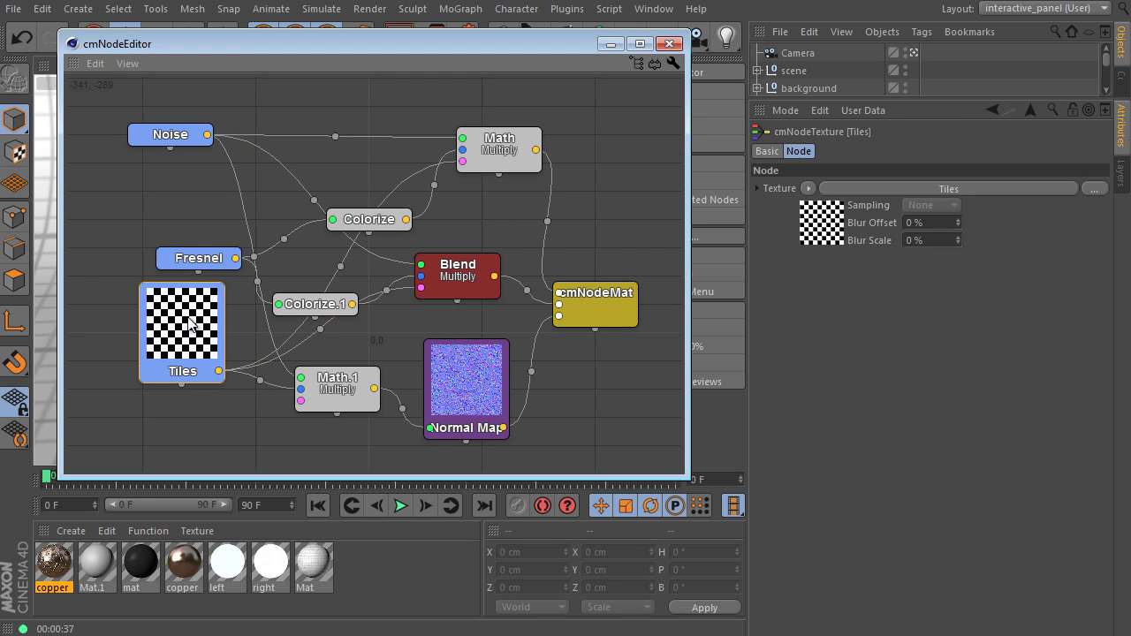
Set the Tiles shader's Global Scale to 30%, and render the active view with the node editor closed
{"action": "left_click", "coordinate": [871, 189]}
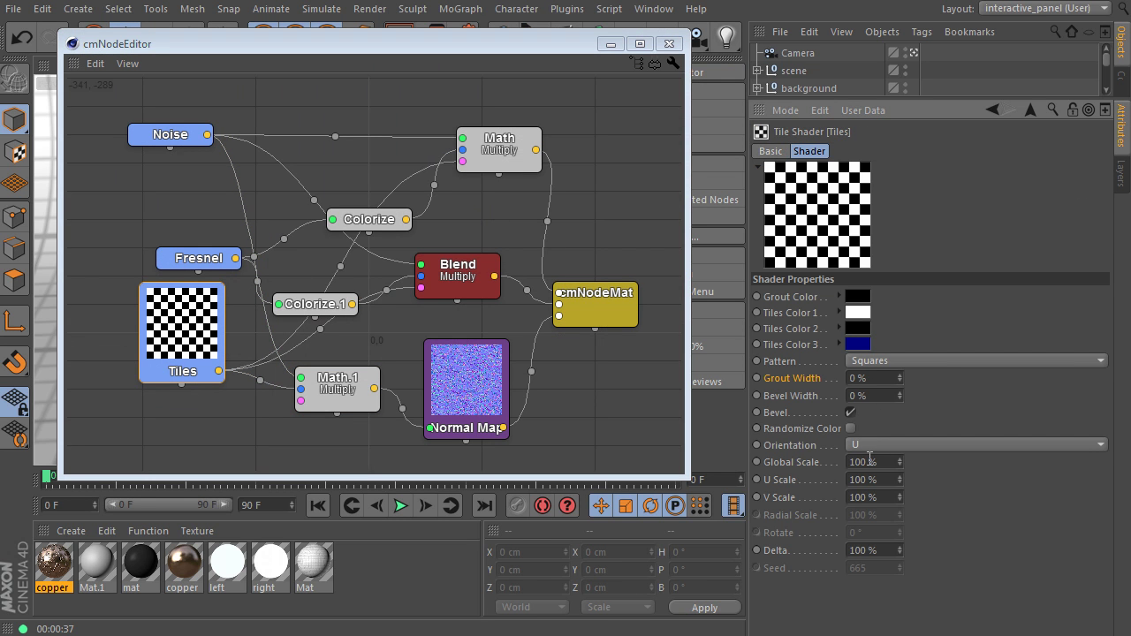
{"action": "left_click_drag", "start_coordinate": [848, 462], "coordinate": [906, 464]}
{"action": "type", "text": "30"}
{"action": "key", "text": "Return"}
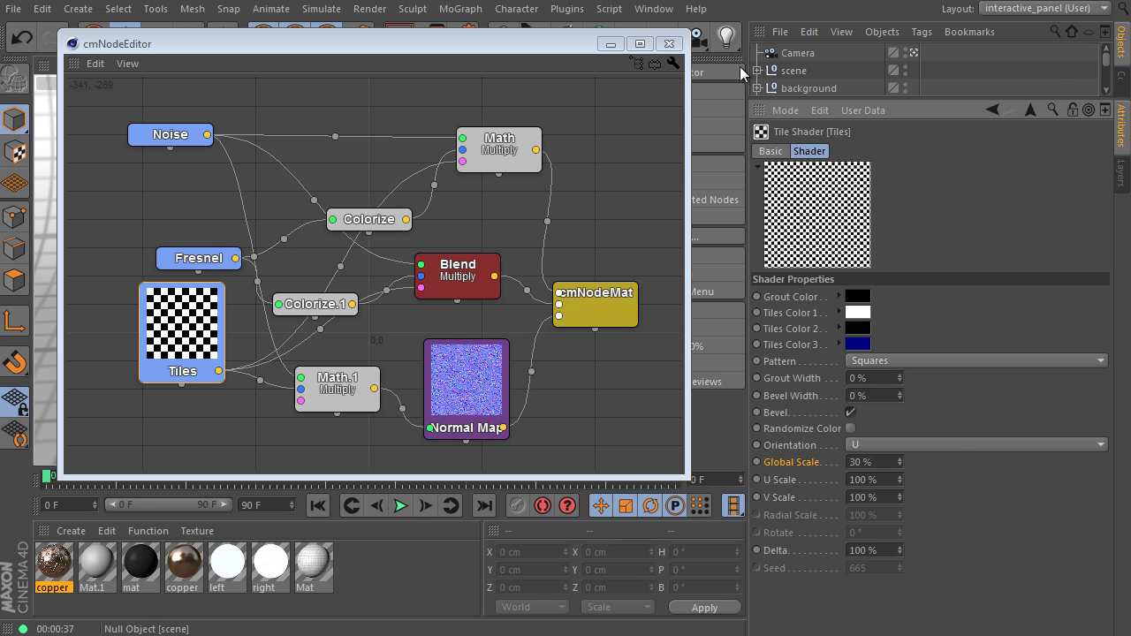
{"action": "left_click", "coordinate": [670, 43]}
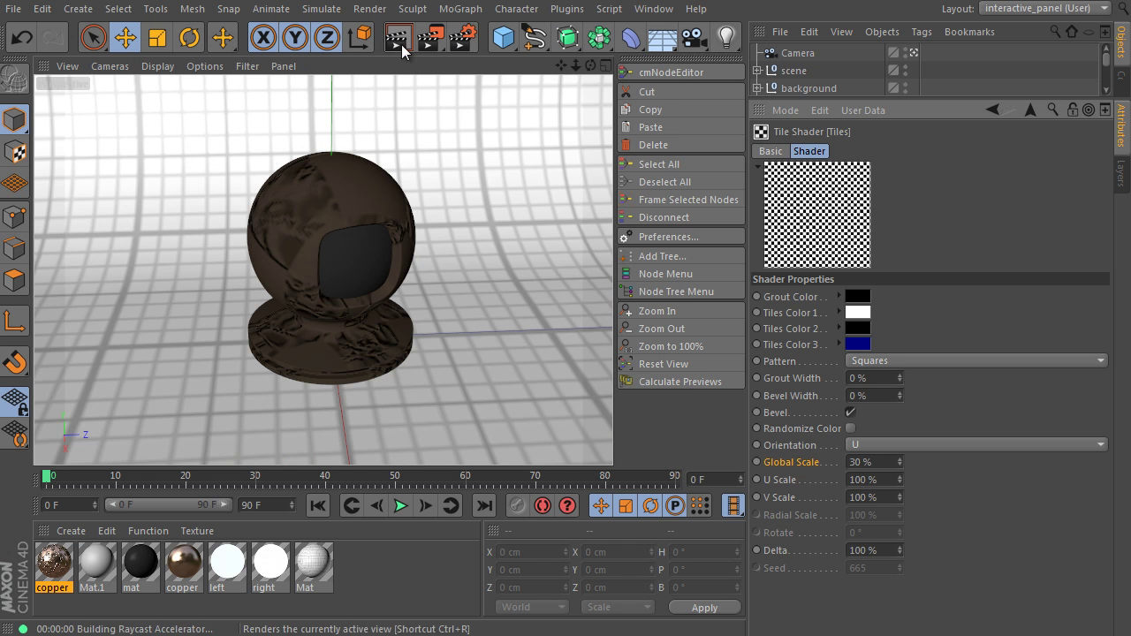
{"action": "left_click", "coordinate": [401, 44]}
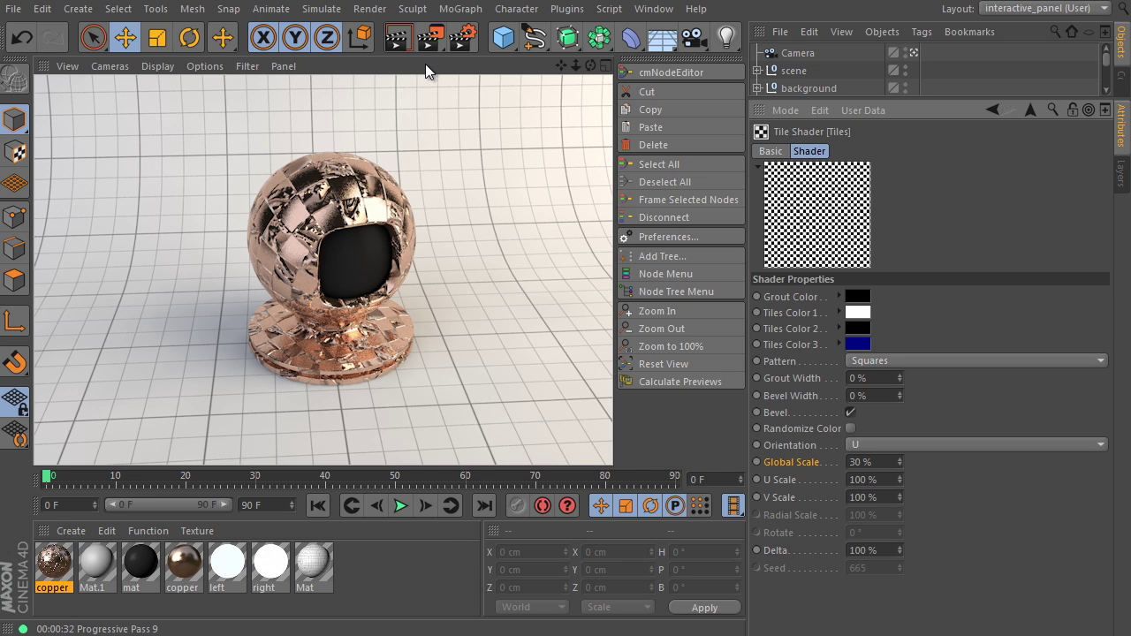
Reopen the node editor, widen it, and add a Grade node in the free space beside the Math node
{"action": "left_click", "coordinate": [653, 72]}
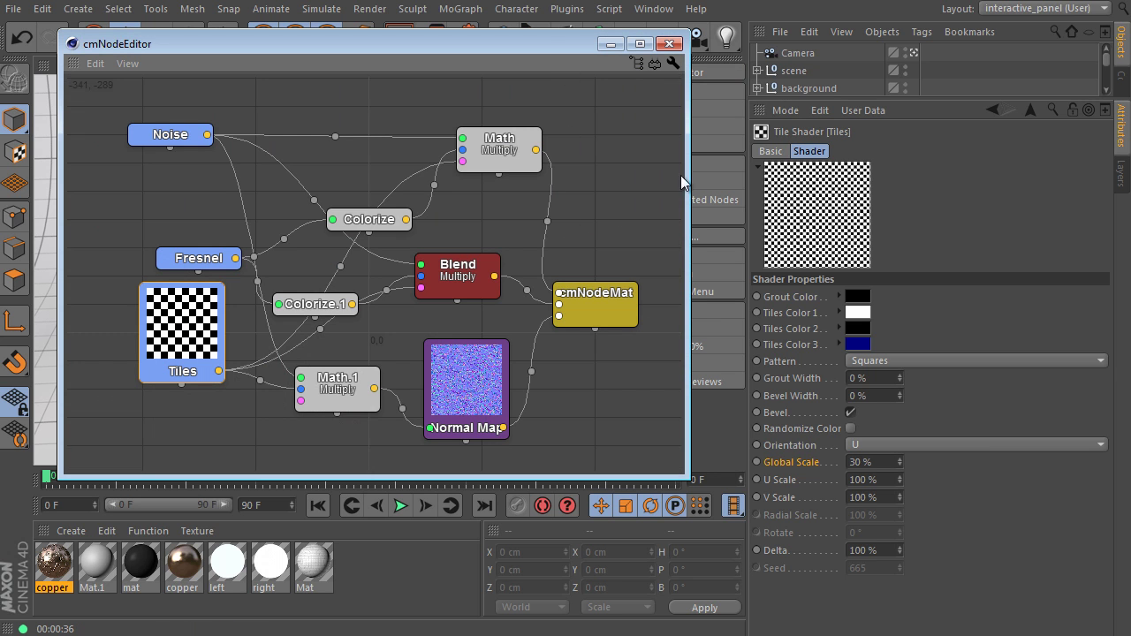
{"action": "left_click_drag", "start_coordinate": [687, 176], "coordinate": [872, 177]}
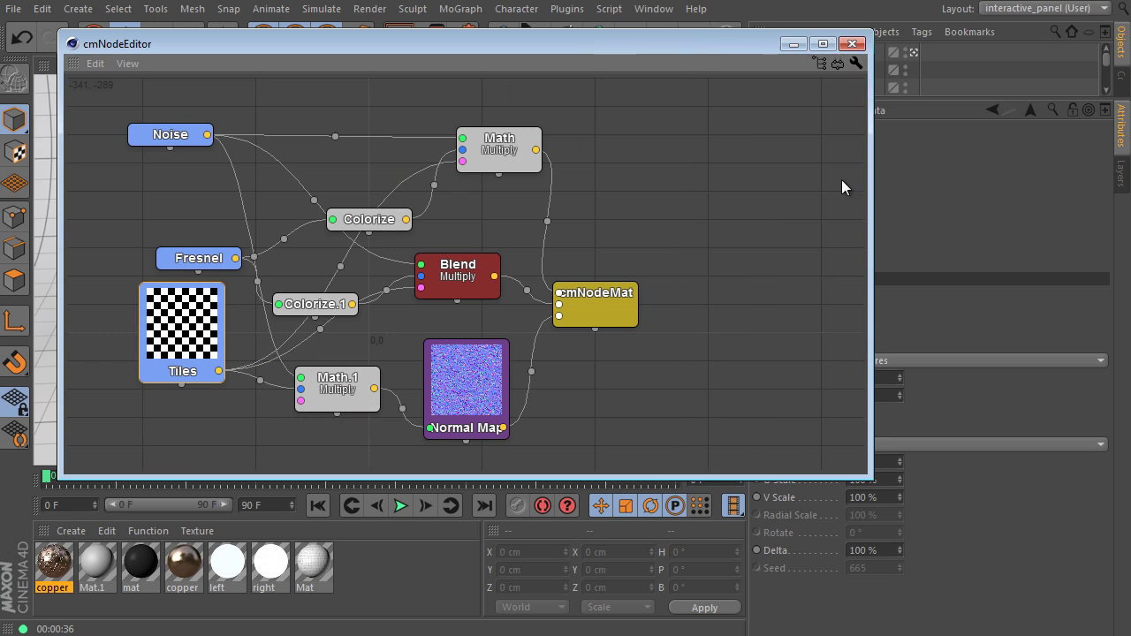
{"action": "right_click", "coordinate": [590, 126]}
{"action": "mouse_move", "coordinate": [619, 174]}
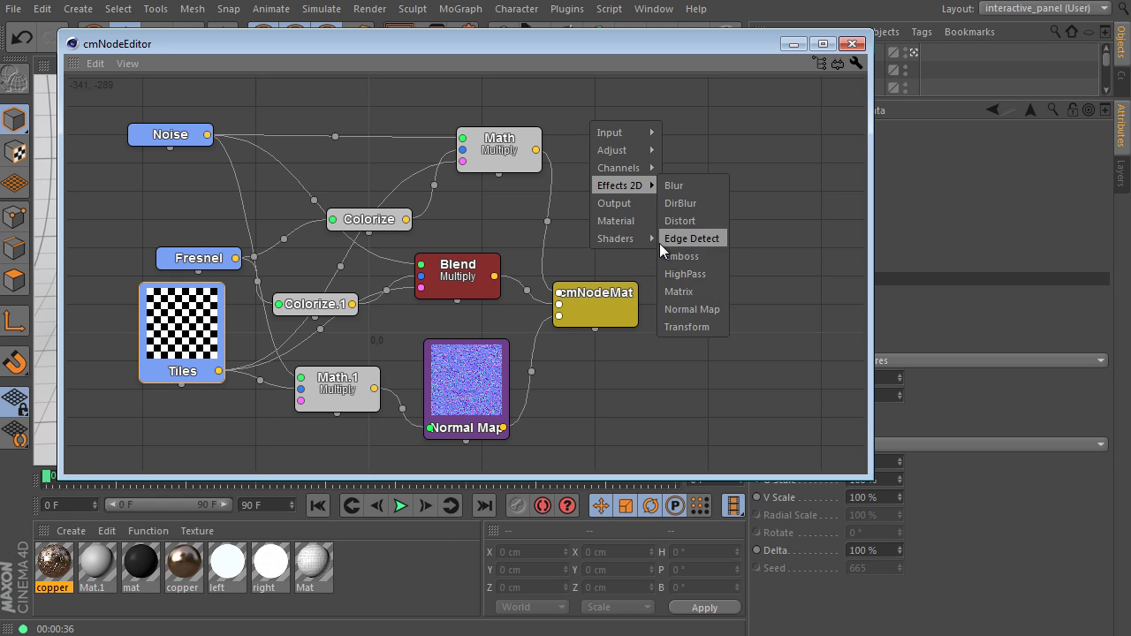
{"action": "mouse_move", "coordinate": [625, 154]}
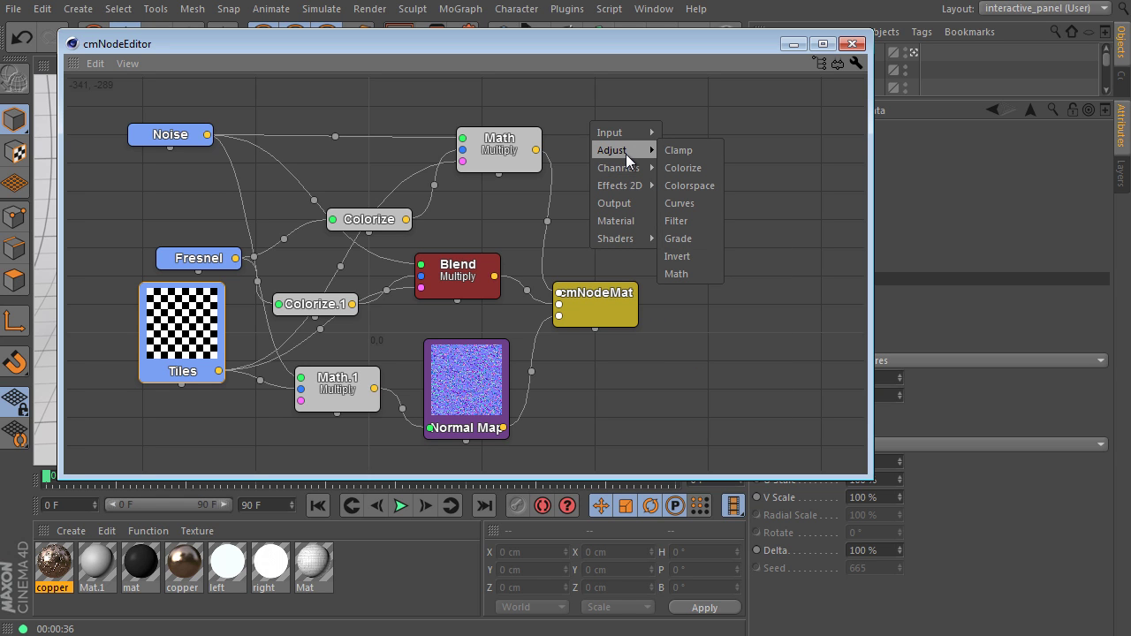
{"action": "left_click", "coordinate": [701, 239]}
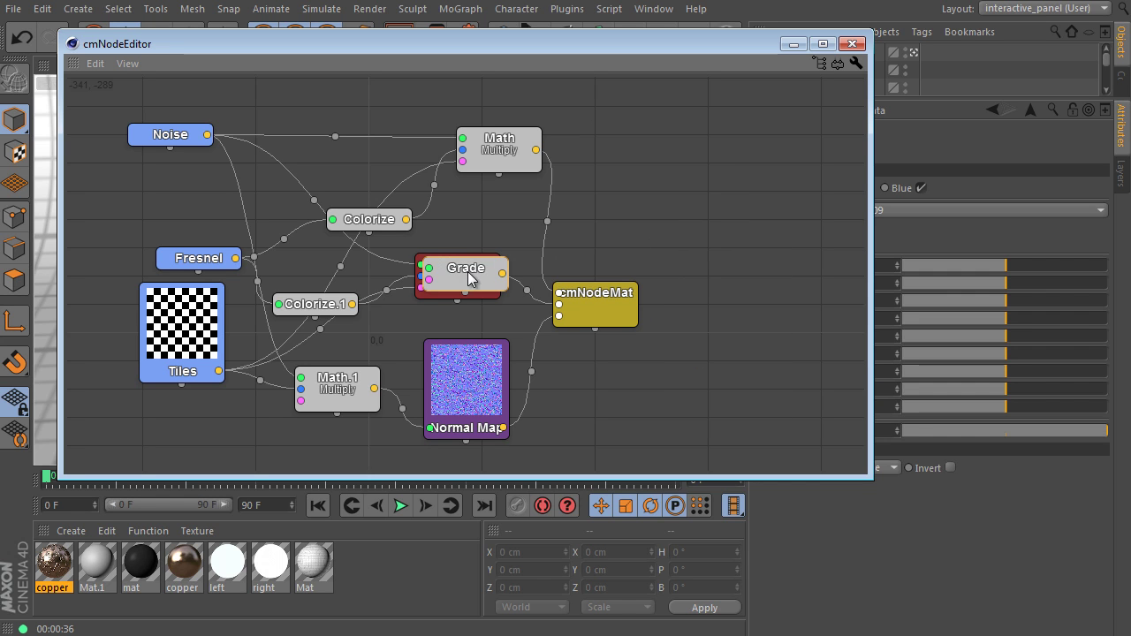
{"action": "left_click_drag", "start_coordinate": [468, 278], "coordinate": [666, 224]}
{"action": "left_click_drag", "start_coordinate": [726, 46], "coordinate": [595, 51]}
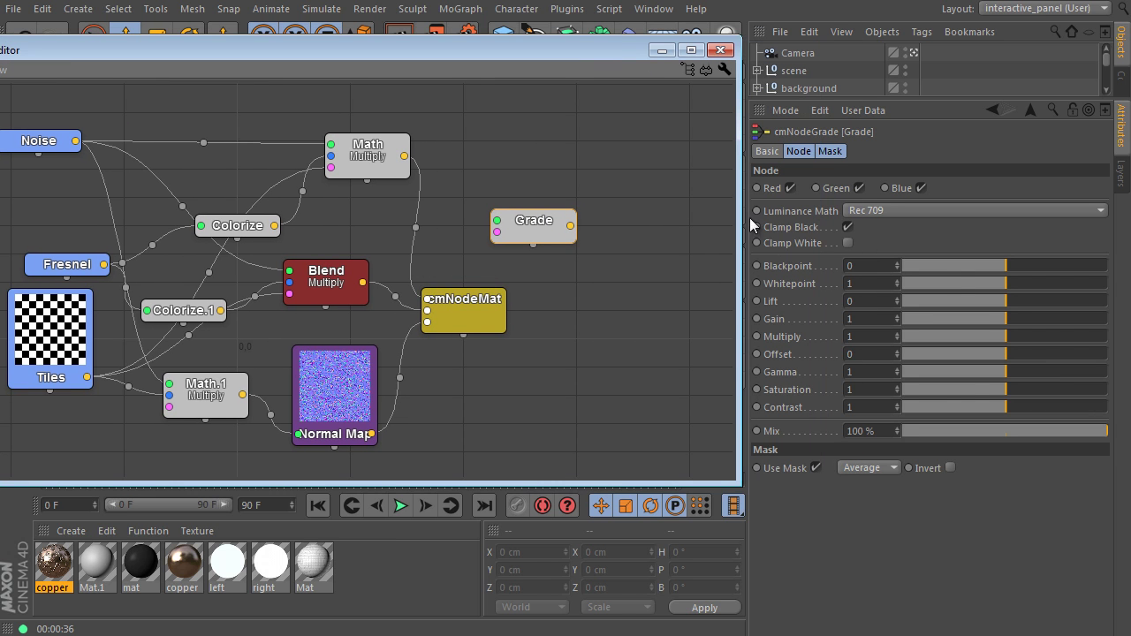
{"action": "left_click_drag", "start_coordinate": [539, 221], "coordinate": [513, 165]}
Look through the available Adjust node types, and move the node editor window so the whole graph is in view
{"action": "right_click", "coordinate": [517, 213]}
{"action": "mouse_move", "coordinate": [545, 239]}
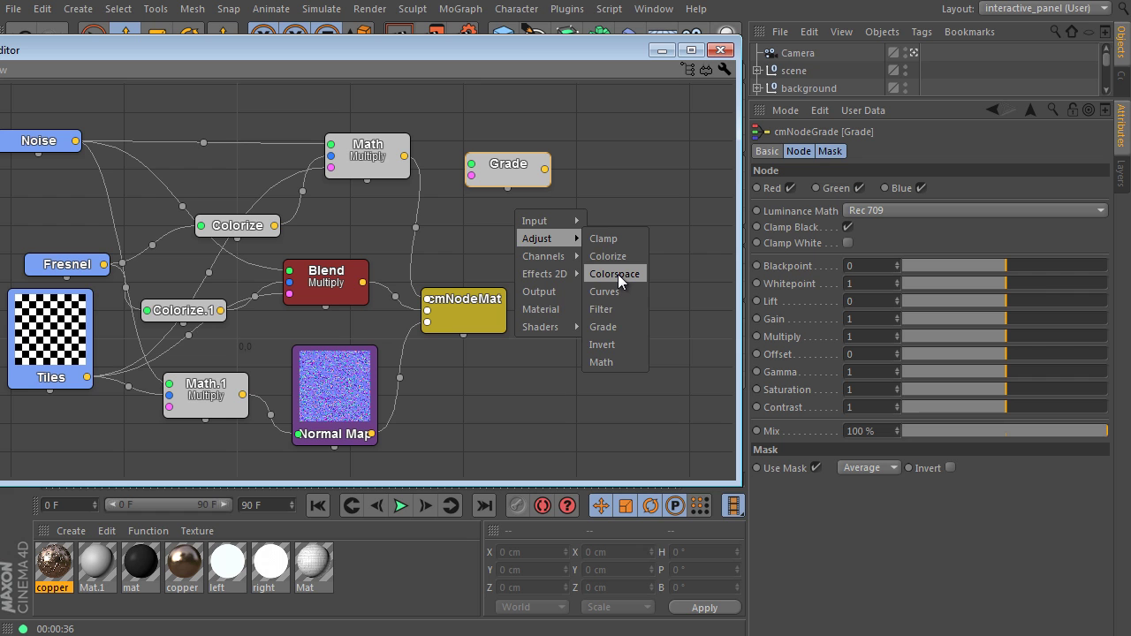
{"action": "left_click_drag", "start_coordinate": [510, 45], "coordinate": [681, 87]}
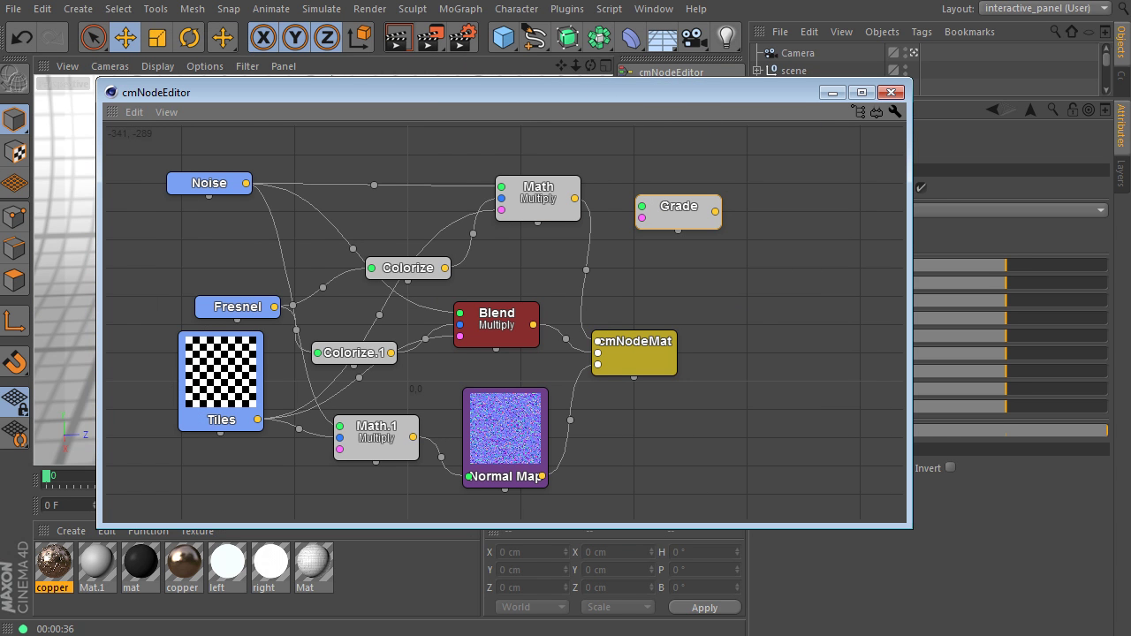